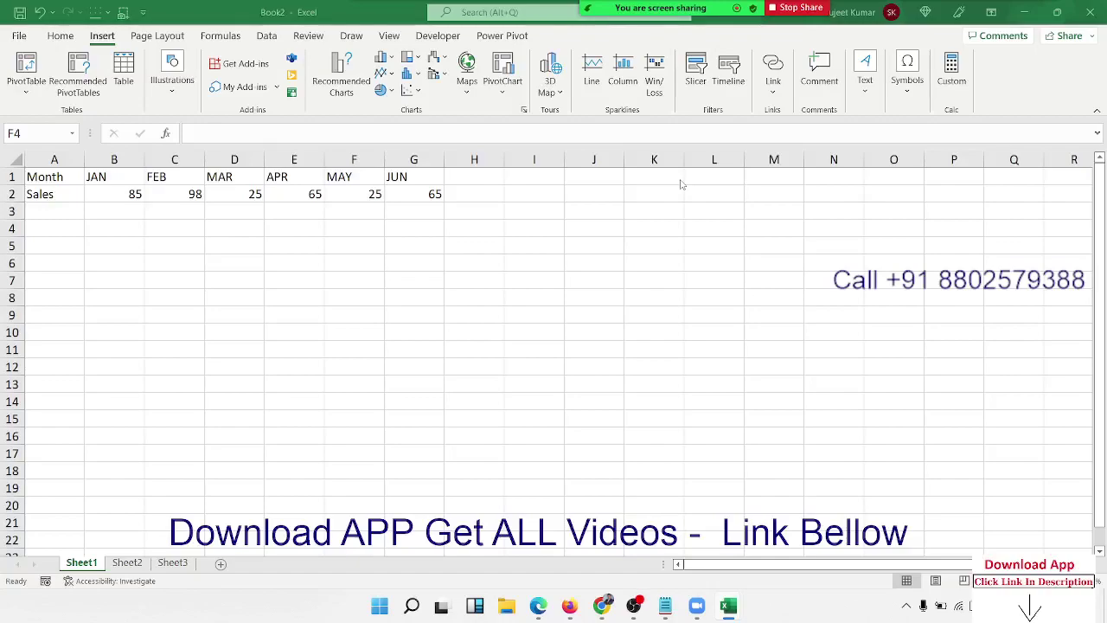
{"action": "left_click", "coordinate": [441, 229]}
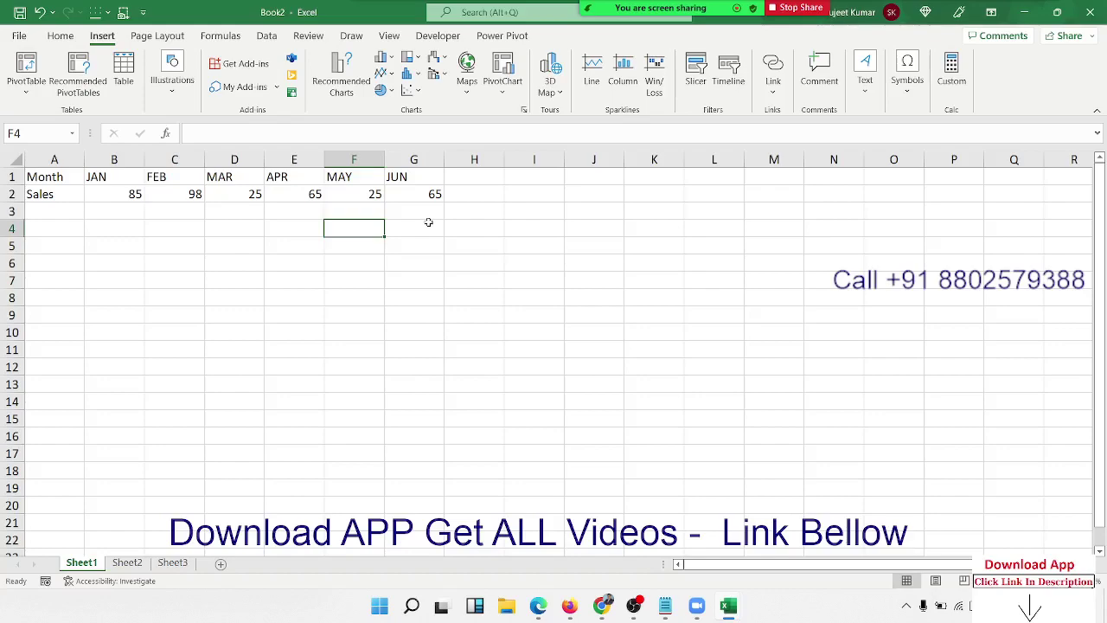
{"action": "key", "text": "Down"}
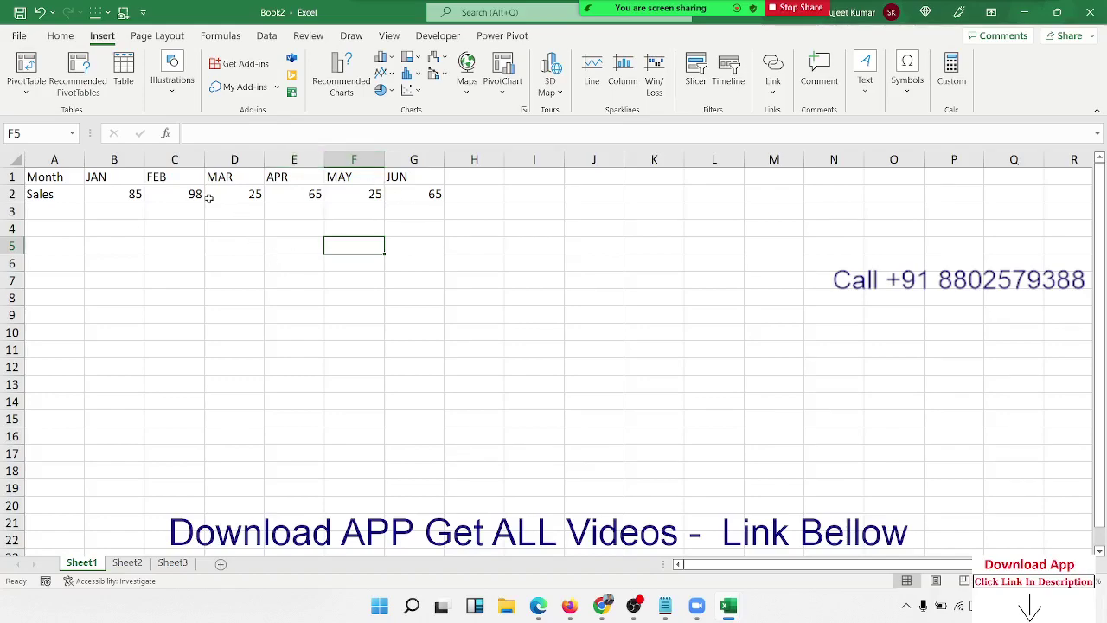
{"action": "left_click", "coordinate": [177, 194]}
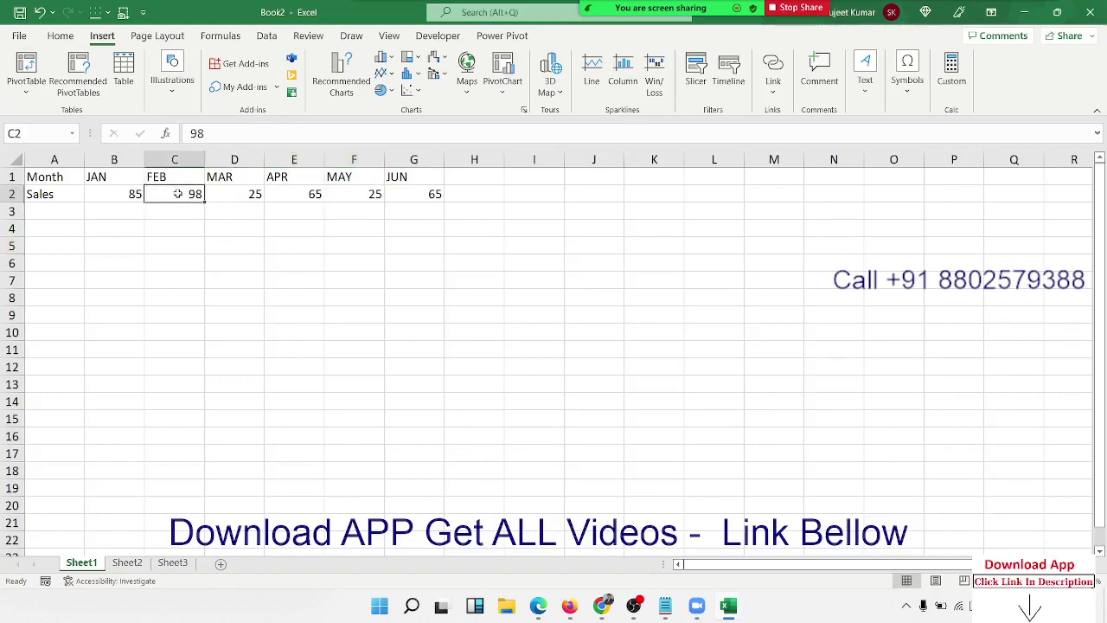
{"action": "left_click", "coordinate": [124, 195]}
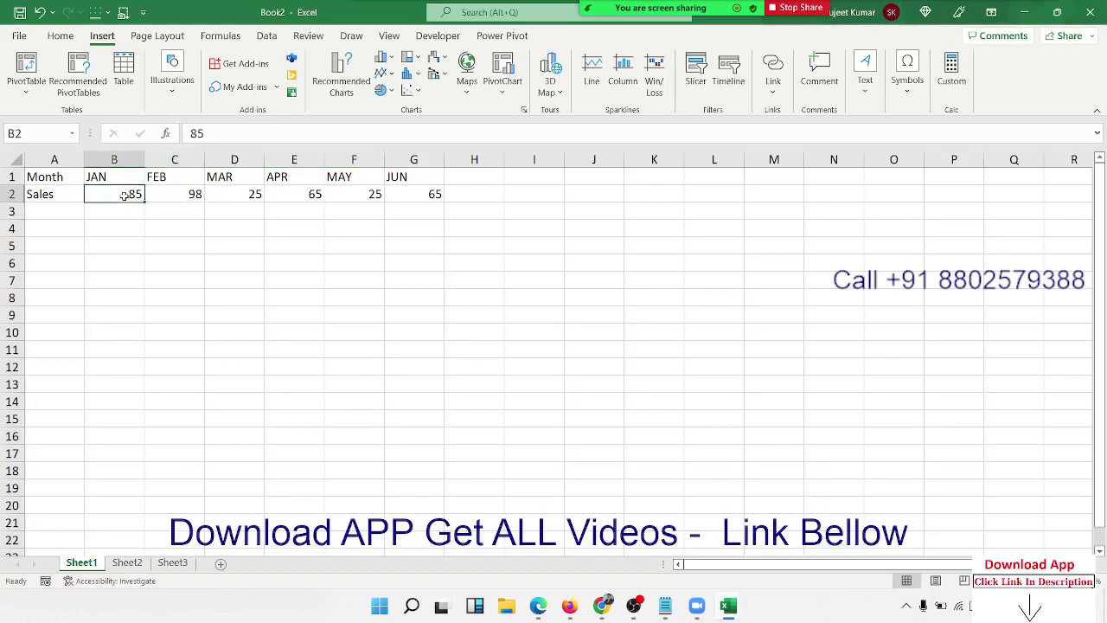
{"action": "type", "text": "87"}
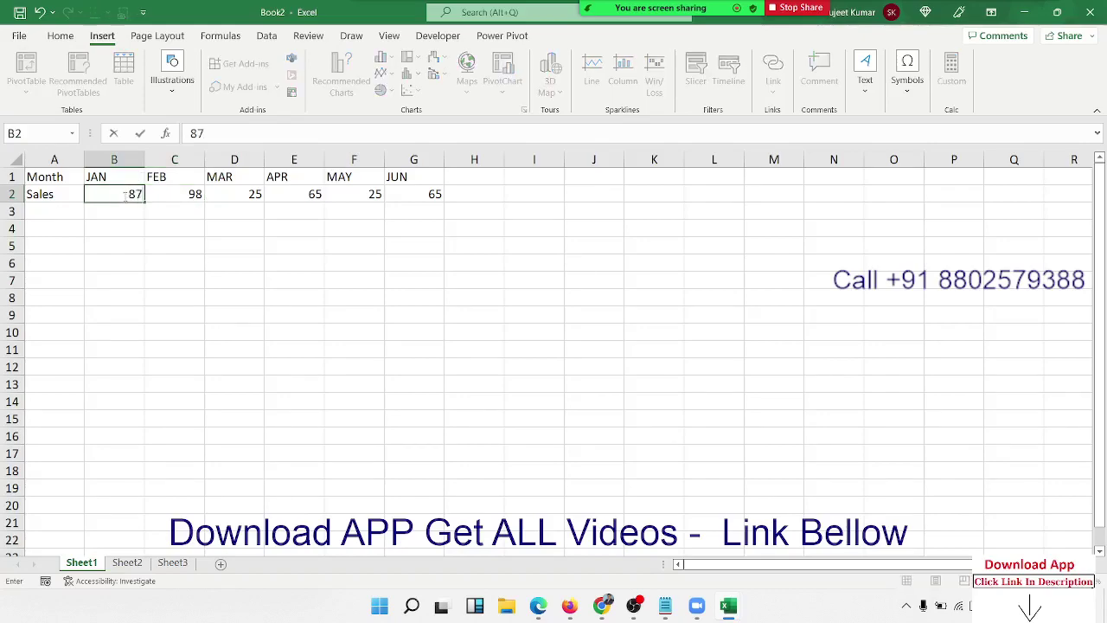
{"action": "type", "text": "146541"}
{"action": "key", "text": "Tab"}
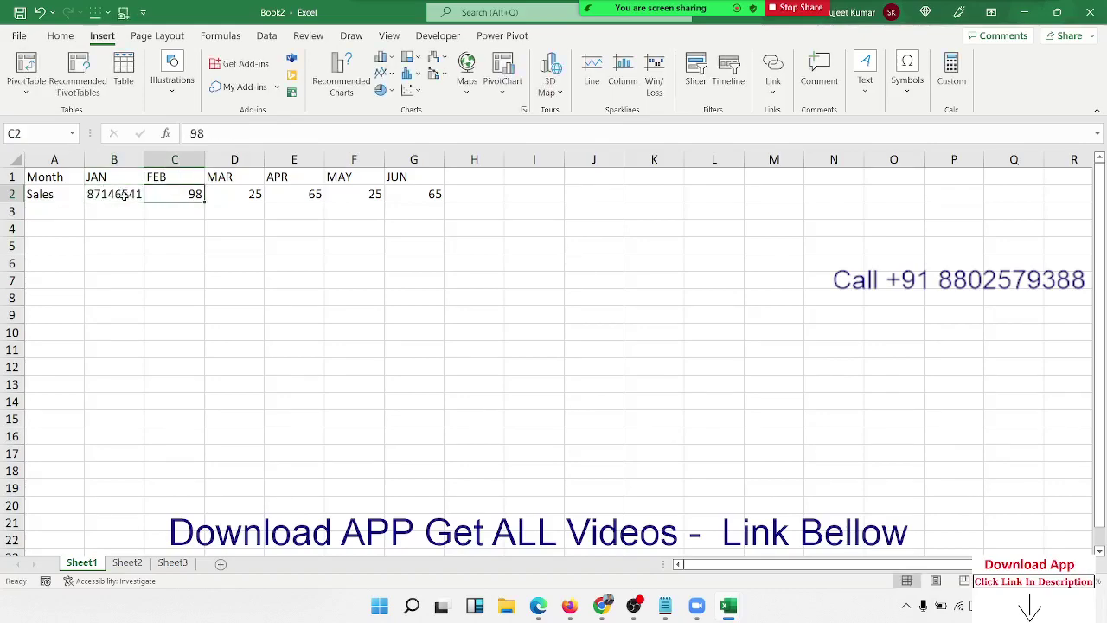
{"action": "type", "text": "1465461654"}
{"action": "key", "text": "Tab"}
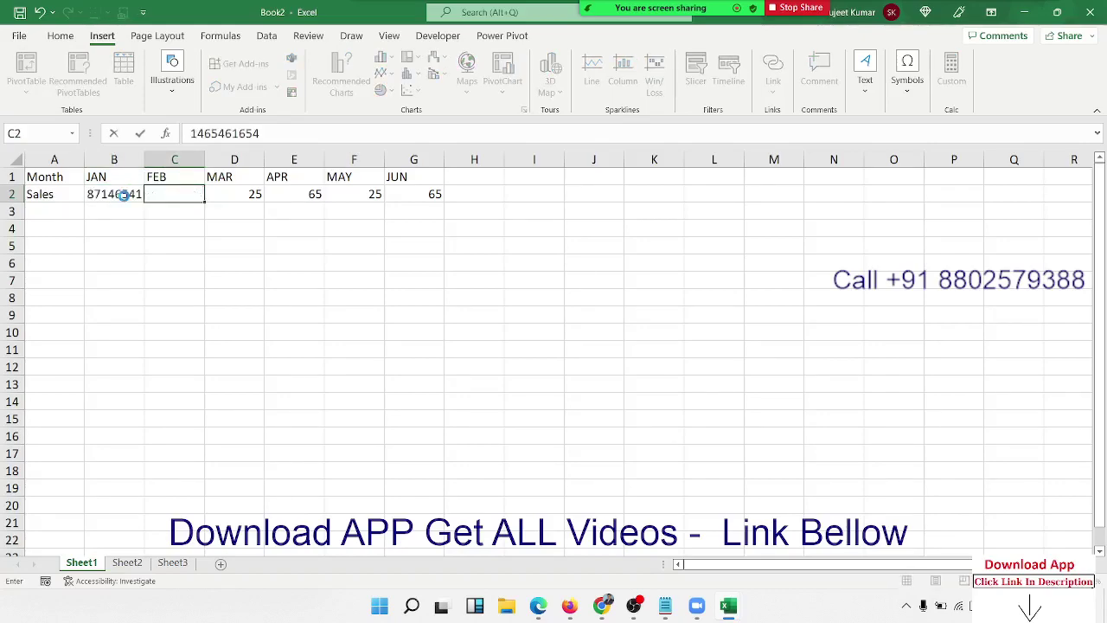
{"action": "type", "text": "65455444"}
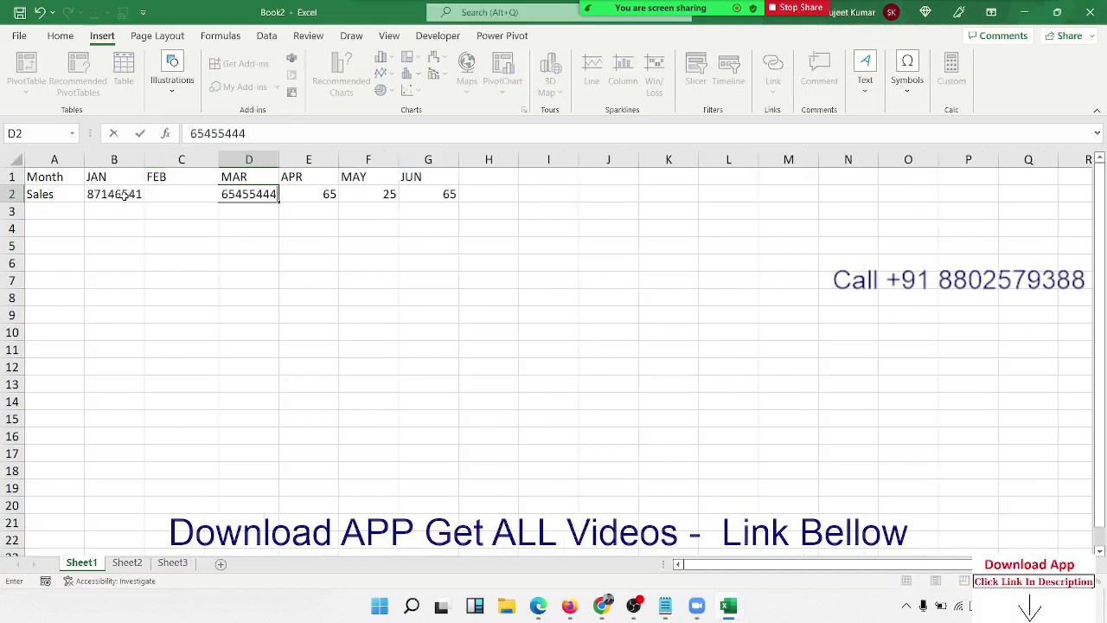
{"action": "key", "text": "Tab"}
{"action": "type", "text": "4754654654"}
{"action": "key", "text": "Tab"}
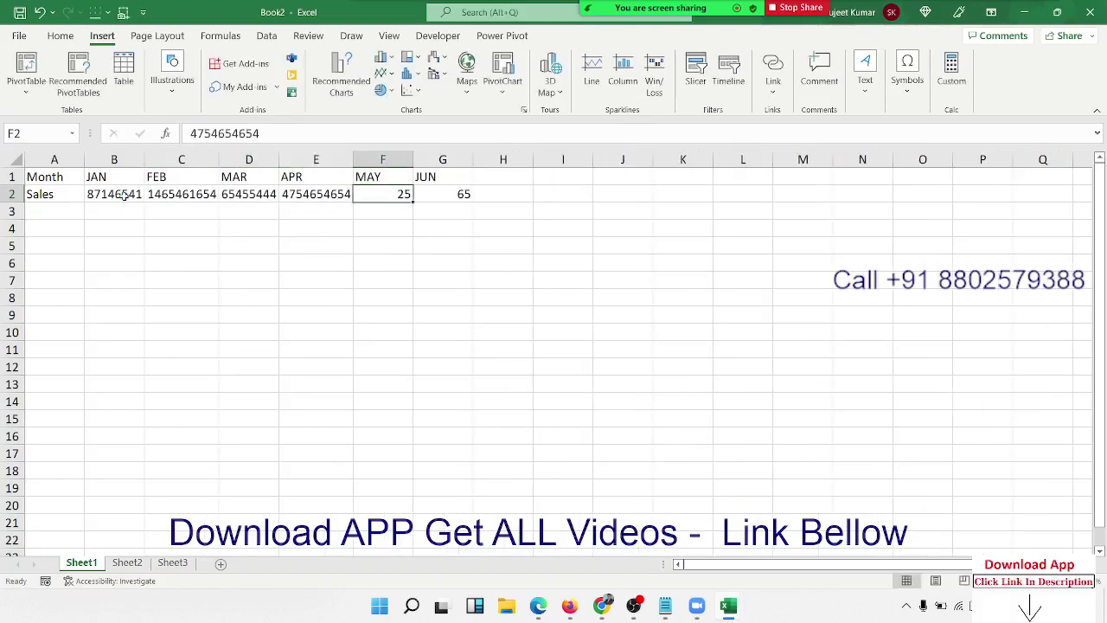
{"action": "type", "text": "644654654"}
{"action": "key", "text": "ctrl+Return"}
{"action": "key", "text": "Tab"}
{"action": "type", "text": "6464"}
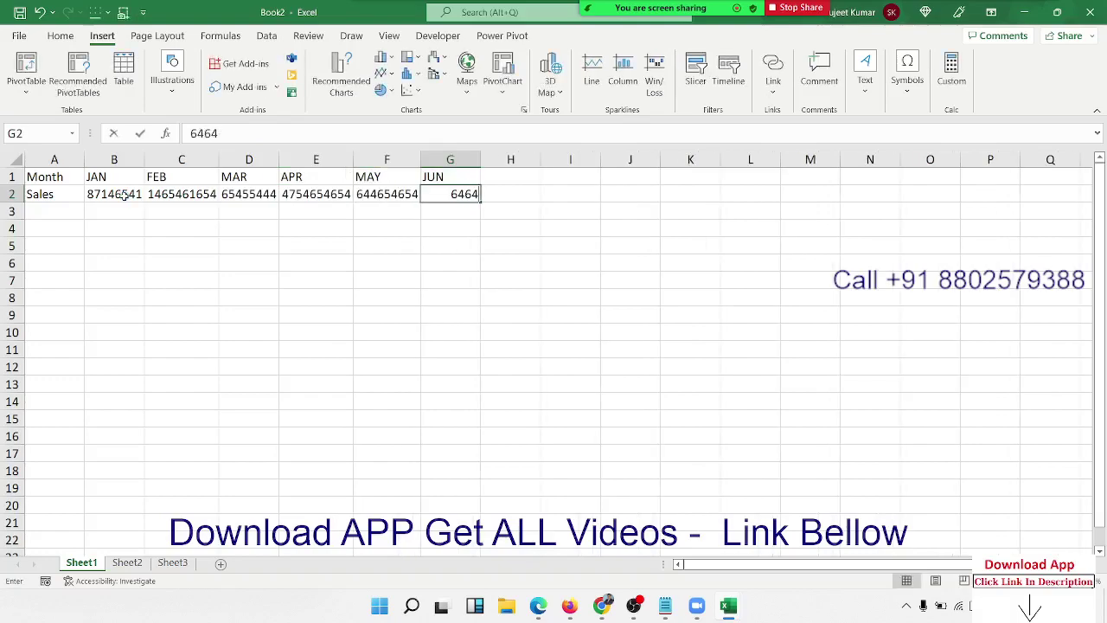
{"action": "type", "text": "654644"}
{"action": "key", "text": "Return"}
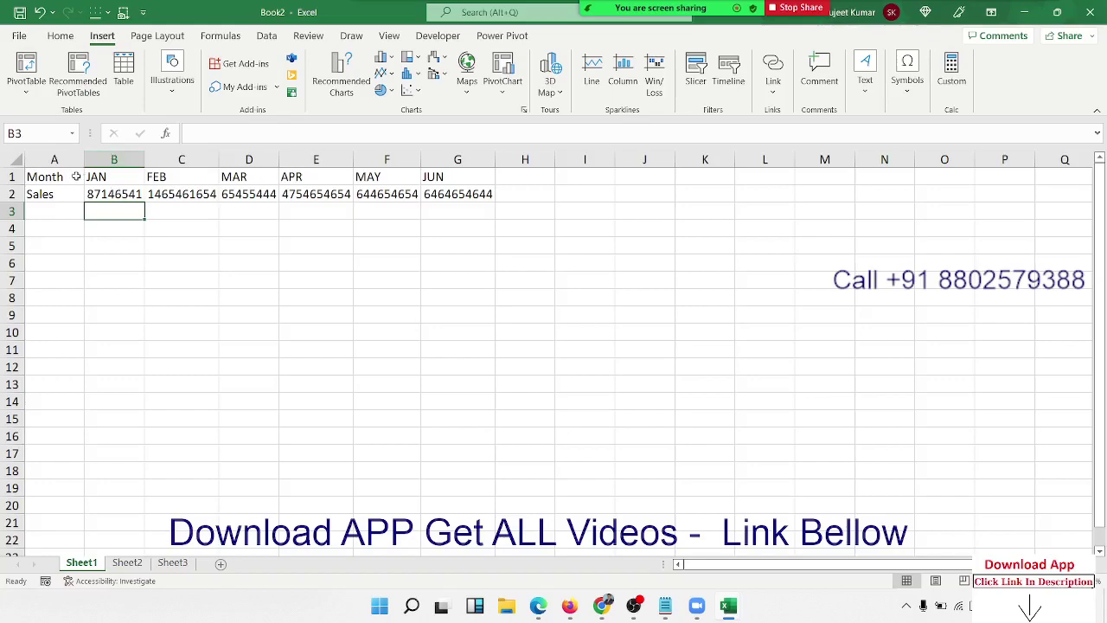
{"action": "mouse_move", "coordinate": [76, 177]}
{"action": "left_mouse_down"}
{"action": "mouse_move", "coordinate": [205, 195]}
{"action": "mouse_move", "coordinate": [457, 190]}
{"action": "left_mouse_up"}
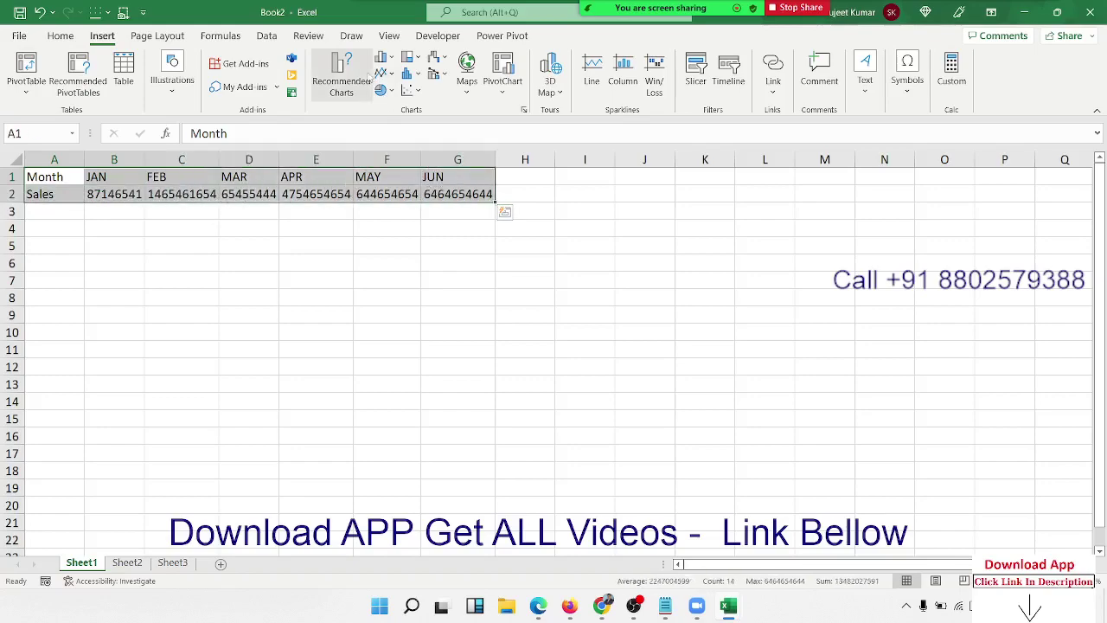
{"action": "left_click", "coordinate": [393, 63]}
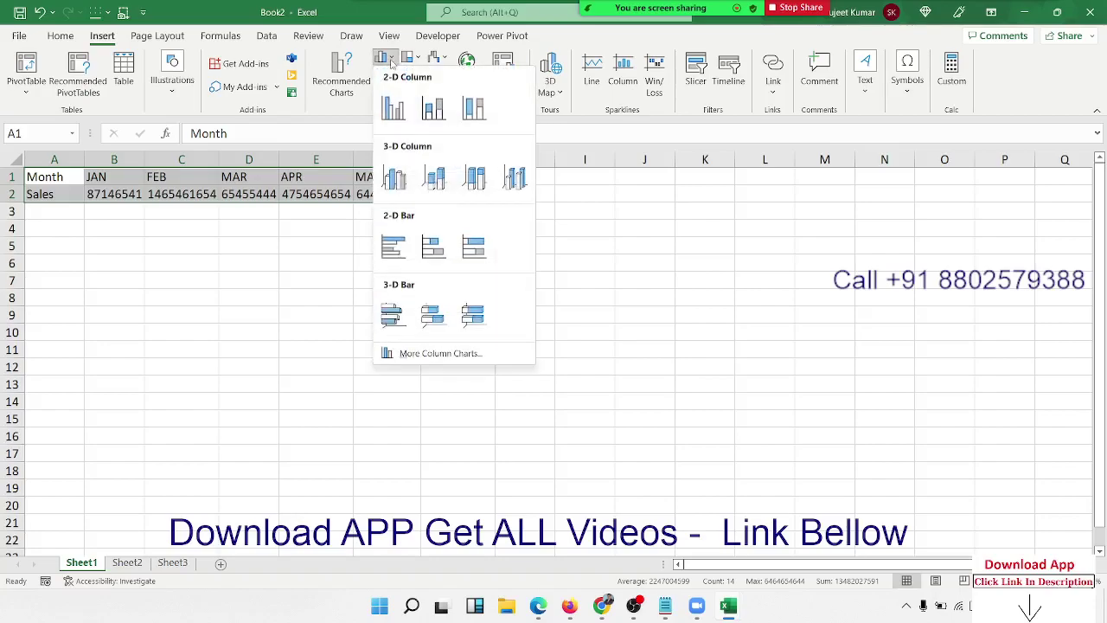
{"action": "left_click", "coordinate": [394, 108]}
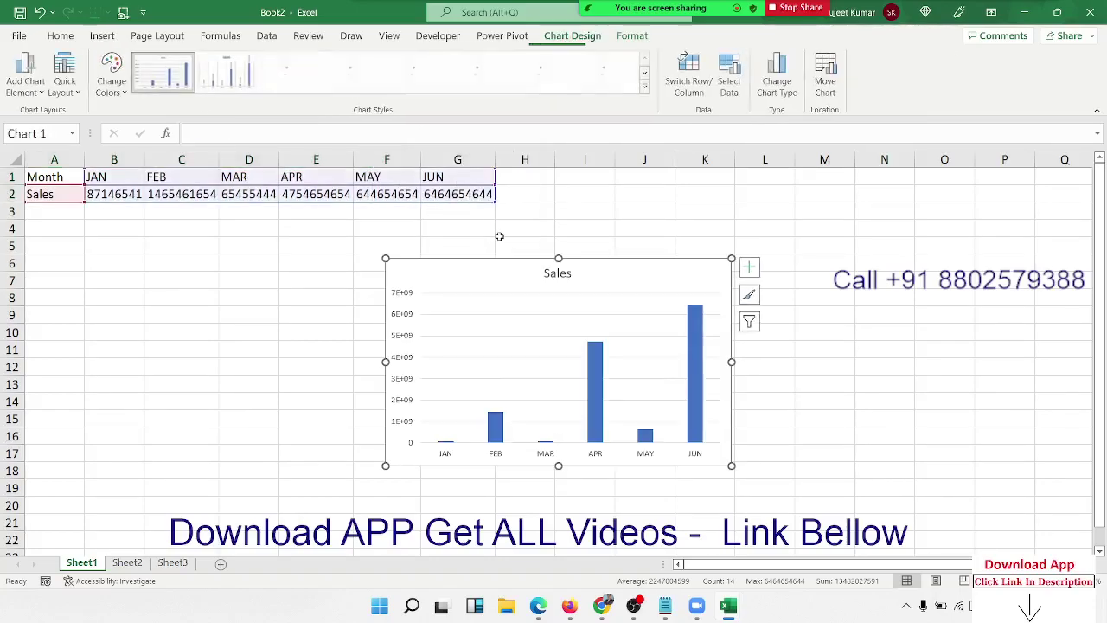
{"action": "left_click_drag", "start_coordinate": [461, 278], "coordinate": [238, 238]}
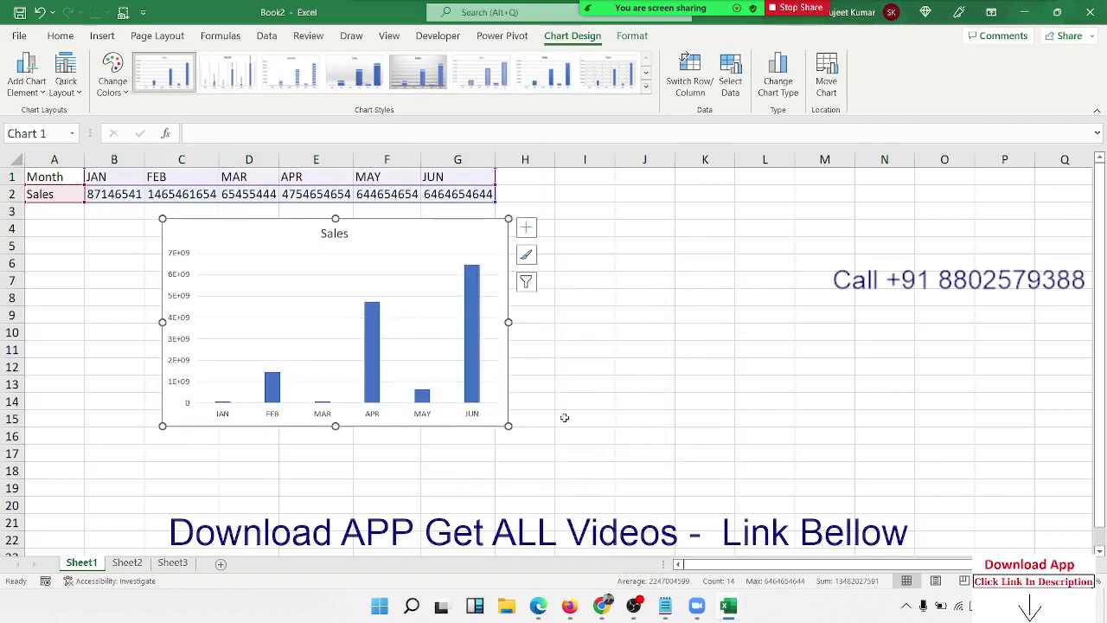
{"action": "left_click_drag", "start_coordinate": [509, 427], "coordinate": [625, 441]}
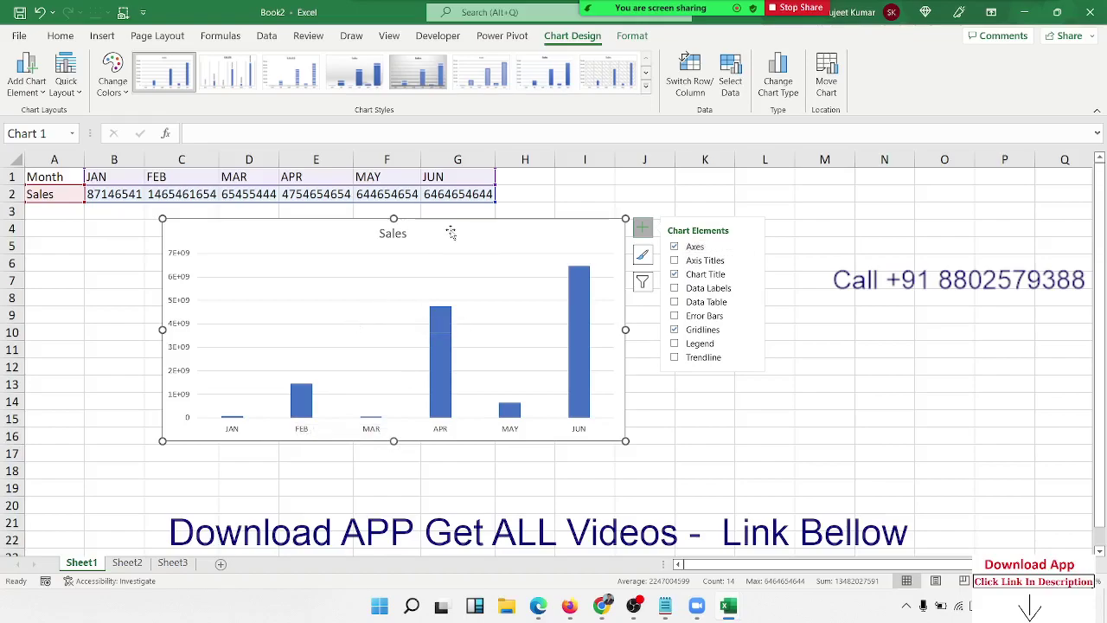
{"action": "left_click_drag", "start_coordinate": [450, 232], "coordinate": [376, 232]}
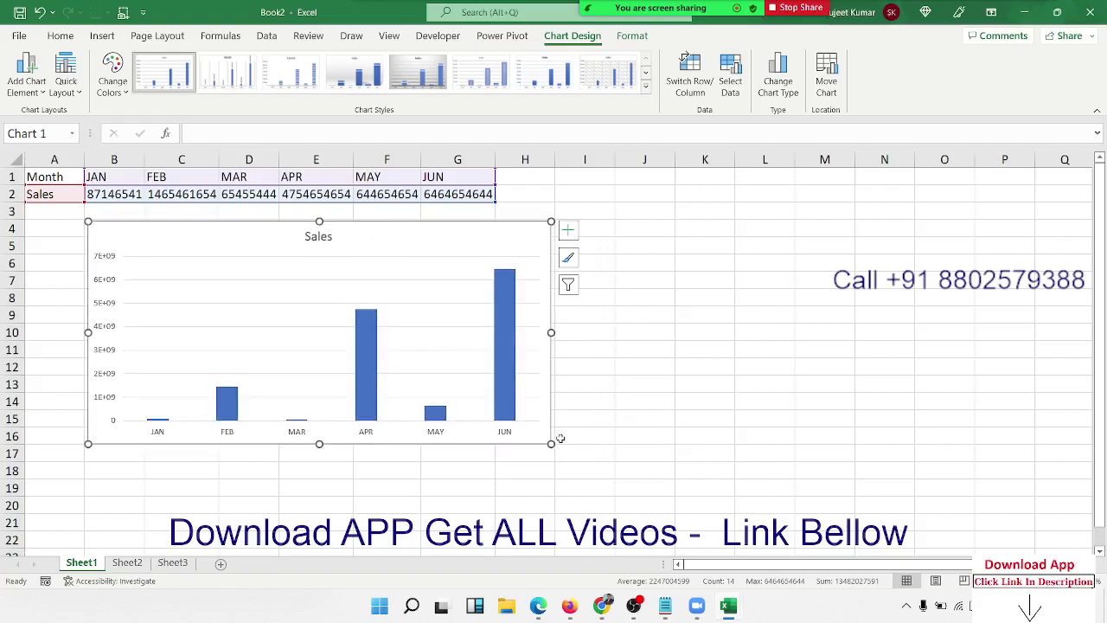
{"action": "left_click", "coordinate": [553, 452]}
{"action": "left_click_drag", "start_coordinate": [551, 444], "coordinate": [610, 476]}
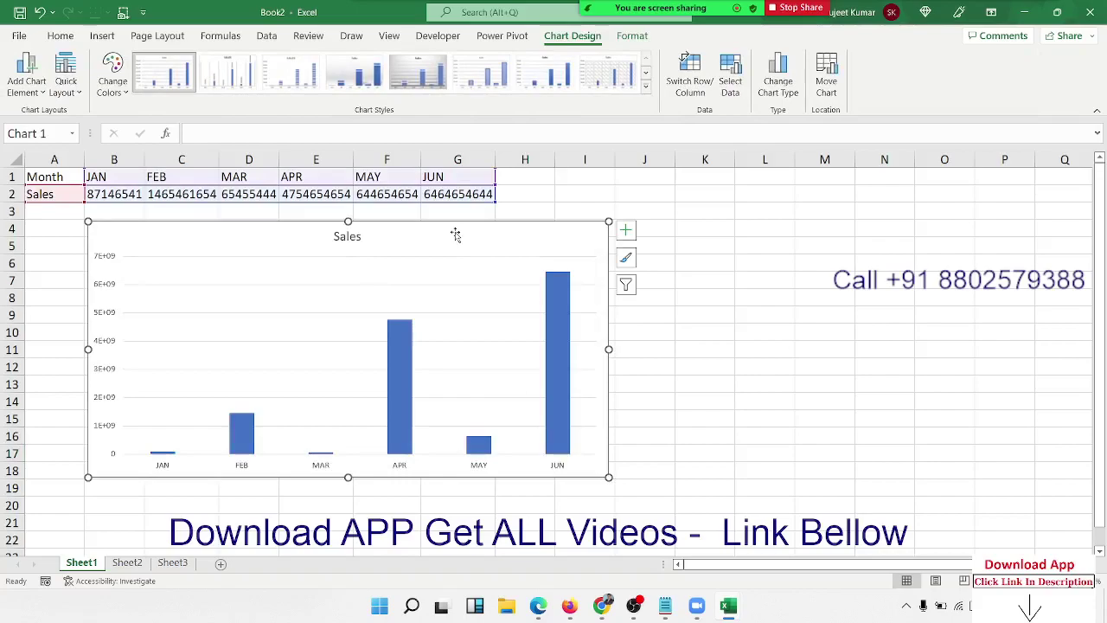
{"action": "key", "text": "Delete"}
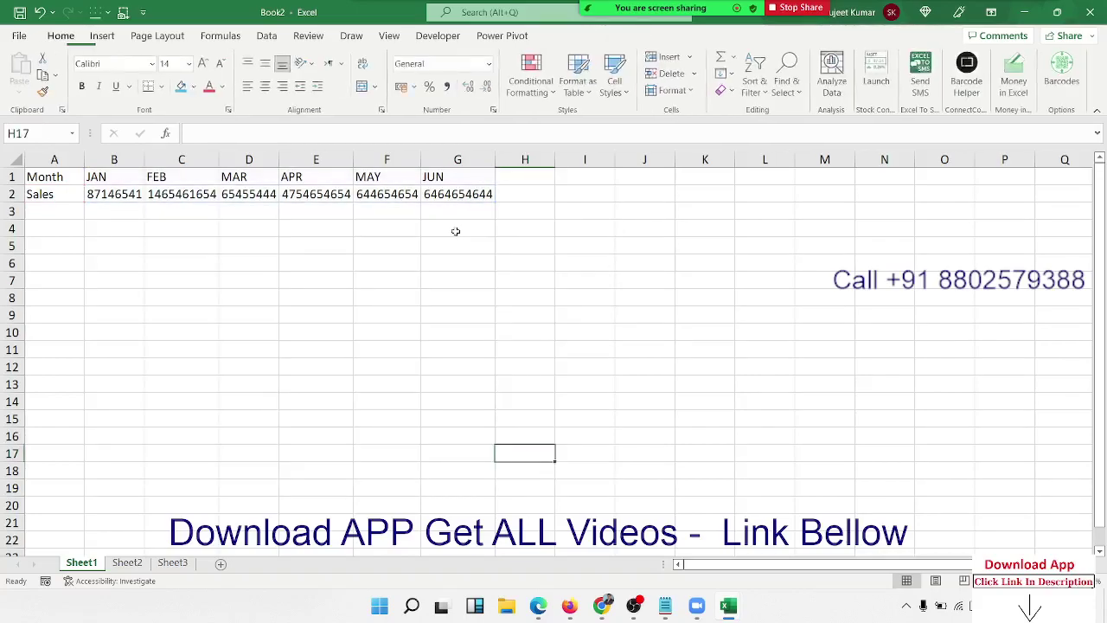
{"action": "mouse_move", "coordinate": [114, 193]}
{"action": "left_mouse_down"}
{"action": "mouse_move", "coordinate": [391, 173]}
{"action": "mouse_move", "coordinate": [493, 193]}
{"action": "left_mouse_up"}
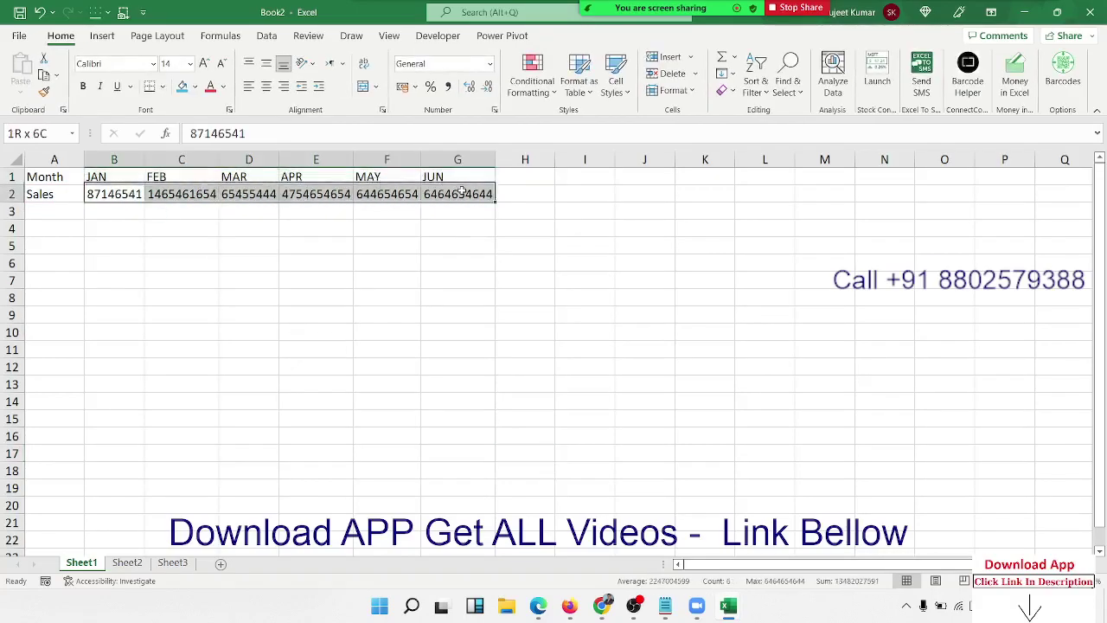
{"action": "left_click", "coordinate": [493, 109]}
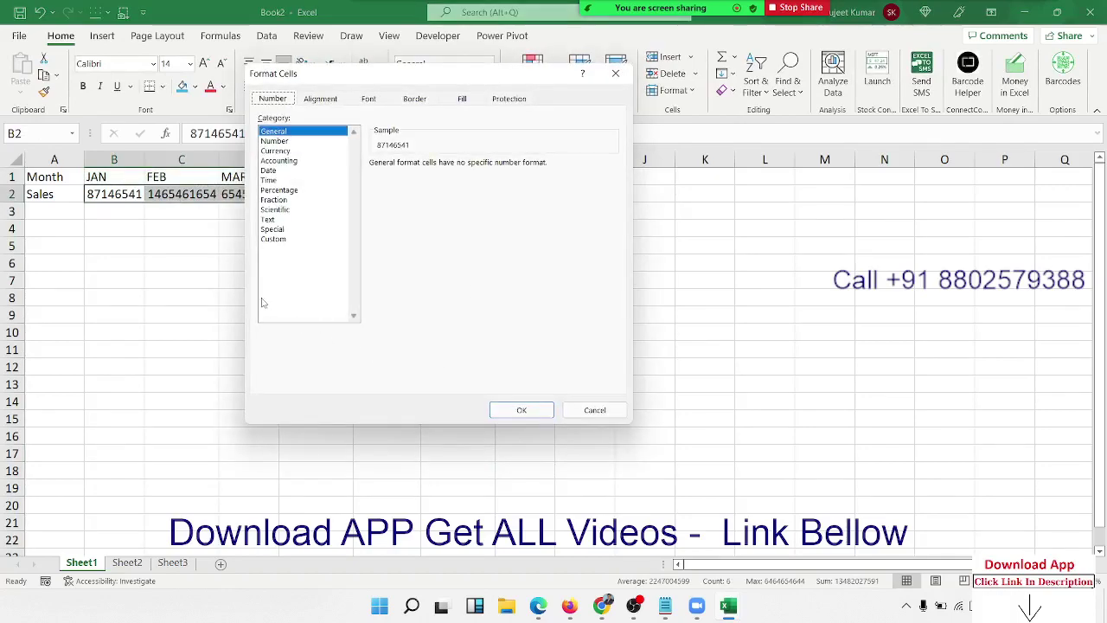
{"action": "left_click", "coordinate": [273, 238]}
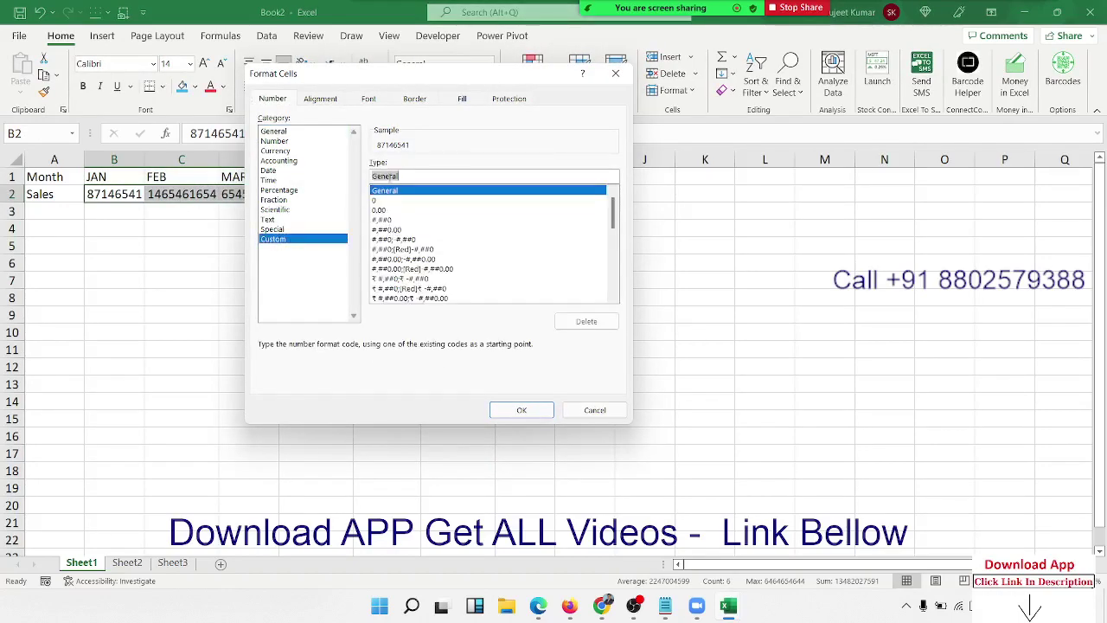
{"action": "type", "text": "0.00"}
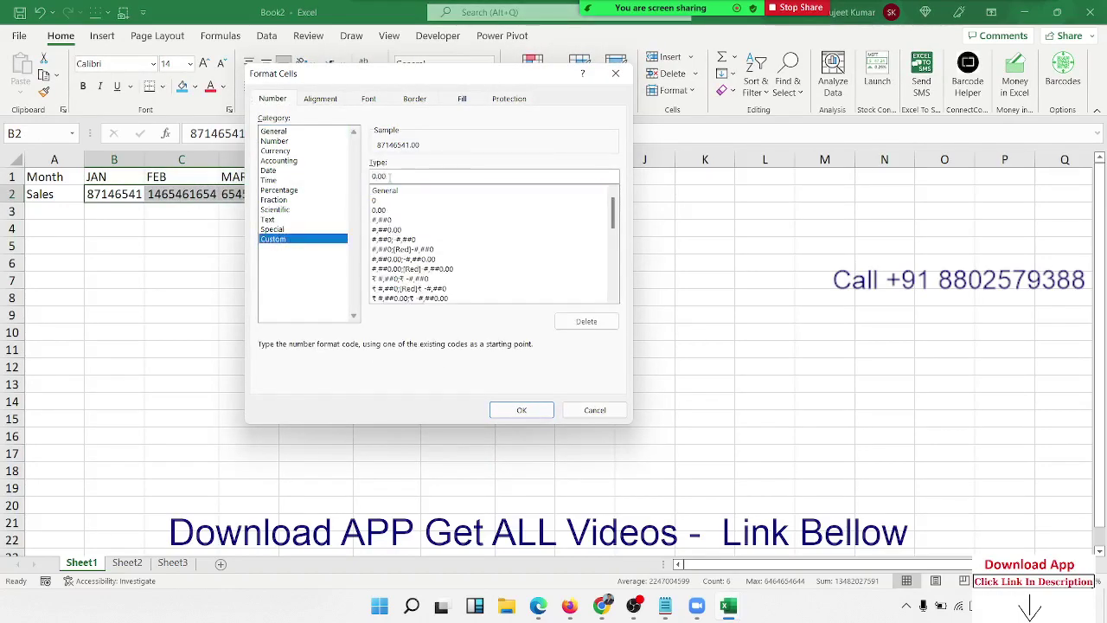
{"action": "type", "text": ",,\""}
{"action": "type", "text": "M"}
{"action": "key", "text": "Return"}
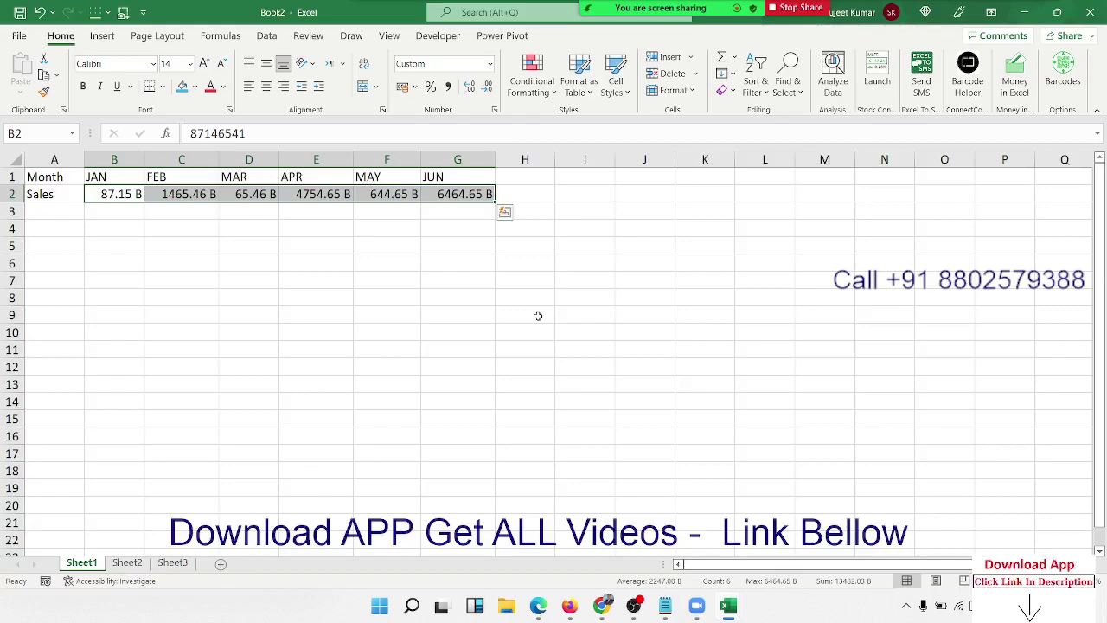
{"action": "key", "text": "ctrl+z"}
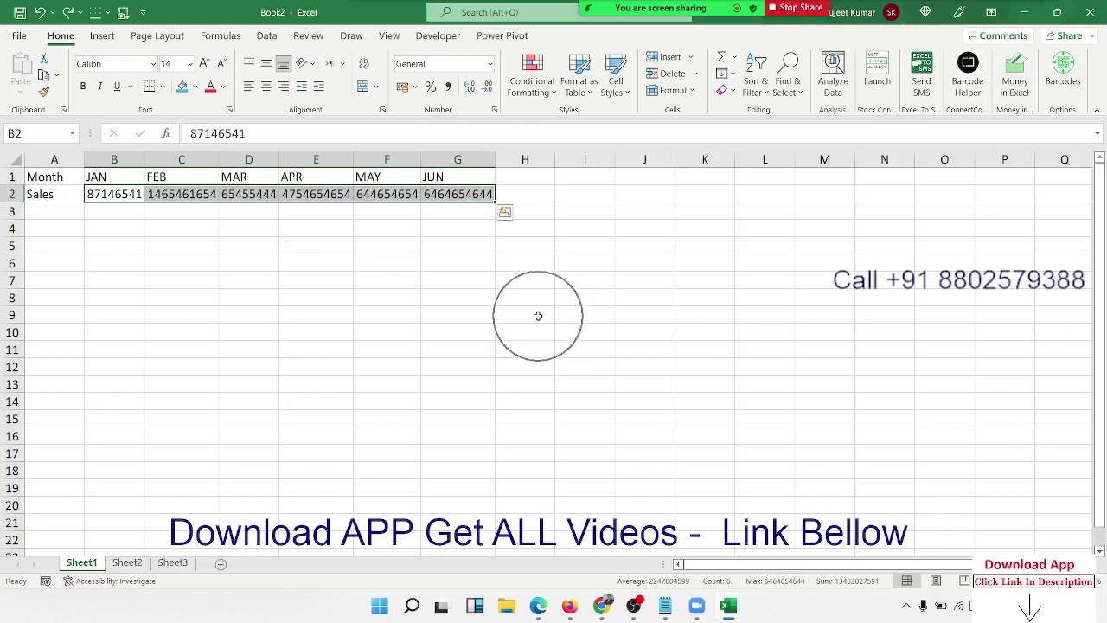
Insert a clustered column chart of the Month and Sales table, moved over columns B–E and enlarged.
{"action": "key", "text": "ctrl+q"}
{"action": "key", "text": "Escape"}
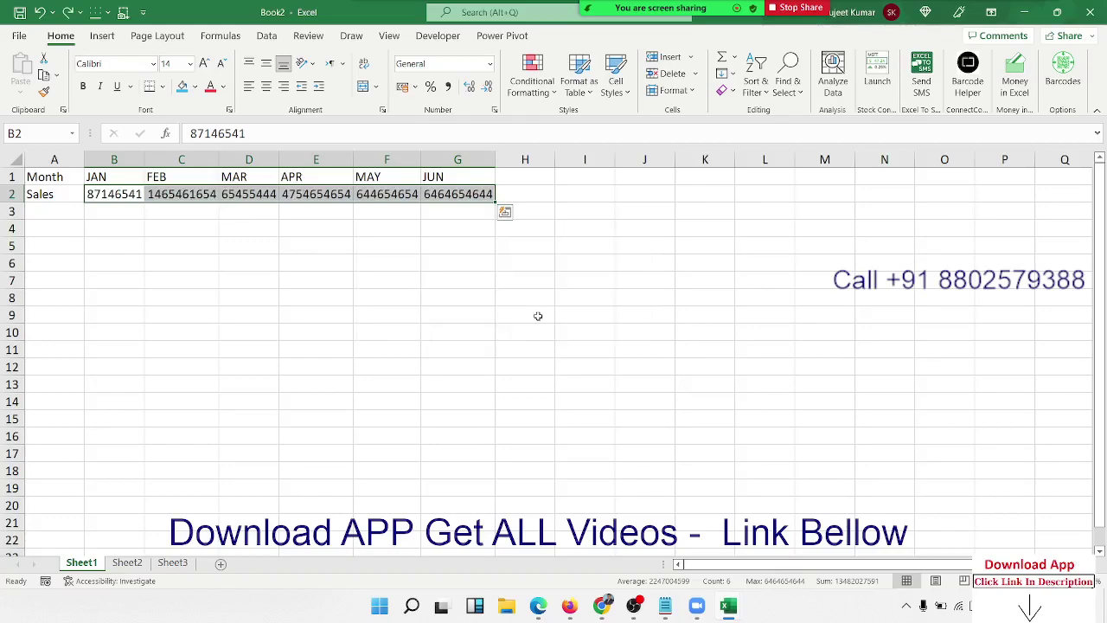
{"action": "mouse_move", "coordinate": [76, 177]}
{"action": "left_mouse_down"}
{"action": "mouse_move", "coordinate": [435, 182]}
{"action": "mouse_move", "coordinate": [457, 192]}
{"action": "left_mouse_up"}
{"action": "left_click", "coordinate": [102, 36]}
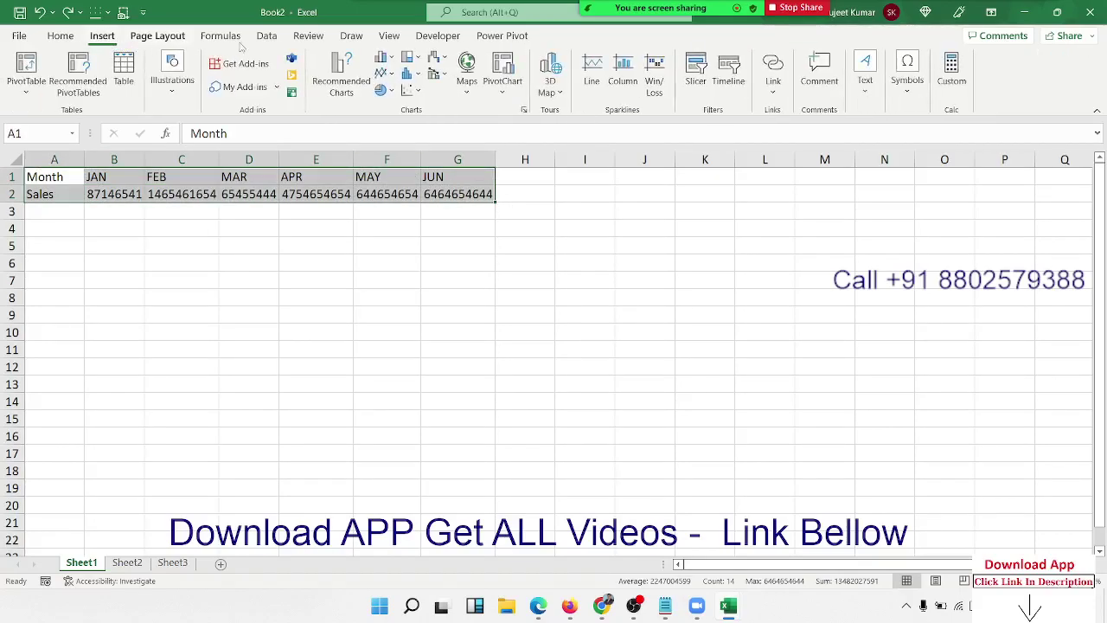
{"action": "left_click", "coordinate": [383, 57]}
{"action": "left_click", "coordinate": [396, 109]}
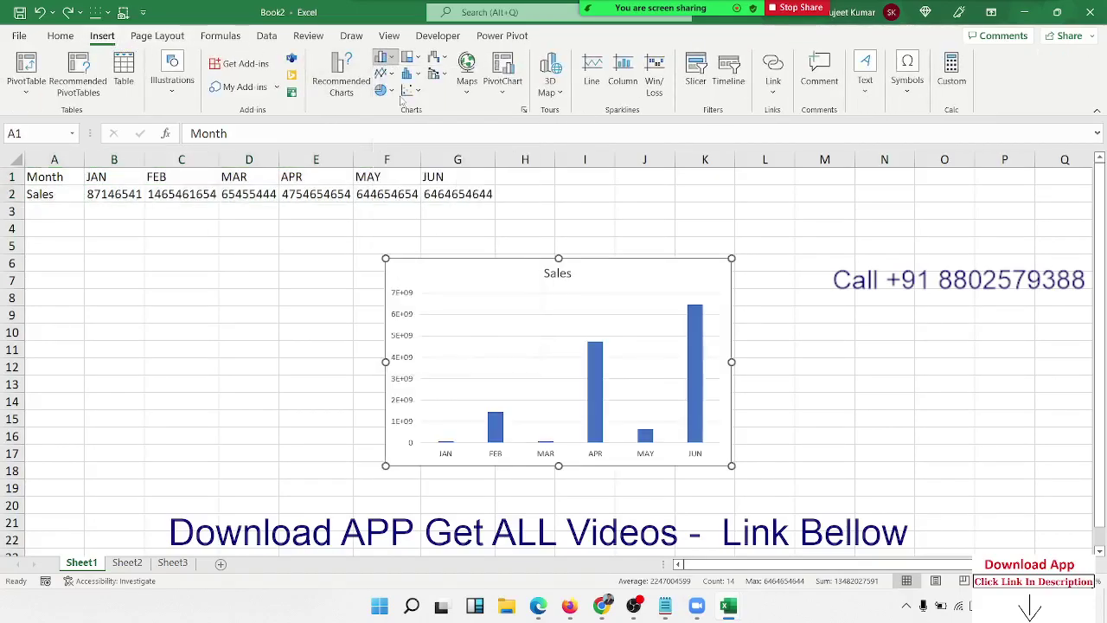
{"action": "left_click_drag", "start_coordinate": [522, 259], "coordinate": [272, 239]}
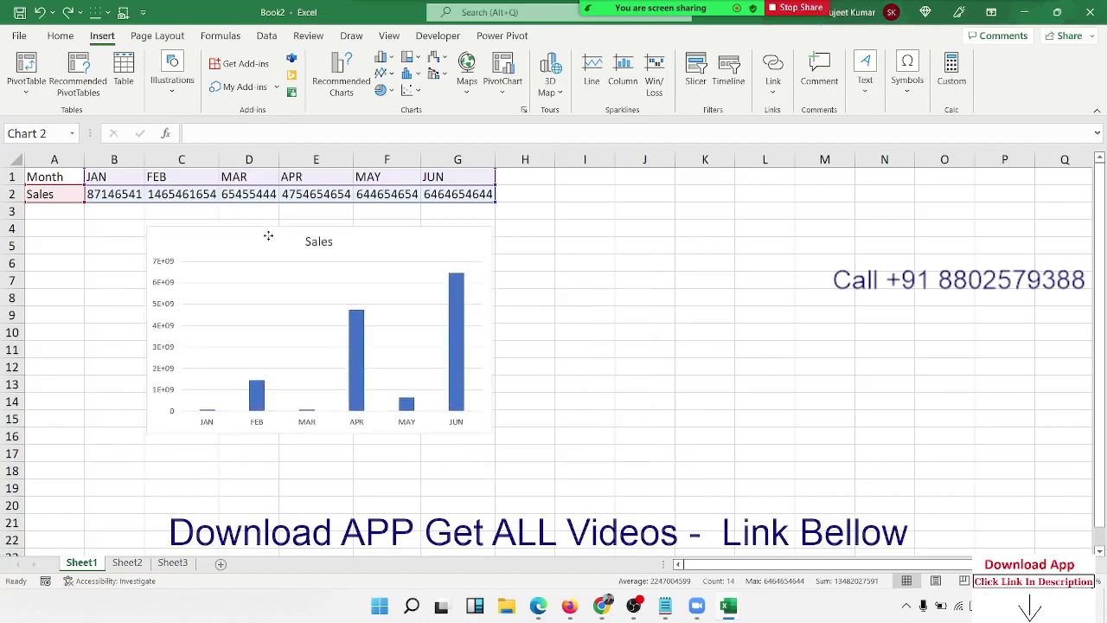
{"action": "left_click", "coordinate": [268, 236]}
{"action": "left_click_drag", "start_coordinate": [493, 433], "coordinate": [586, 460]}
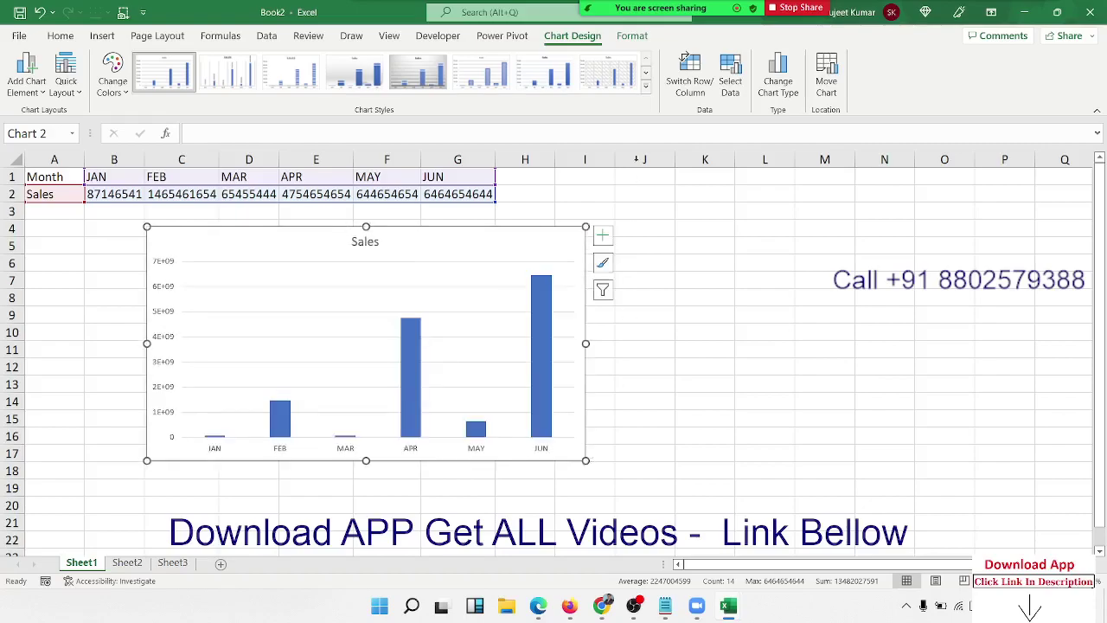
Apply the dark chart style to the Sales chart and nudge it slightly.
{"action": "left_click", "coordinate": [646, 86]}
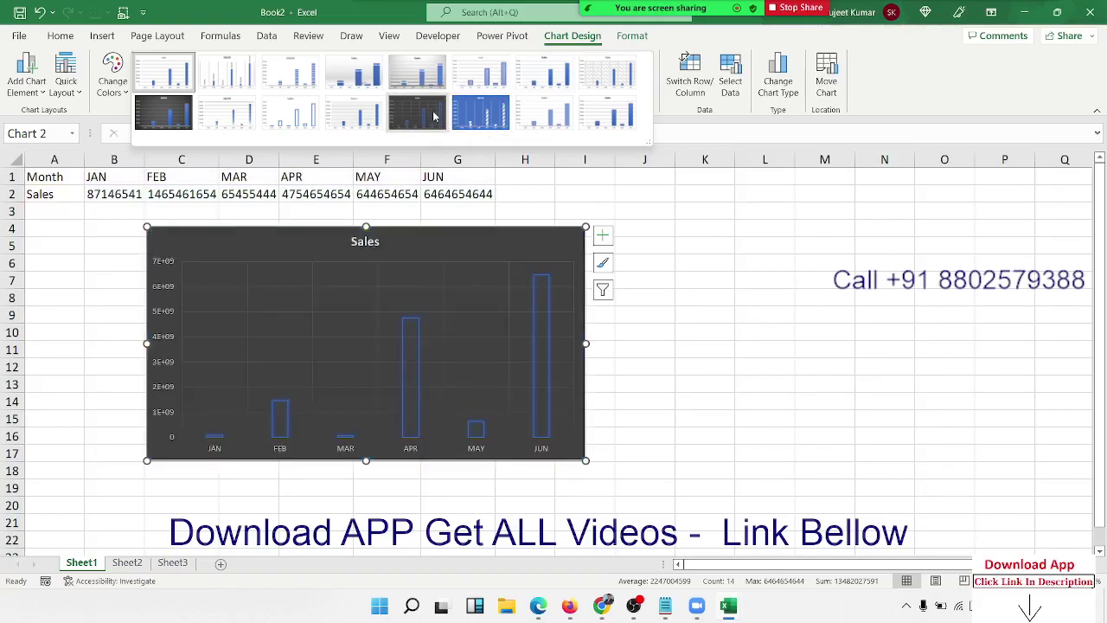
{"action": "left_click", "coordinate": [435, 116]}
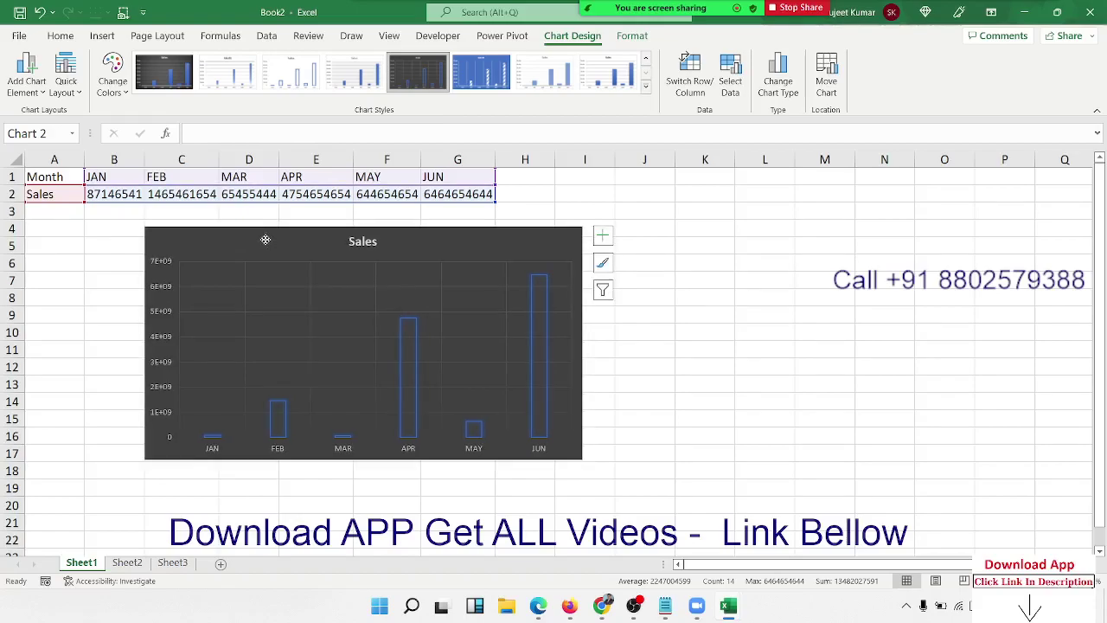
{"action": "left_click_drag", "start_coordinate": [265, 240], "coordinate": [270, 244]}
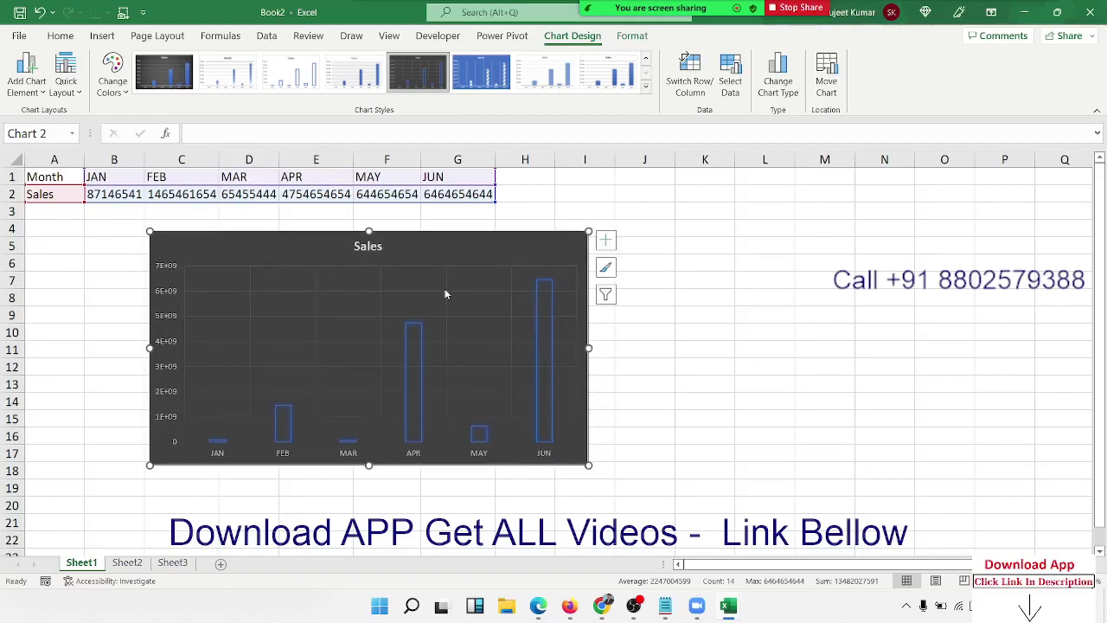
Delete the dark chart and bring up Recommended Charts for the sales data, moved aside.
{"action": "key", "text": "Delete"}
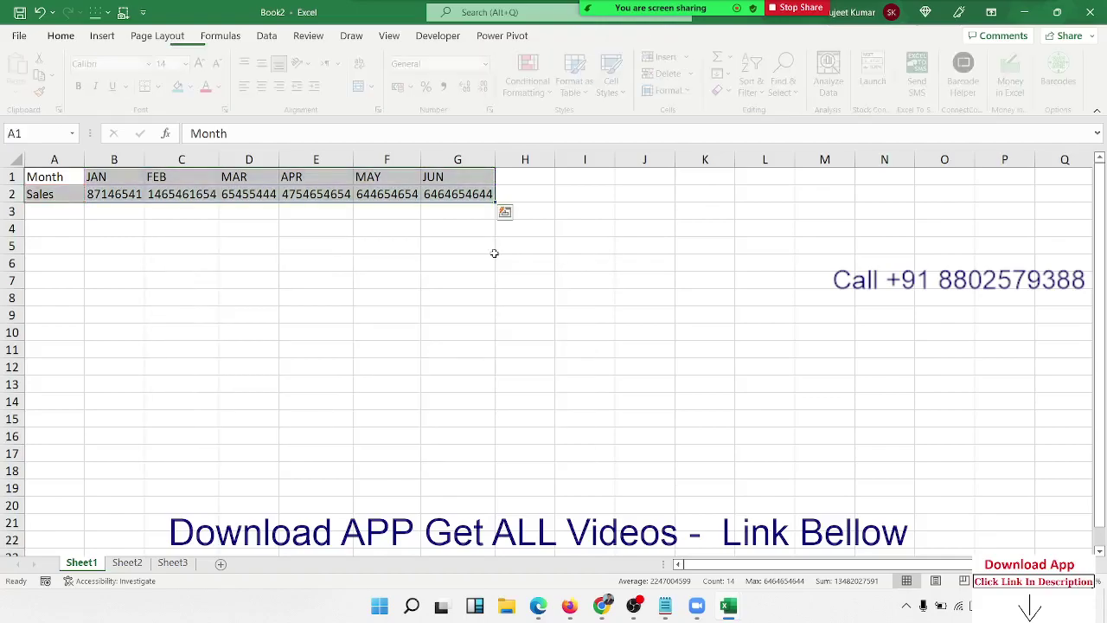
{"action": "left_click", "coordinate": [102, 43]}
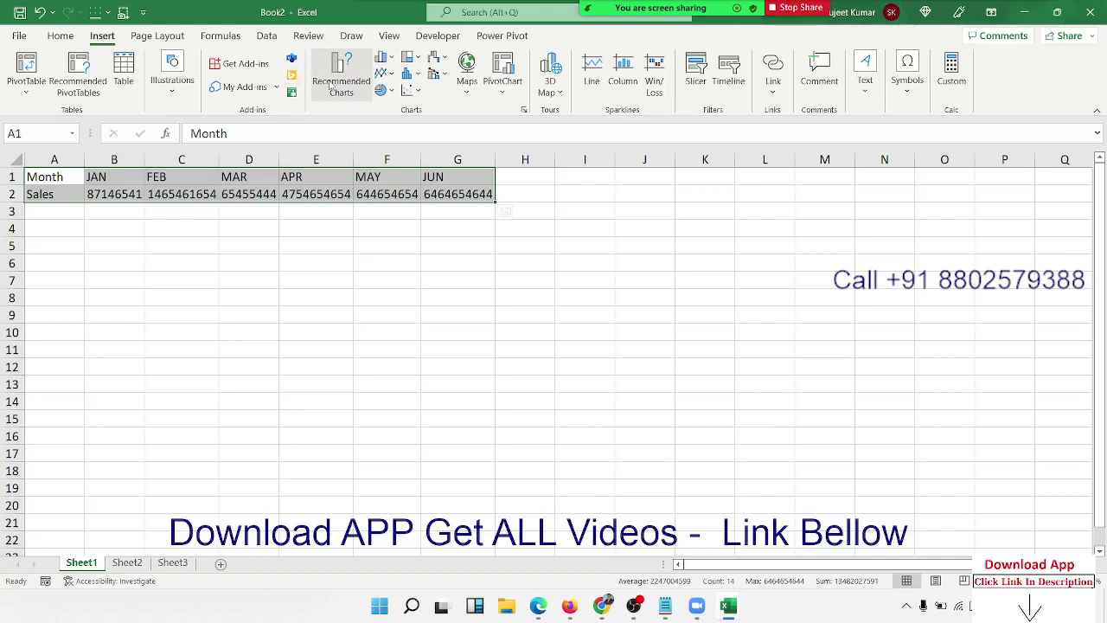
{"action": "key", "text": "ctrl+q"}
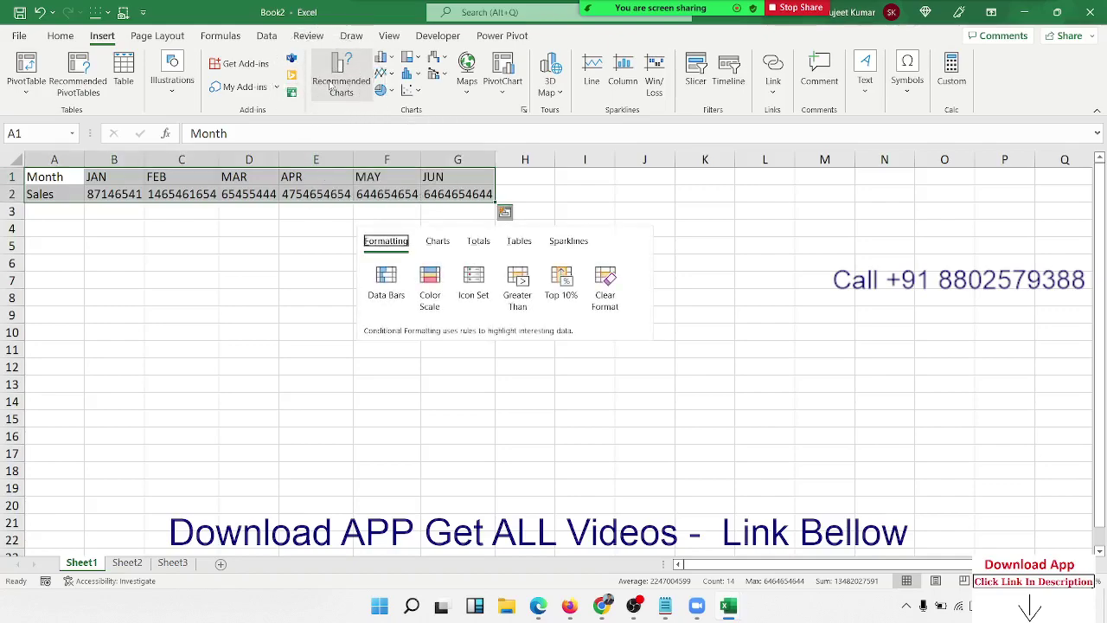
{"action": "left_click", "coordinate": [331, 84]}
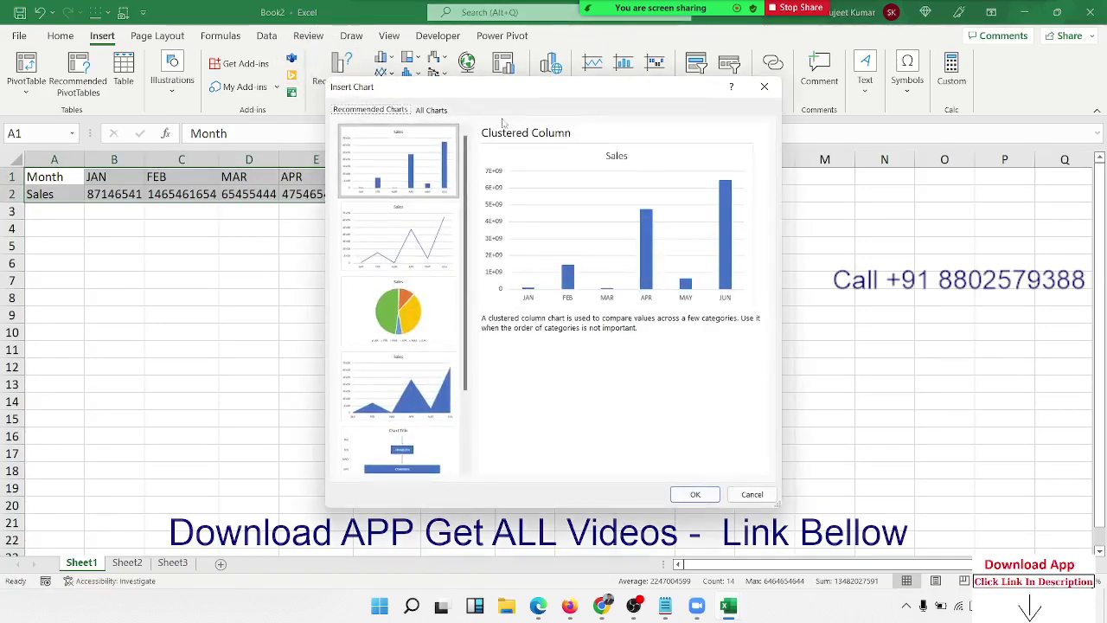
{"action": "left_click_drag", "start_coordinate": [481, 101], "coordinate": [663, 88]}
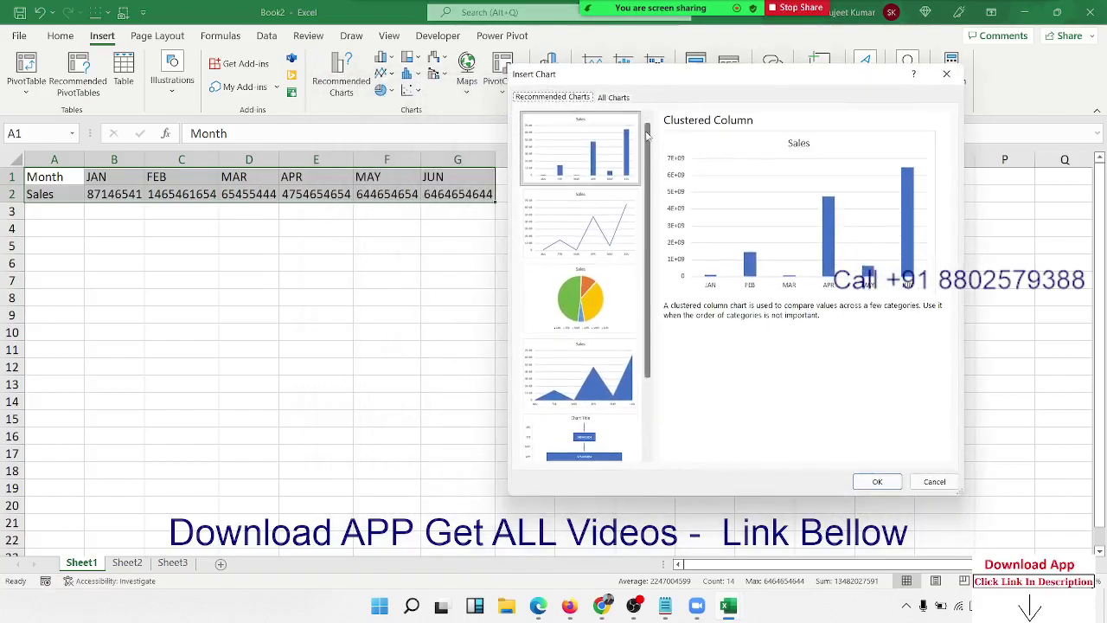
Browse All Charts, previewing the sales as line, pie and area charts.
{"action": "left_click_drag", "start_coordinate": [647, 136], "coordinate": [661, 253]}
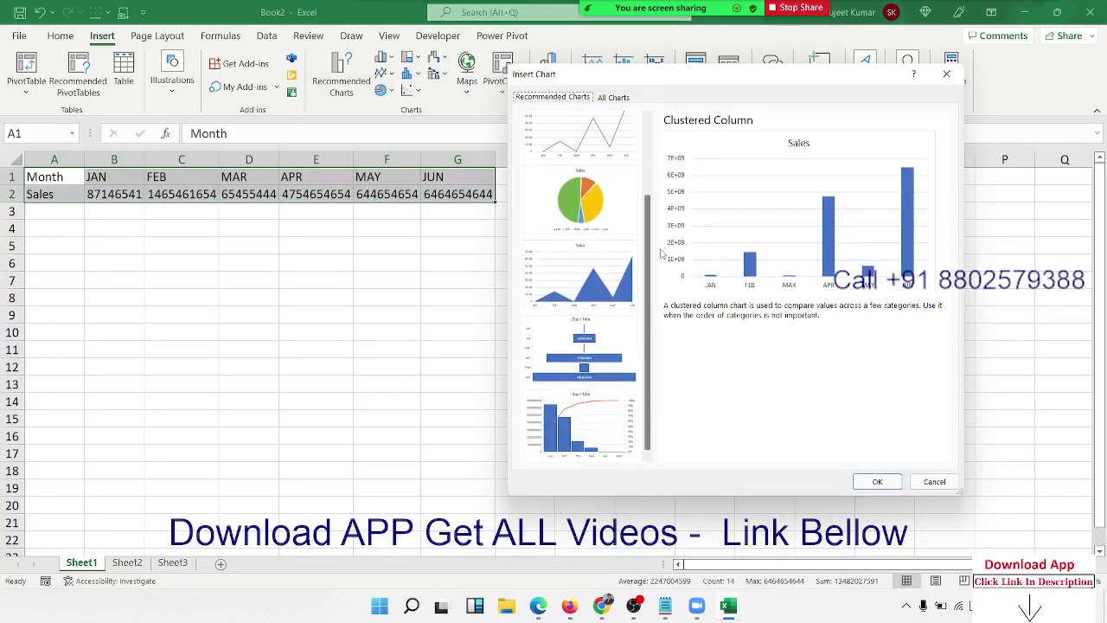
{"action": "left_click_drag", "start_coordinate": [661, 253], "coordinate": [662, 132]}
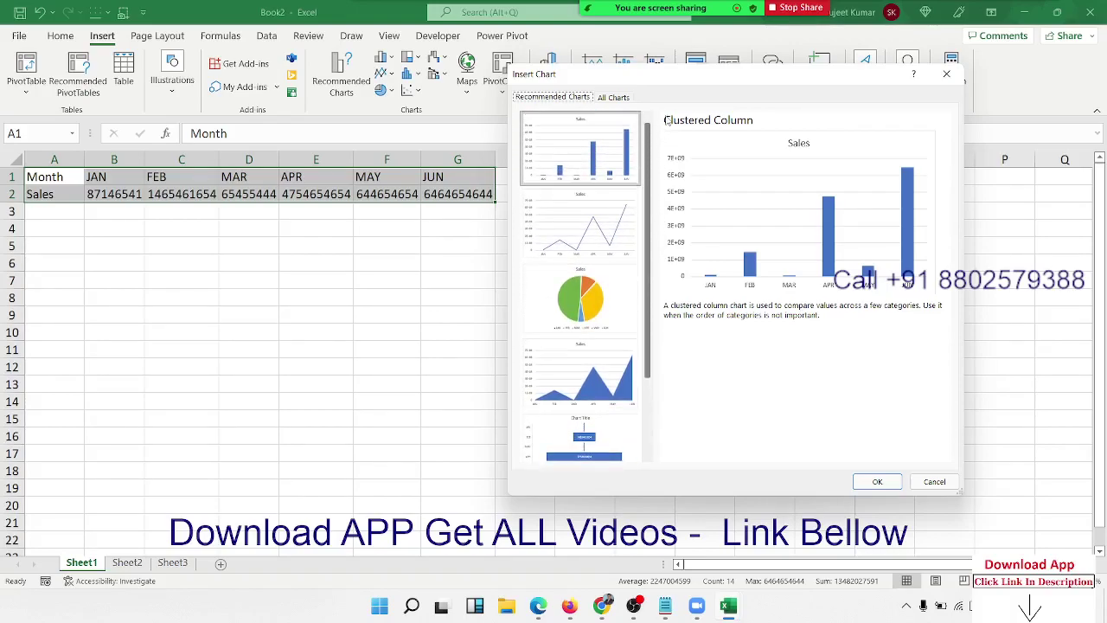
{"action": "left_click_drag", "start_coordinate": [666, 134], "coordinate": [667, 259]}
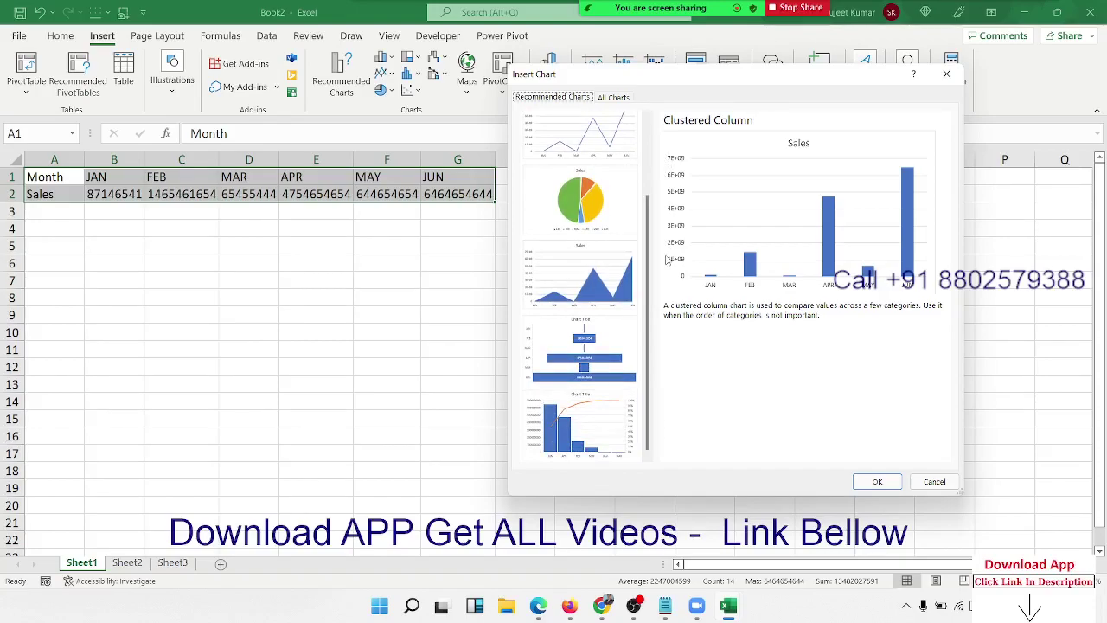
{"action": "key", "text": "ctrl+Tab"}
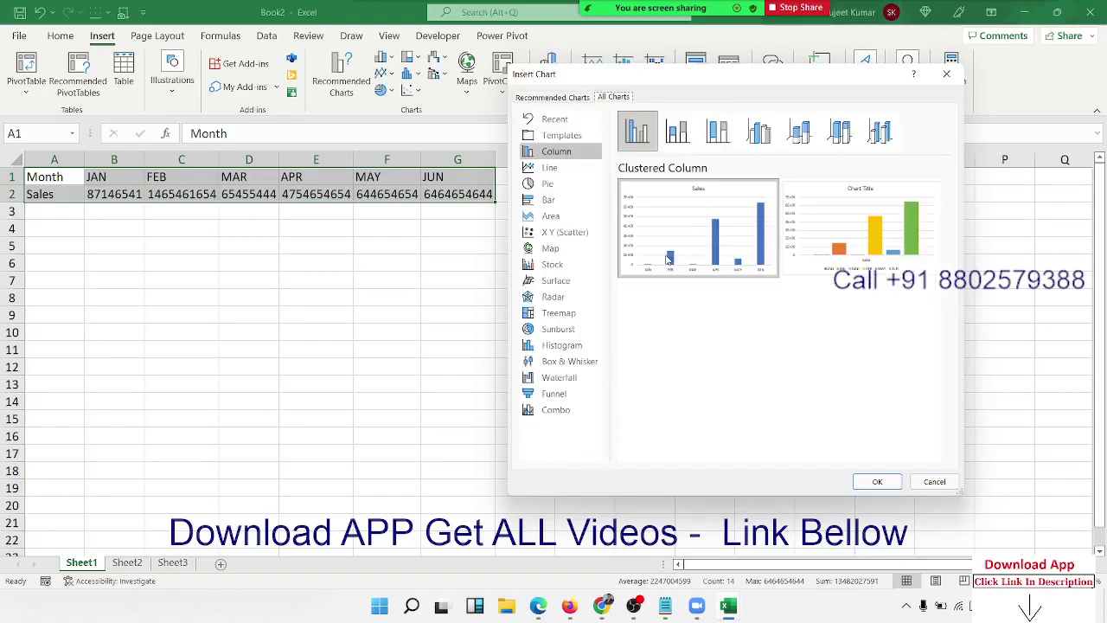
{"action": "key", "text": "ctrl+Tab"}
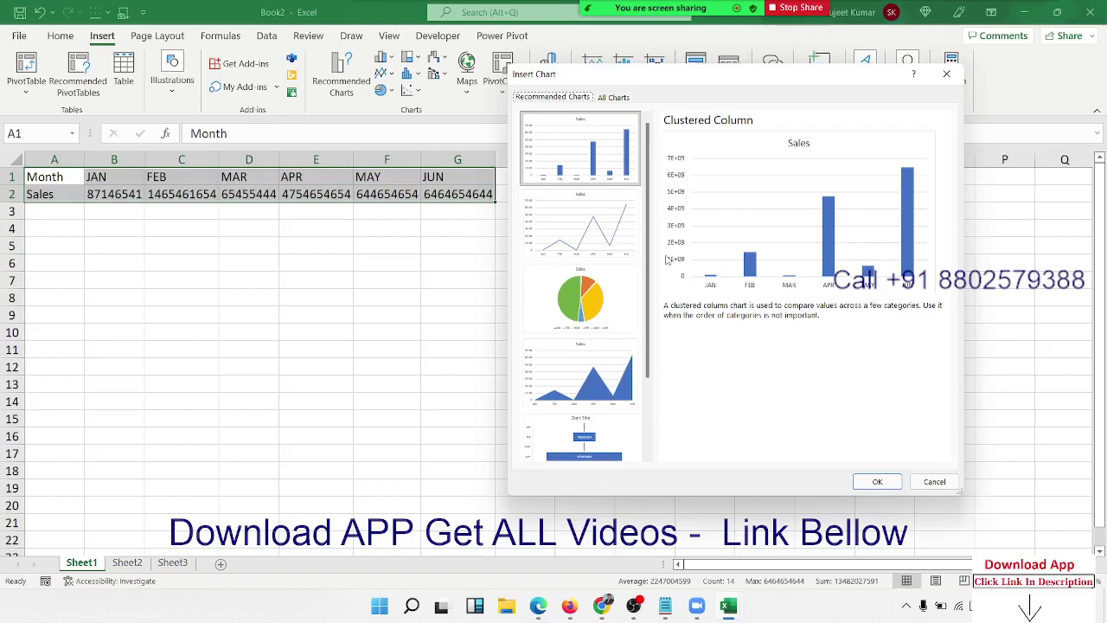
{"action": "key", "text": "ctrl+Tab"}
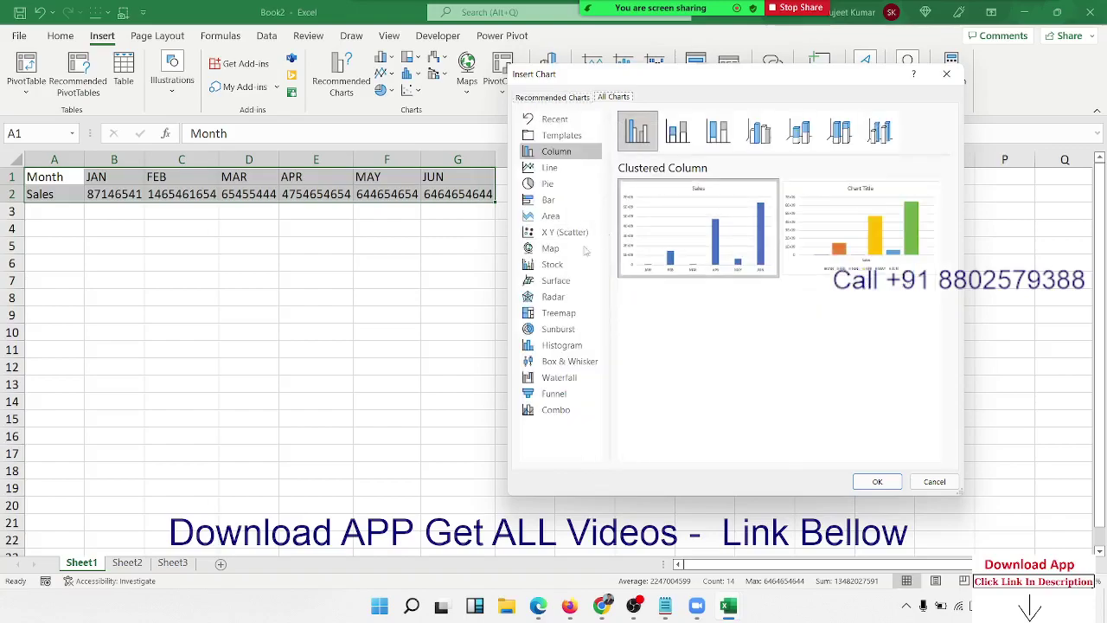
{"action": "left_click", "coordinate": [549, 167]}
{"action": "left_click", "coordinate": [547, 183]}
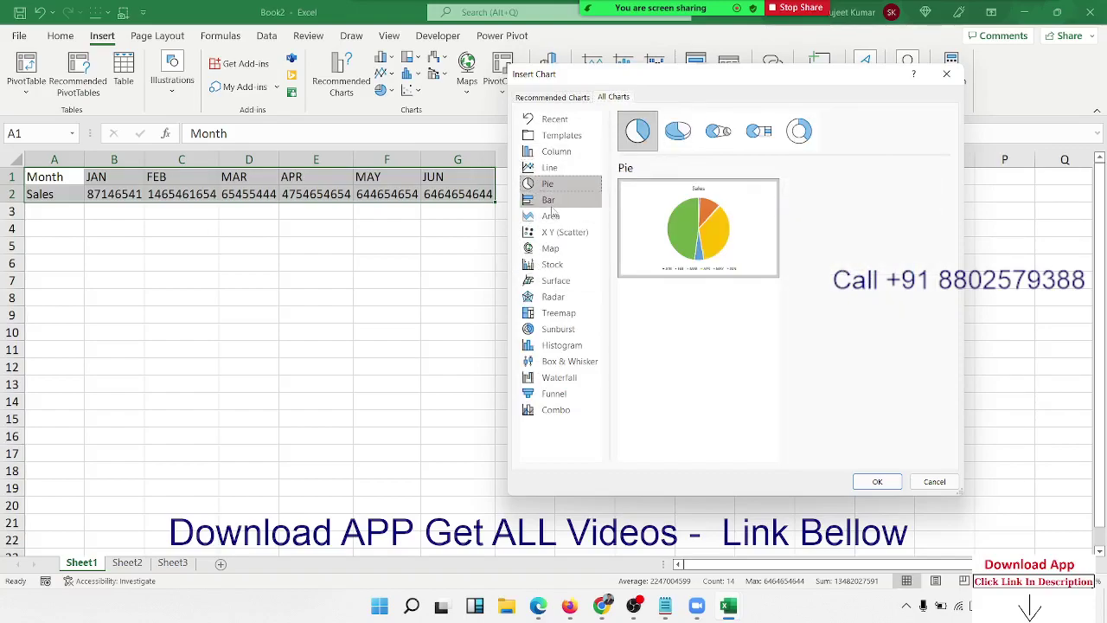
{"action": "left_click", "coordinate": [551, 216]}
Close the Insert Chart dialog, reopen Recommended Charts and close it again without inserting.
{"action": "key", "text": "Escape"}
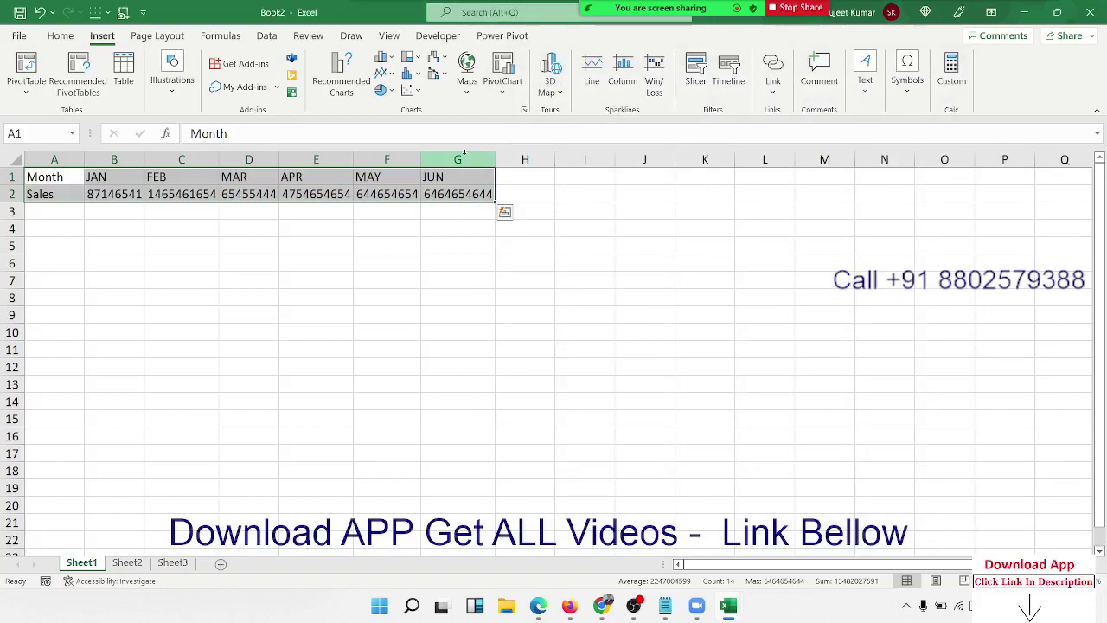
{"action": "left_click", "coordinate": [339, 74]}
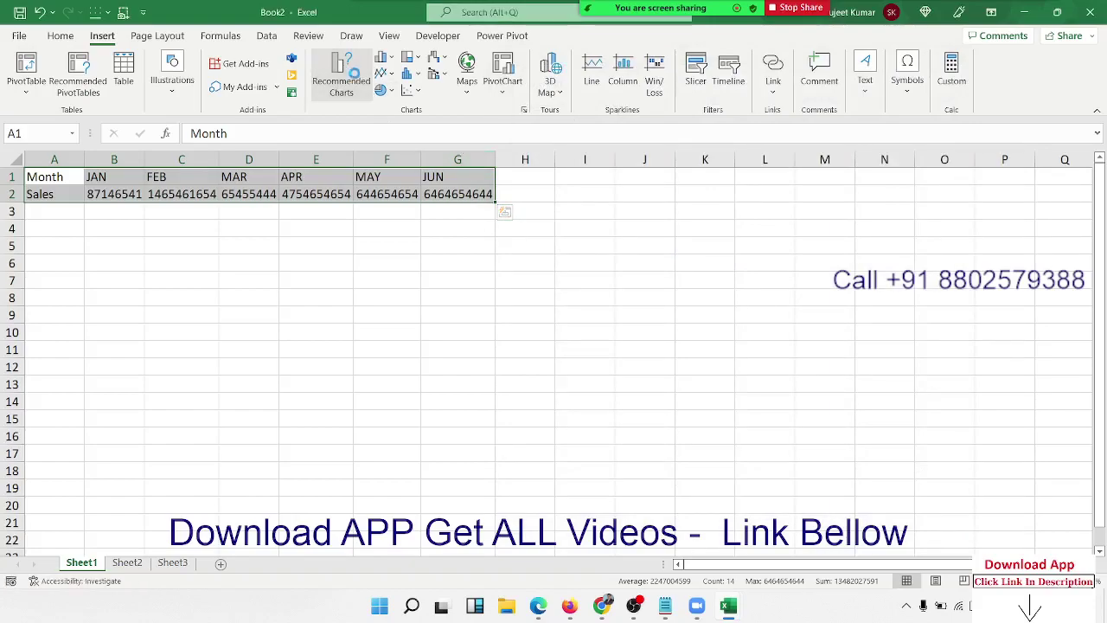
{"action": "key", "text": "Escape"}
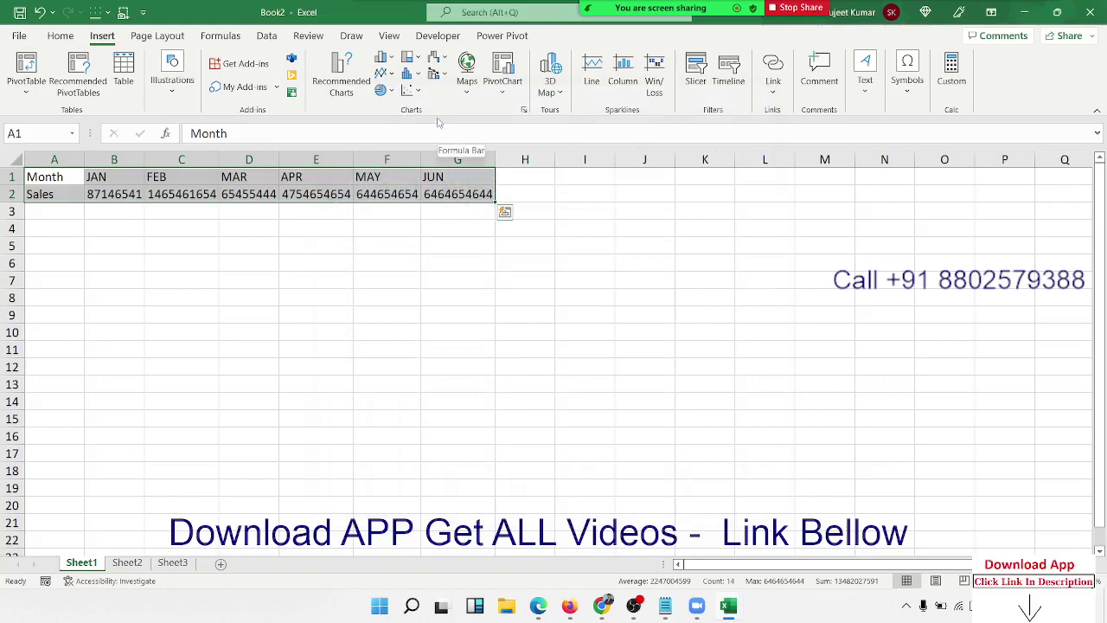
Look at the column and bar chart choices without inserting, then show line and area choices.
{"action": "left_click", "coordinate": [391, 59]}
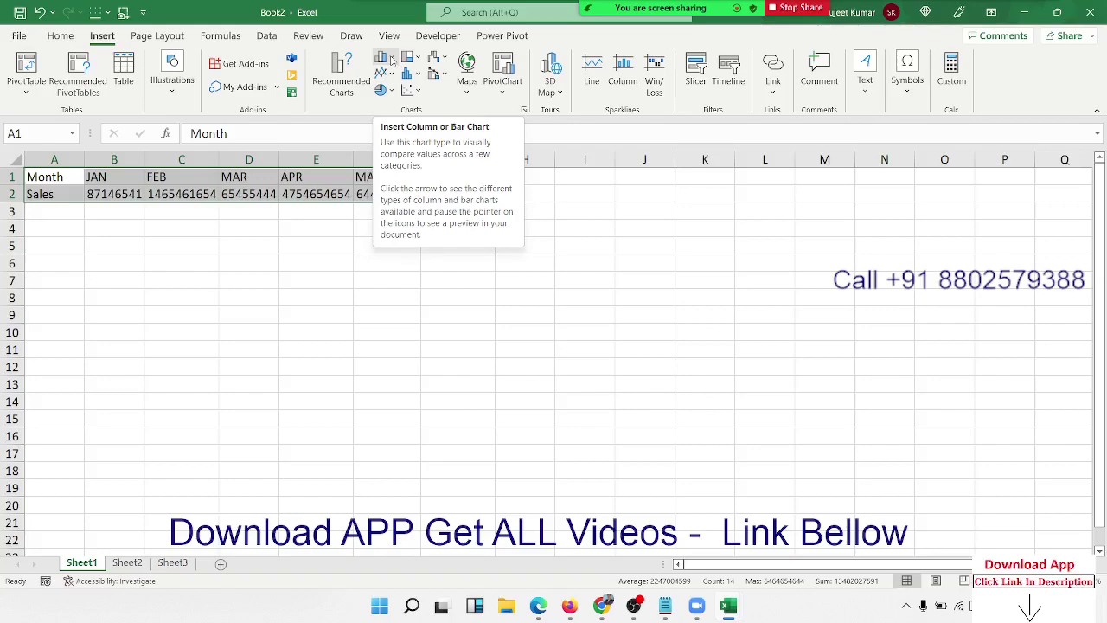
{"action": "left_click", "coordinate": [391, 59]}
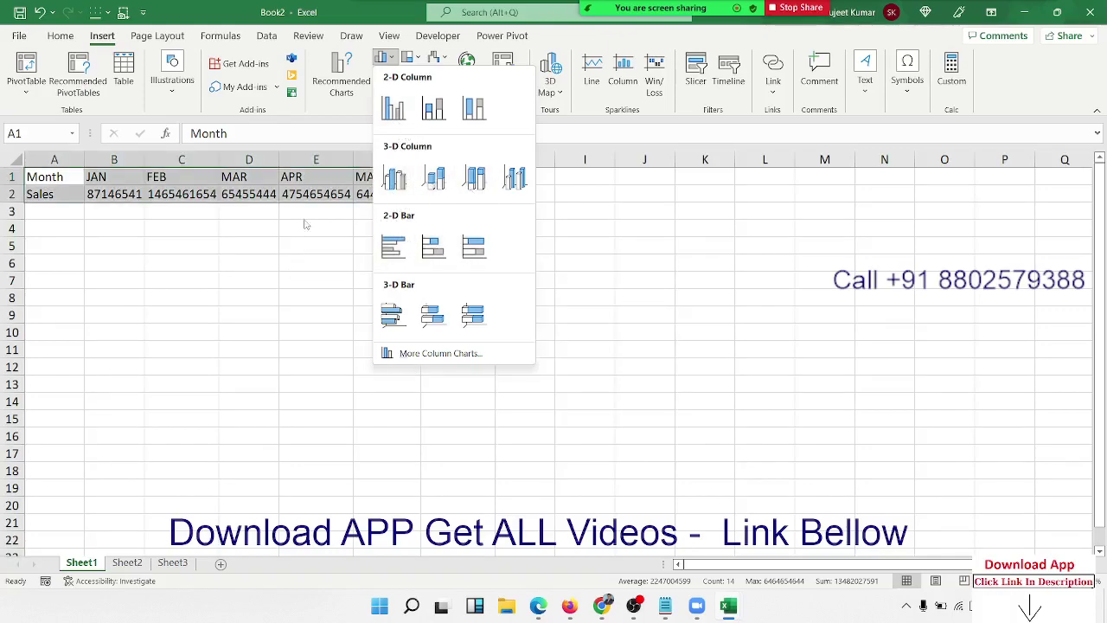
{"action": "left_click", "coordinate": [317, 192]}
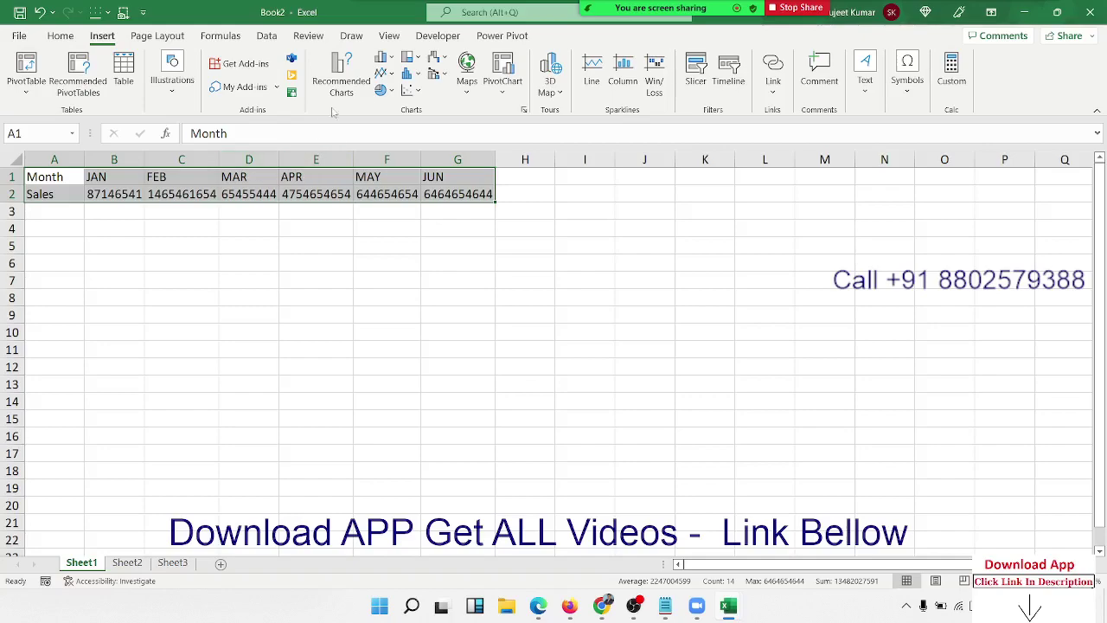
{"action": "left_click", "coordinate": [384, 72]}
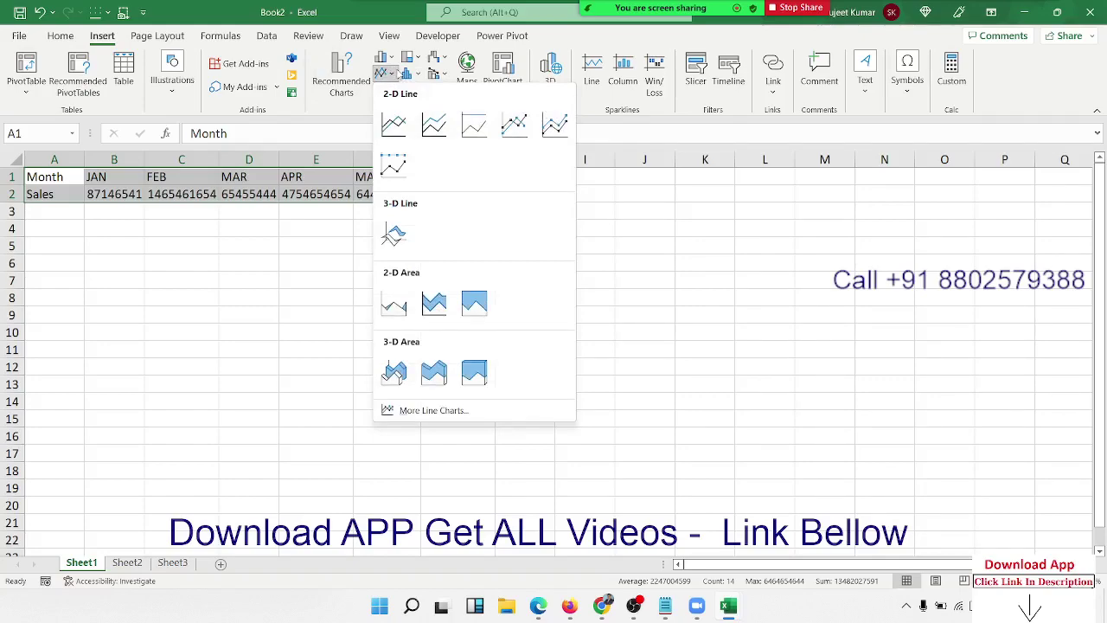
Compare the pie/doughnut and treemap/sunburst chart choices, then bring up the column and bar choices.
{"action": "key", "text": "Escape"}
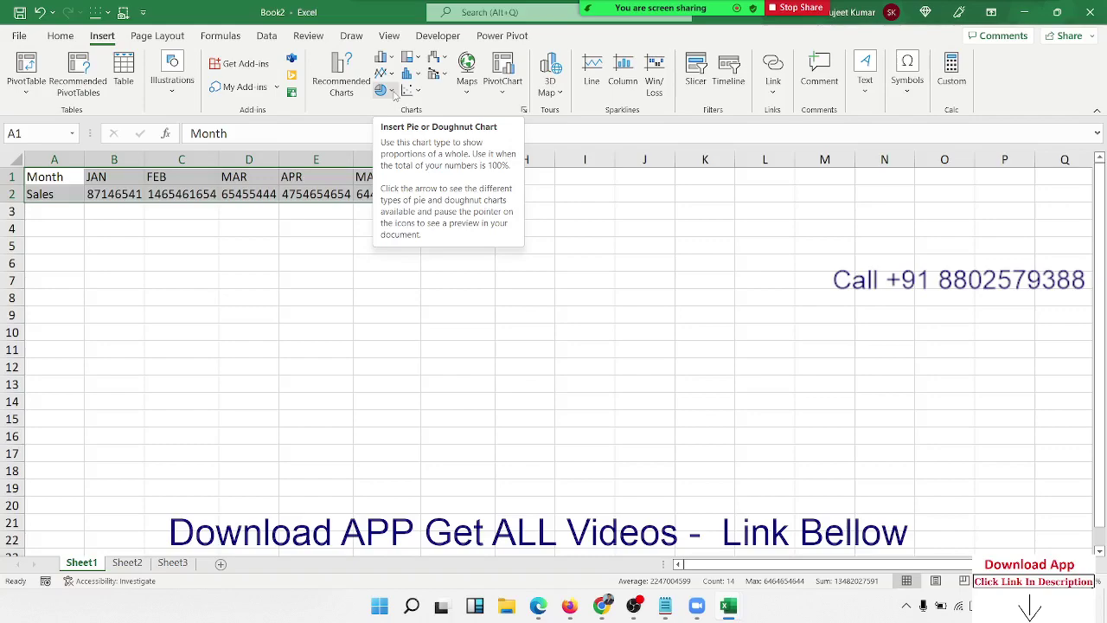
{"action": "left_click", "coordinate": [390, 91]}
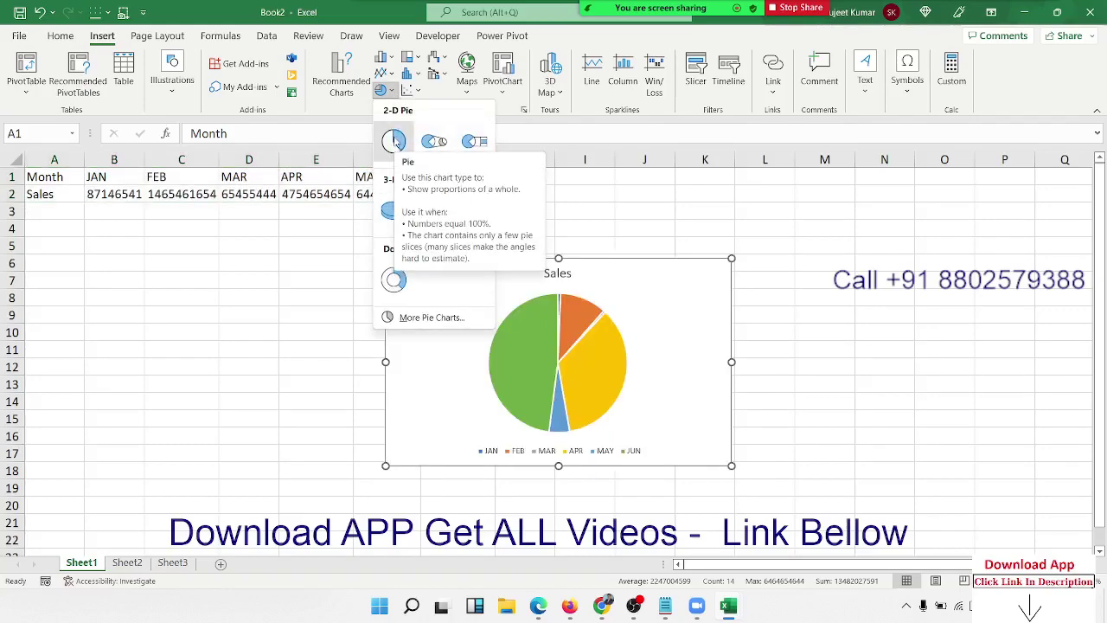
{"action": "left_click", "coordinate": [415, 58]}
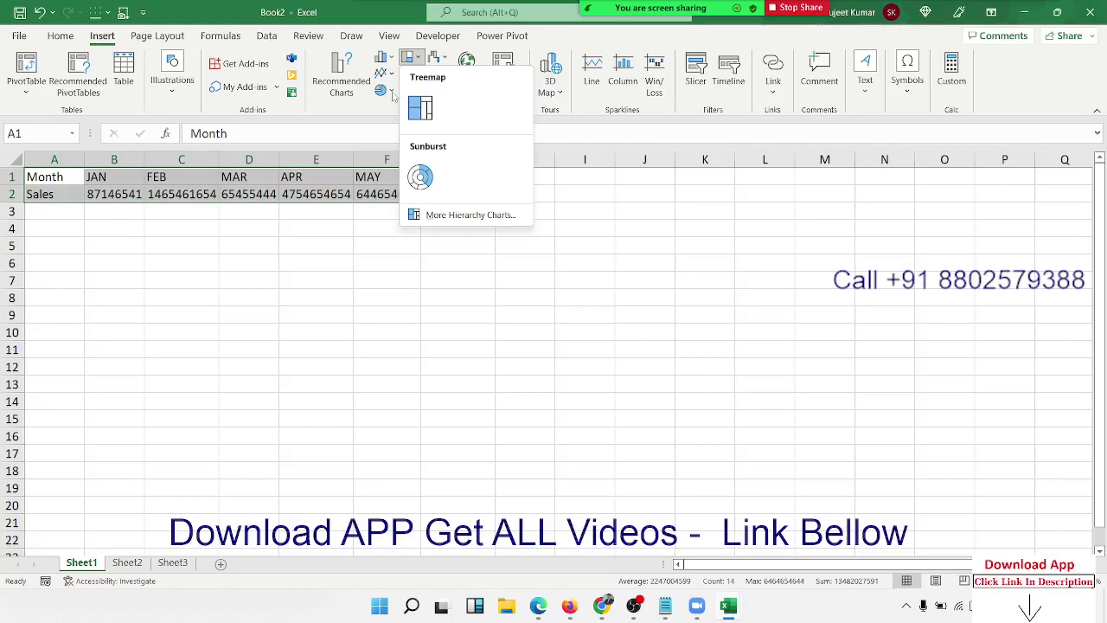
{"action": "left_click", "coordinate": [393, 92]}
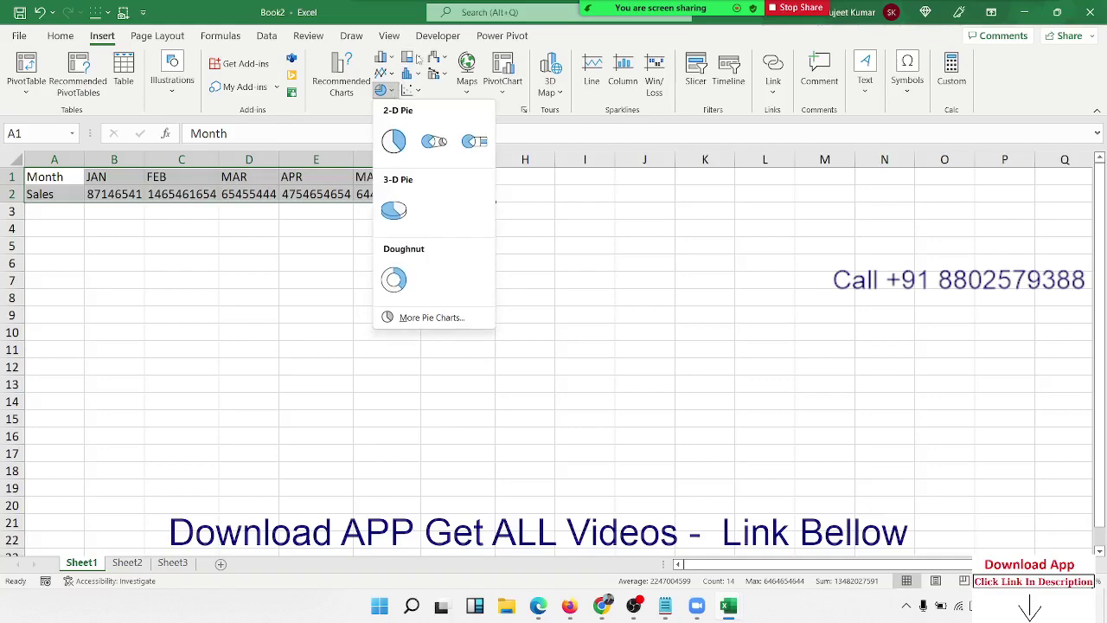
{"action": "left_click", "coordinate": [417, 59]}
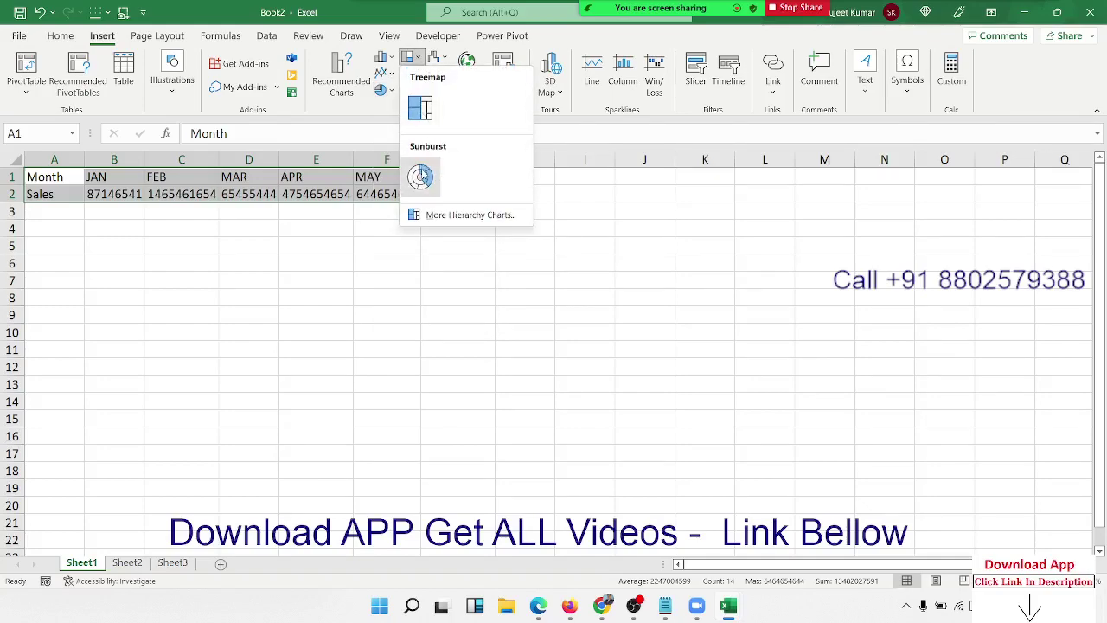
{"action": "left_click", "coordinate": [349, 123]}
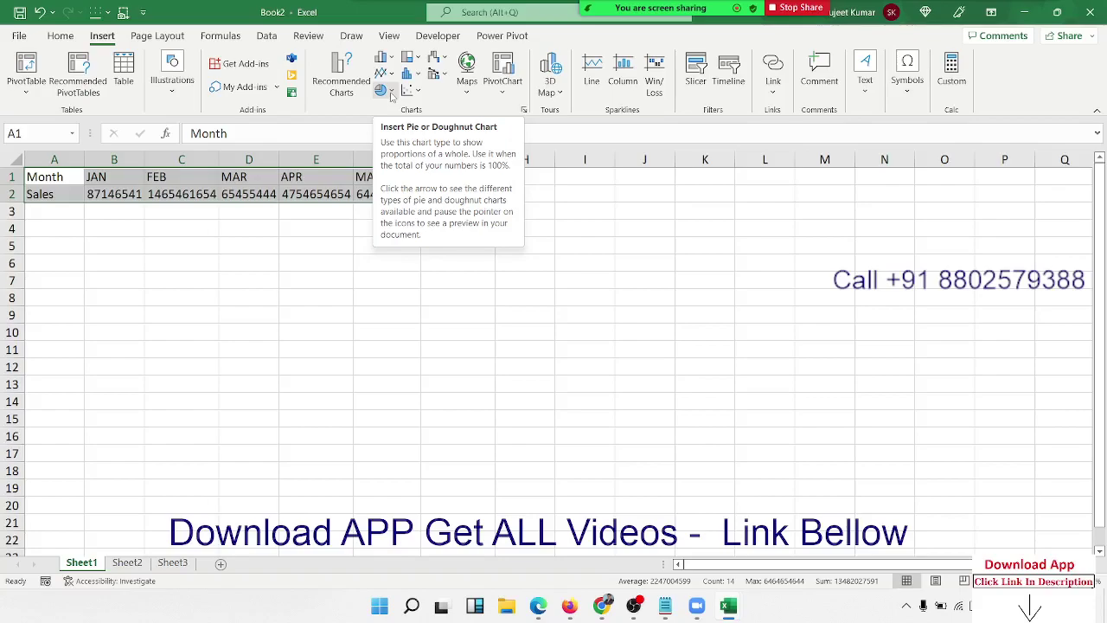
{"action": "left_click", "coordinate": [386, 58]}
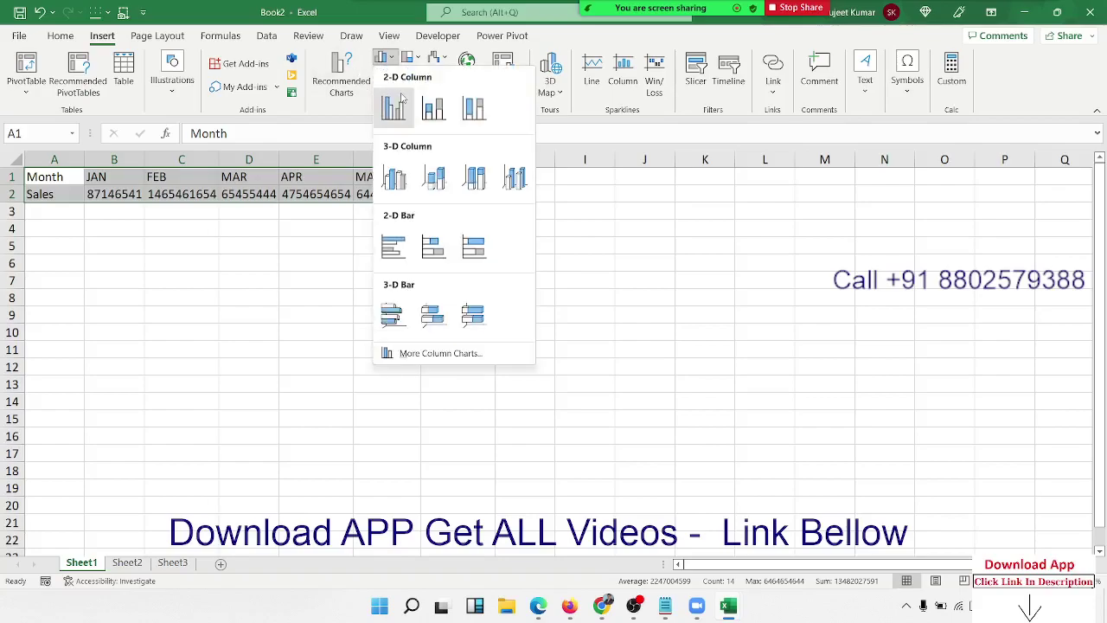
Insert a 2-D clustered column Sales chart, enlarged and placed below the data table.
{"action": "left_click", "coordinate": [401, 98]}
{"action": "mouse_move", "coordinate": [446, 246]}
{"action": "left_mouse_down"}
{"action": "mouse_move", "coordinate": [290, 243]}
{"action": "mouse_move", "coordinate": [235, 228]}
{"action": "left_mouse_up"}
{"action": "mouse_move", "coordinate": [519, 441]}
{"action": "left_mouse_down"}
{"action": "mouse_move", "coordinate": [602, 470]}
{"action": "mouse_move", "coordinate": [664, 476]}
{"action": "left_mouse_up"}
{"action": "left_click_drag", "start_coordinate": [499, 248], "coordinate": [410, 215]}
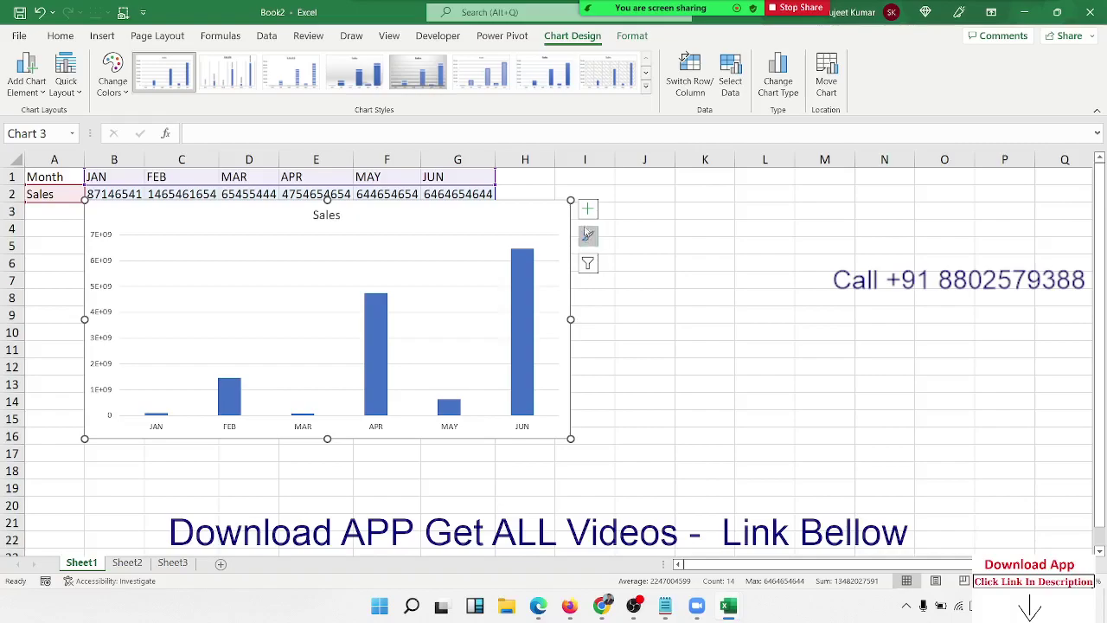
{"action": "left_click", "coordinate": [587, 212]}
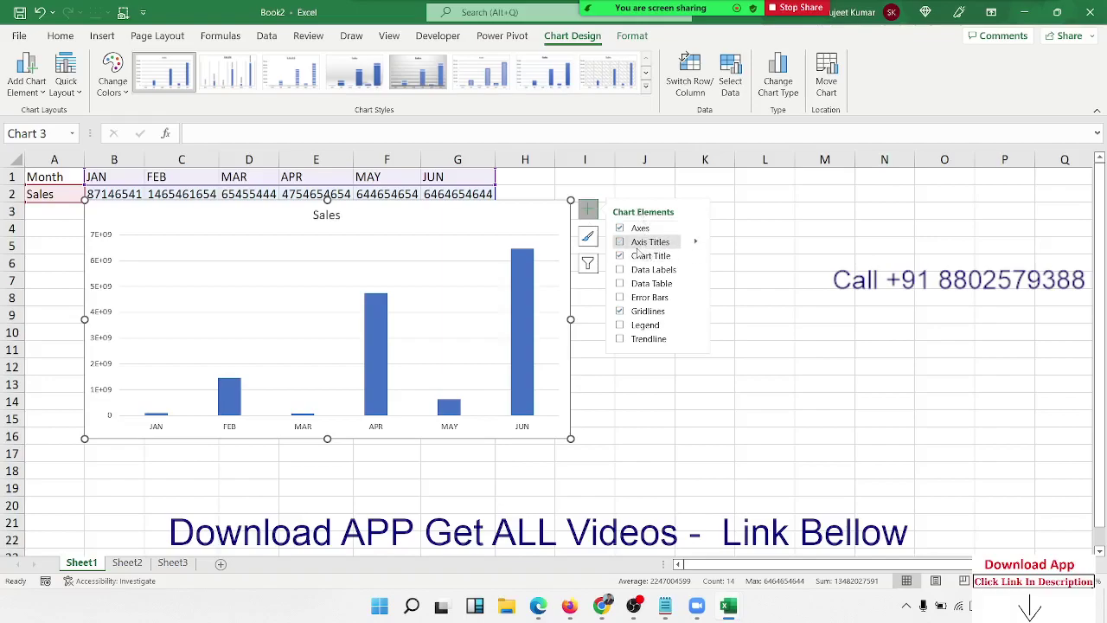
Try axis titles, data labels, a data table and error bars on the chart, removing each again.
{"action": "left_click", "coordinate": [622, 243]}
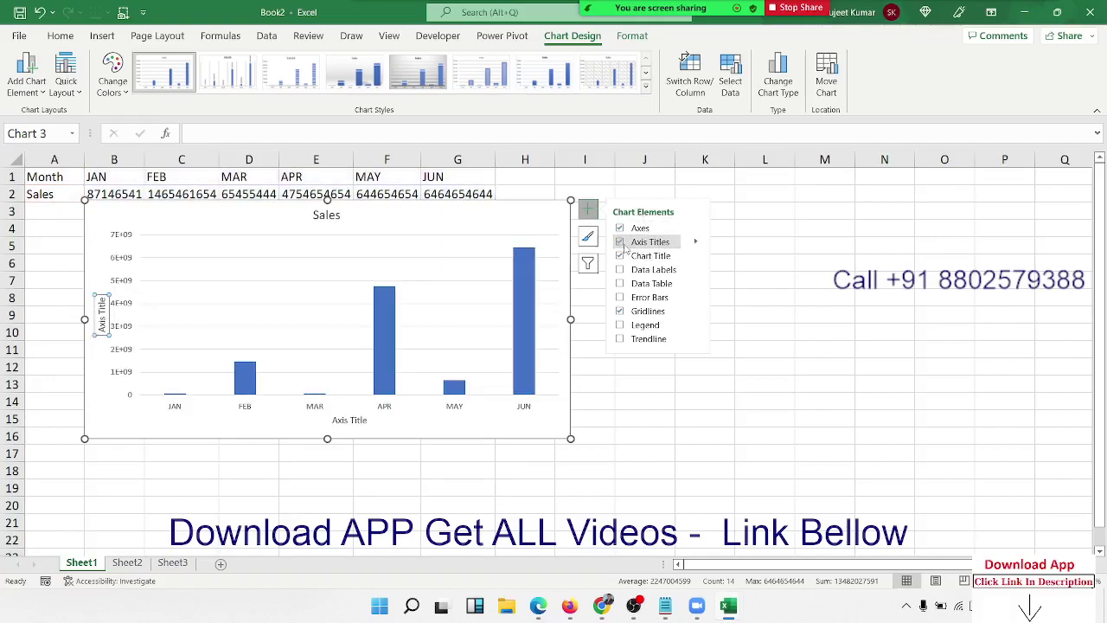
{"action": "left_click", "coordinate": [619, 242]}
{"action": "left_click", "coordinate": [619, 269]}
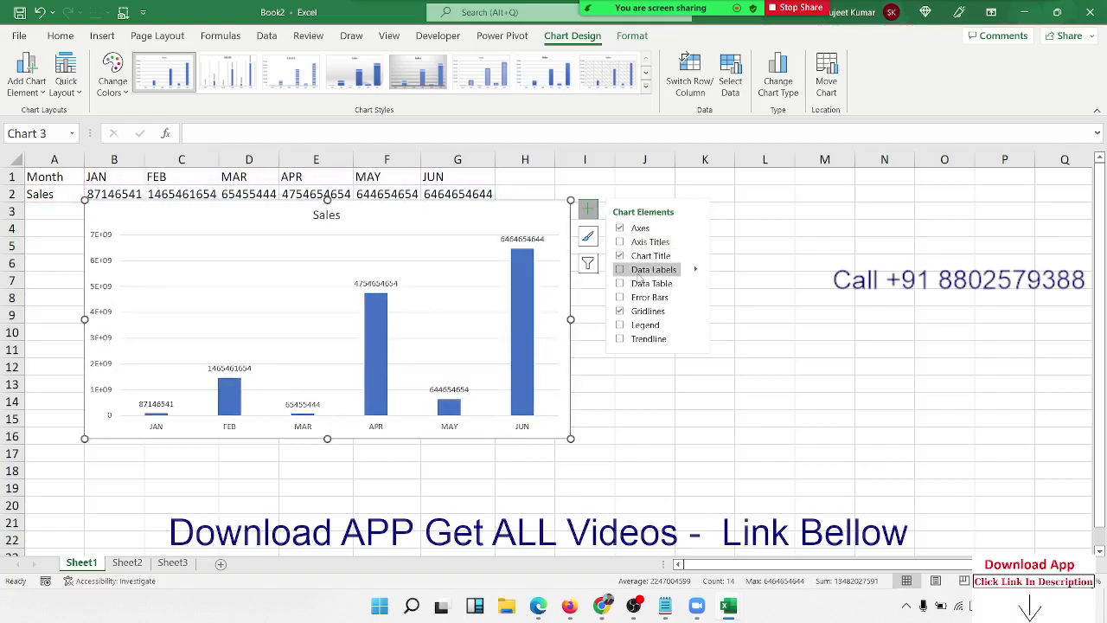
{"action": "left_click", "coordinate": [639, 271]}
{"action": "left_click", "coordinate": [644, 284]}
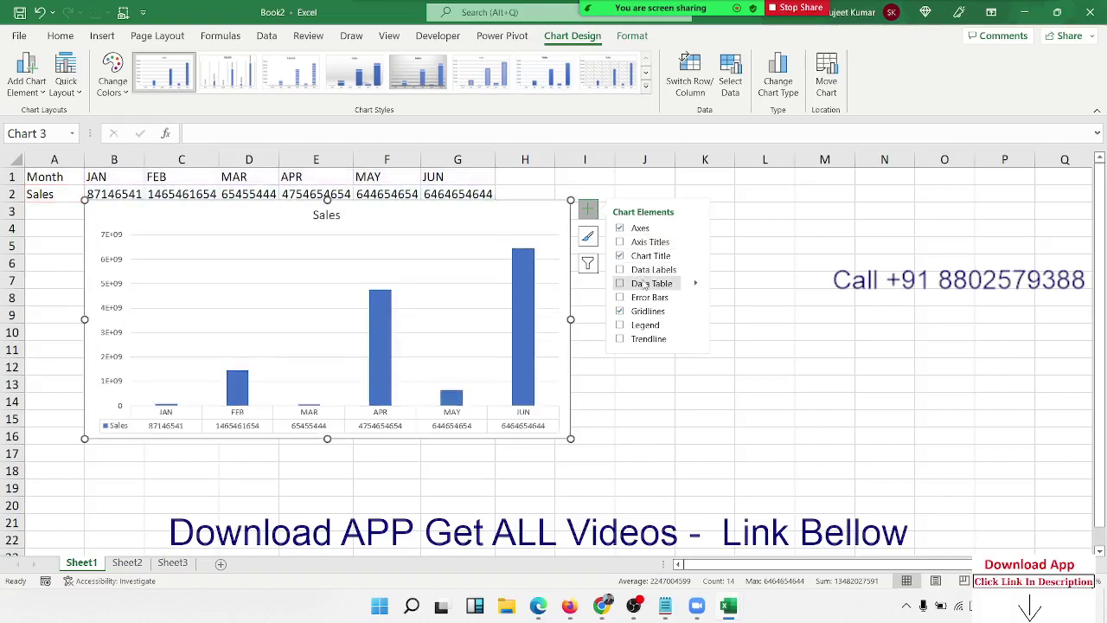
{"action": "left_click", "coordinate": [644, 284]}
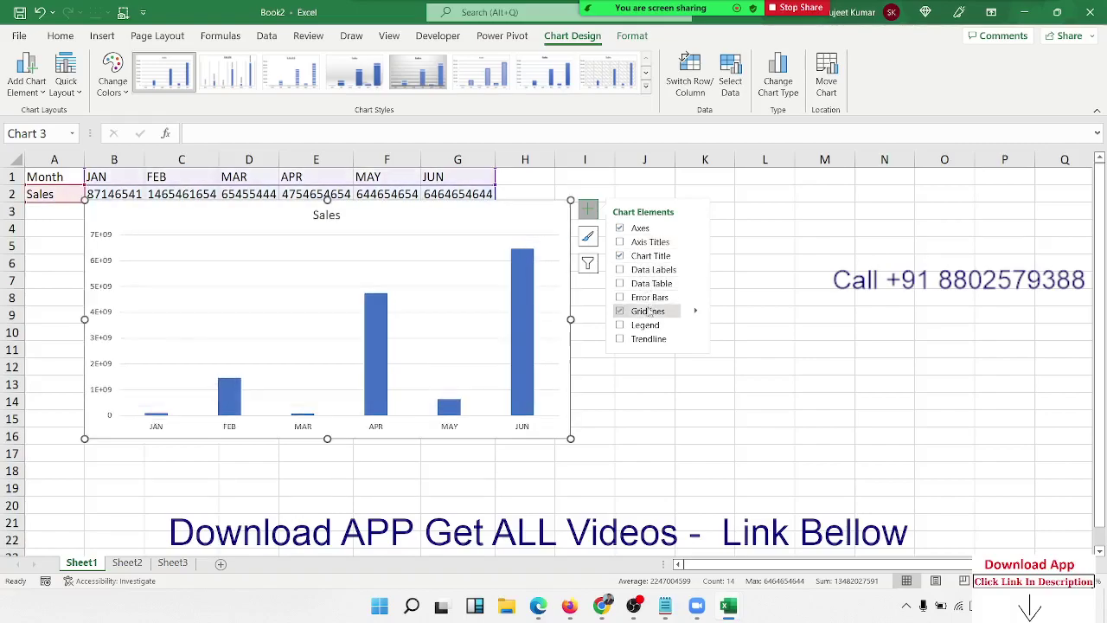
{"action": "left_click", "coordinate": [644, 298]}
{"action": "left_click", "coordinate": [645, 298]}
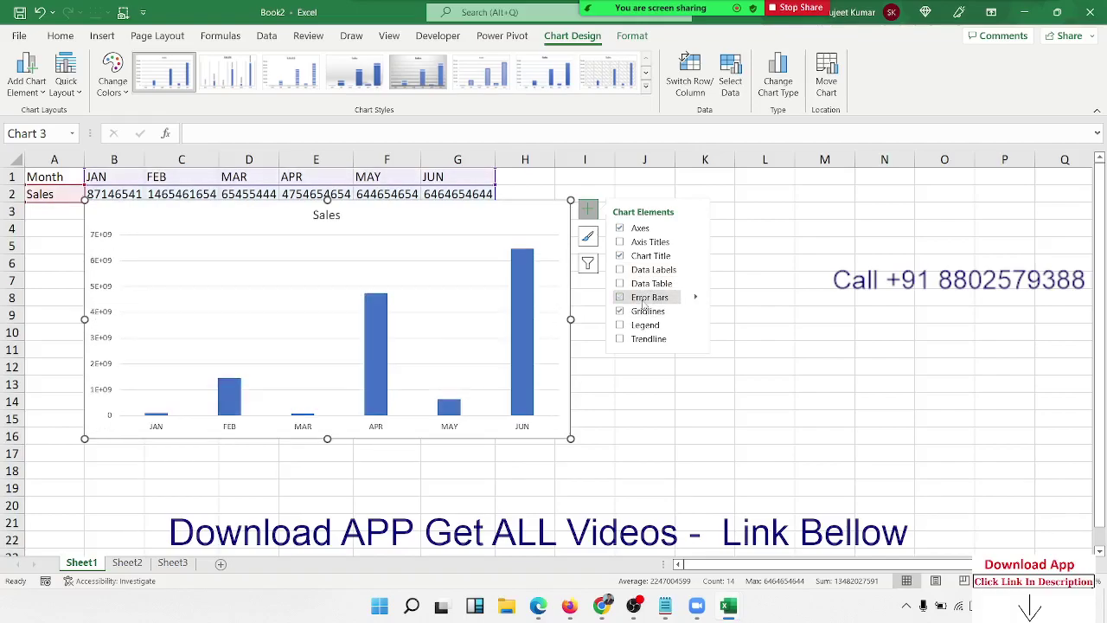
Toggle the legend, gridlines and a trendline, leaving the chart without legend or trendline.
{"action": "left_click", "coordinate": [644, 325]}
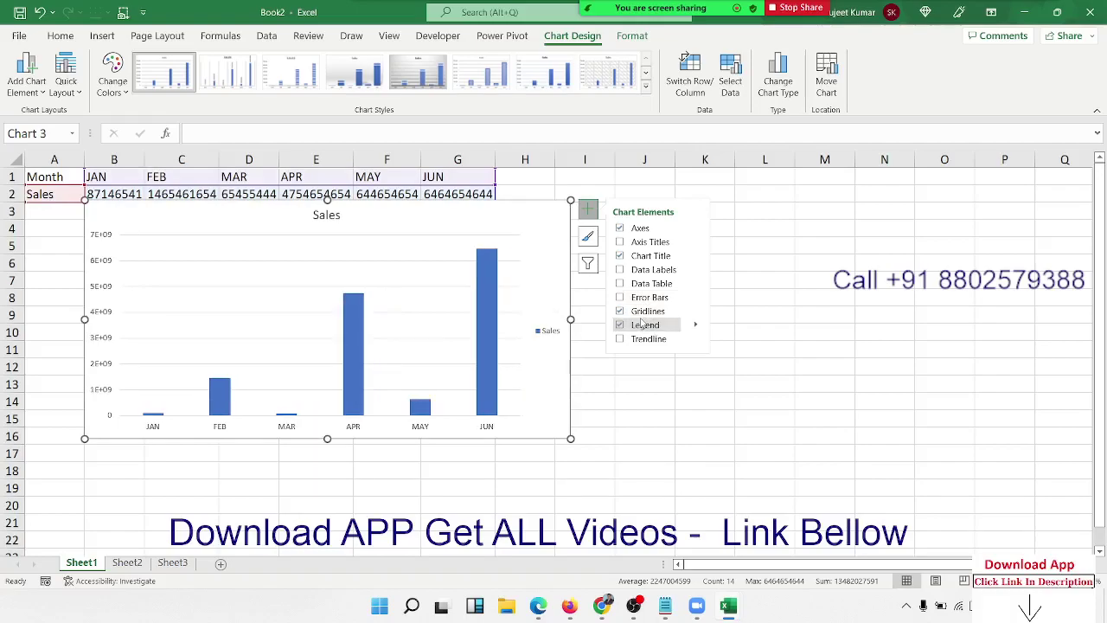
{"action": "left_click", "coordinate": [641, 313]}
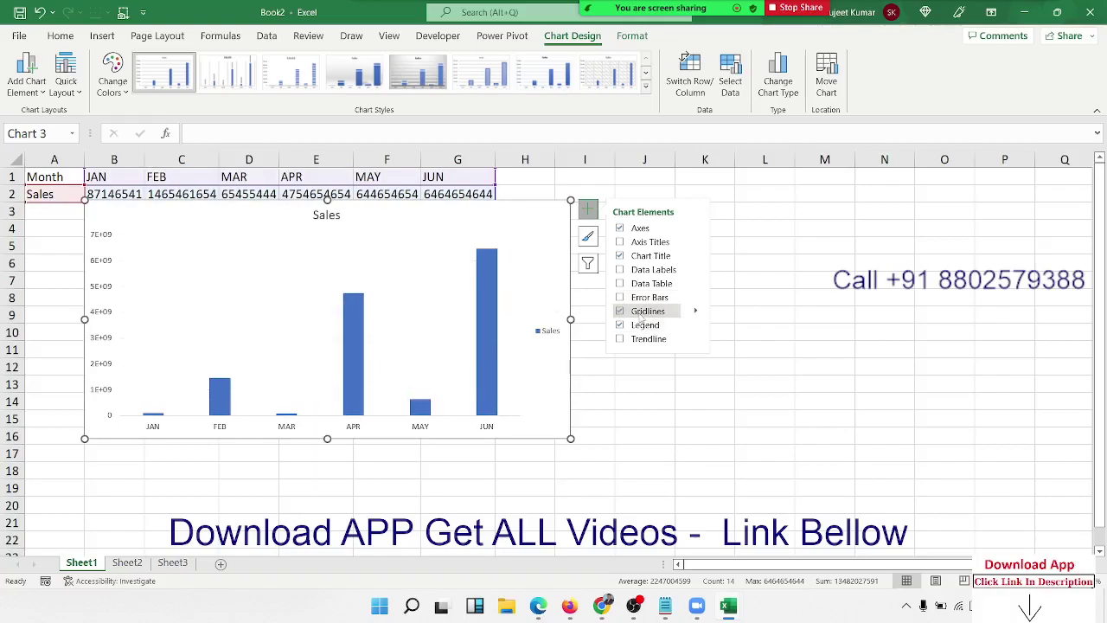
{"action": "left_click", "coordinate": [645, 325]}
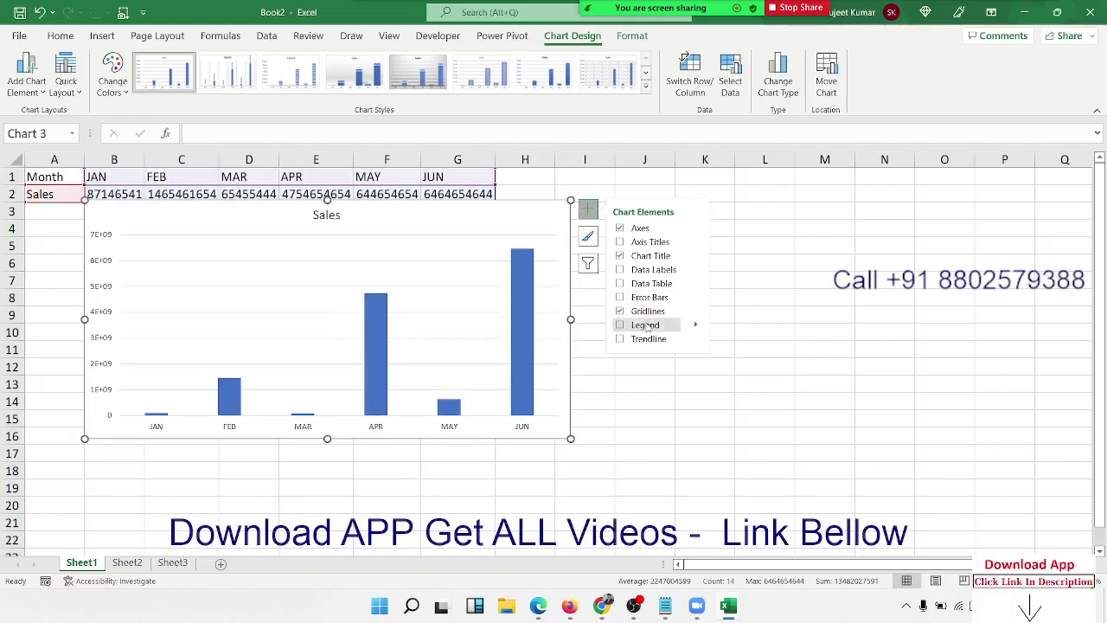
{"action": "left_click", "coordinate": [649, 340]}
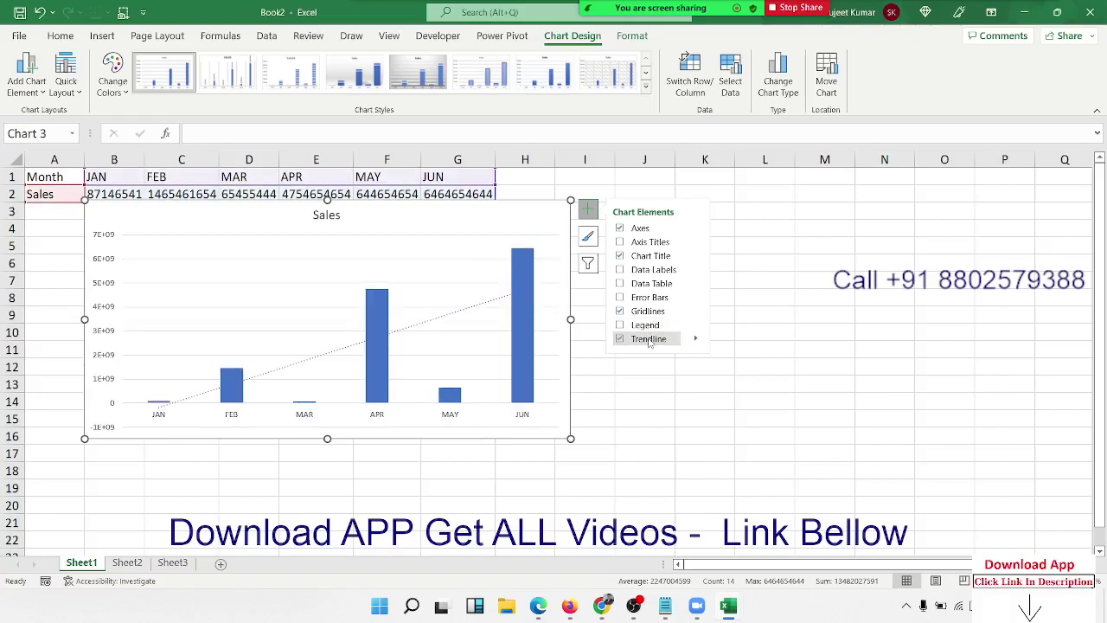
{"action": "left_click", "coordinate": [650, 339]}
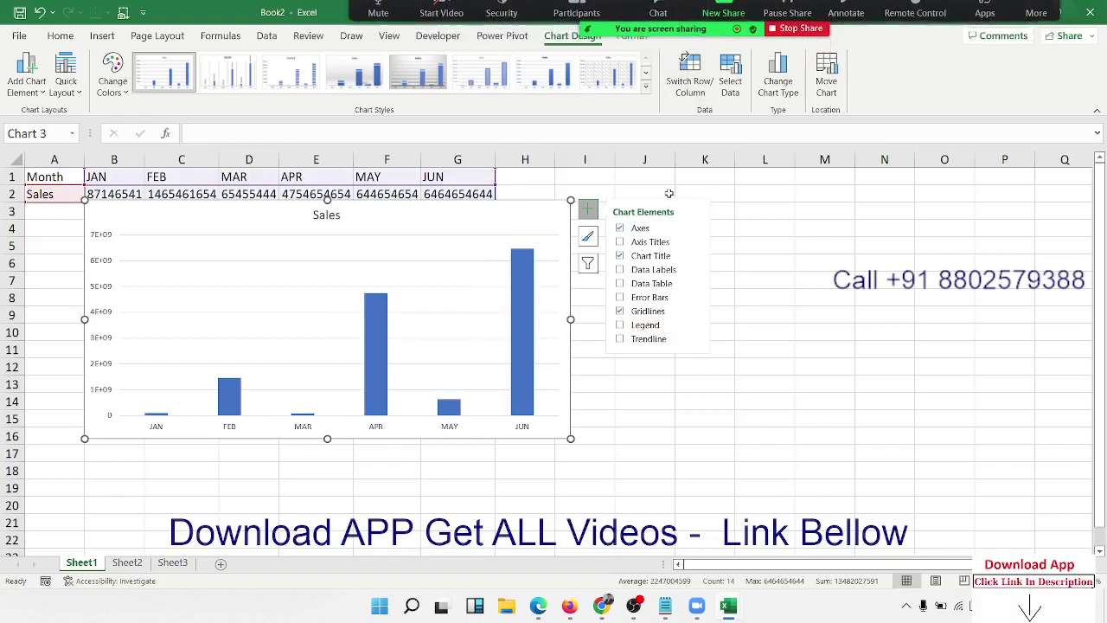
{"action": "left_click", "coordinate": [592, 236]}
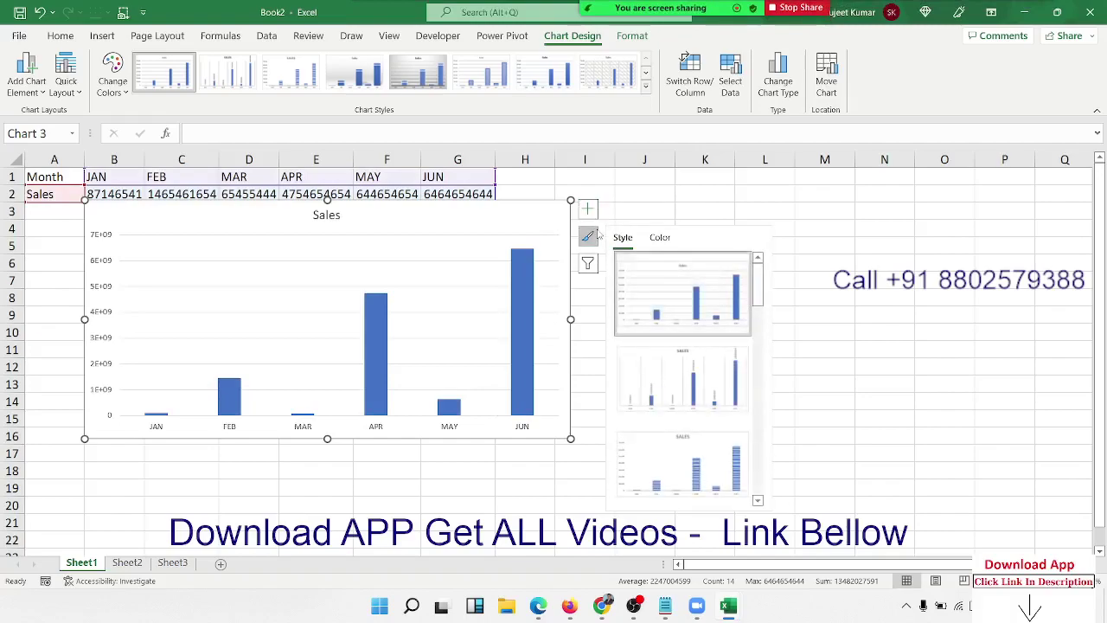
Scroll the chart Style gallery and apply the dark style with outlined blue columns.
{"action": "mouse_move", "coordinate": [757, 296]}
{"action": "left_mouse_down"}
{"action": "mouse_move", "coordinate": [766, 370]}
{"action": "mouse_move", "coordinate": [759, 290]}
{"action": "left_mouse_up"}
{"action": "left_click", "coordinate": [644, 87]}
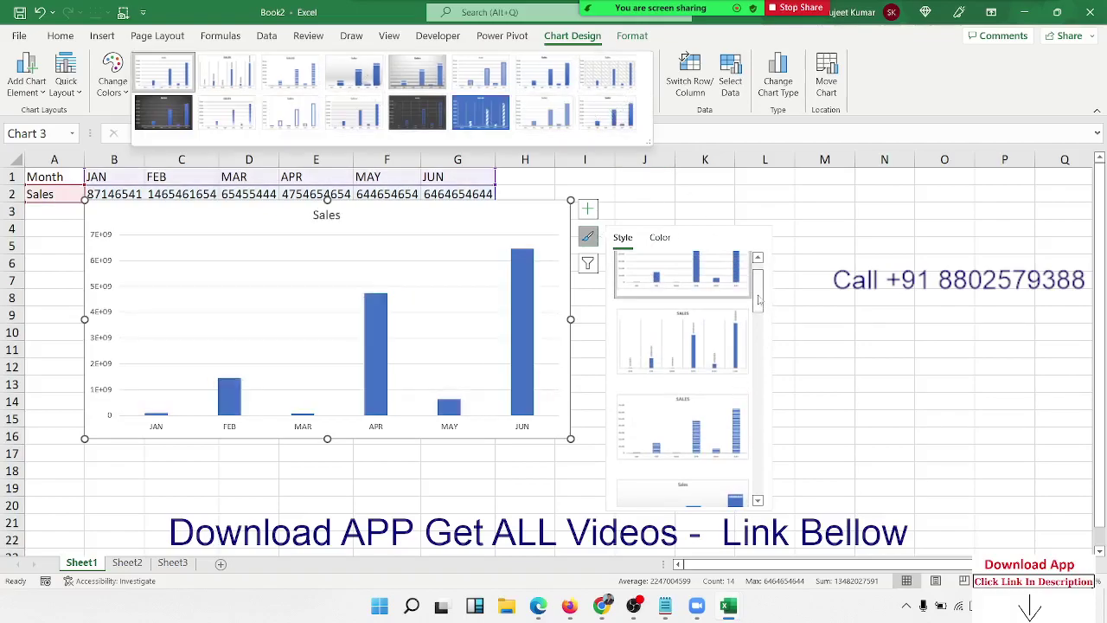
{"action": "mouse_move", "coordinate": [758, 289]}
{"action": "left_mouse_down"}
{"action": "mouse_move", "coordinate": [775, 460]}
{"action": "mouse_move", "coordinate": [758, 443]}
{"action": "left_mouse_up"}
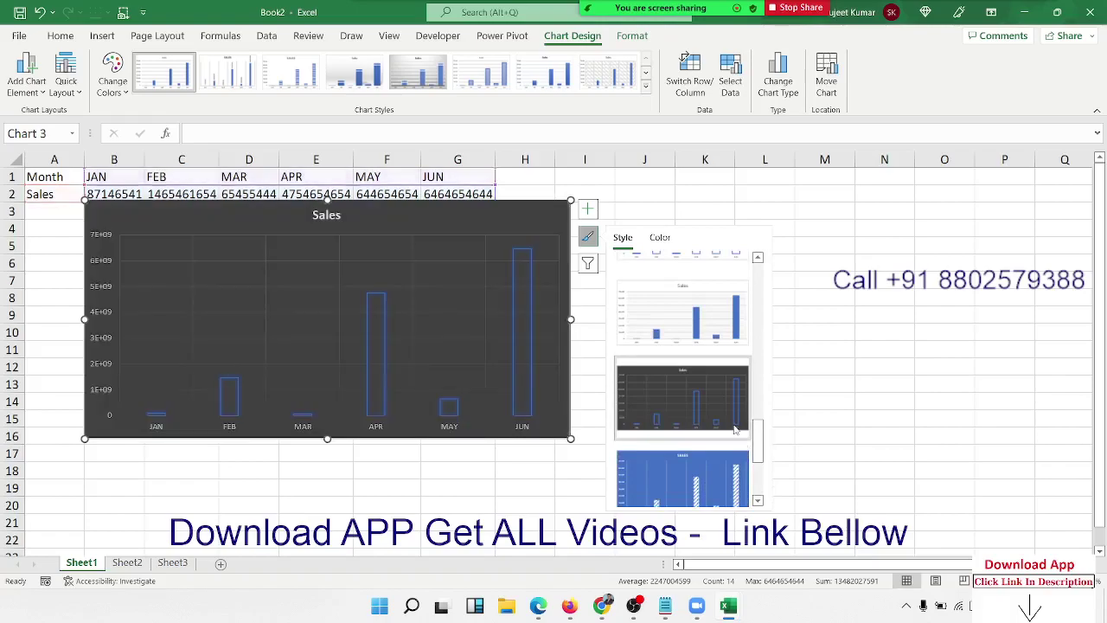
{"action": "left_click", "coordinate": [735, 428]}
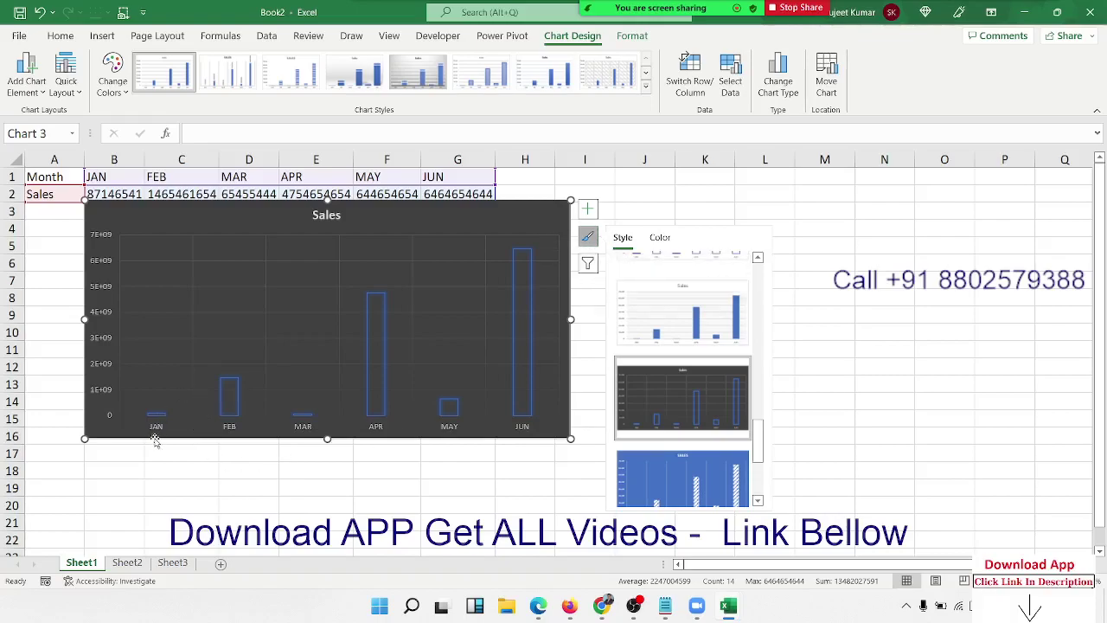
{"action": "left_click", "coordinate": [588, 265]}
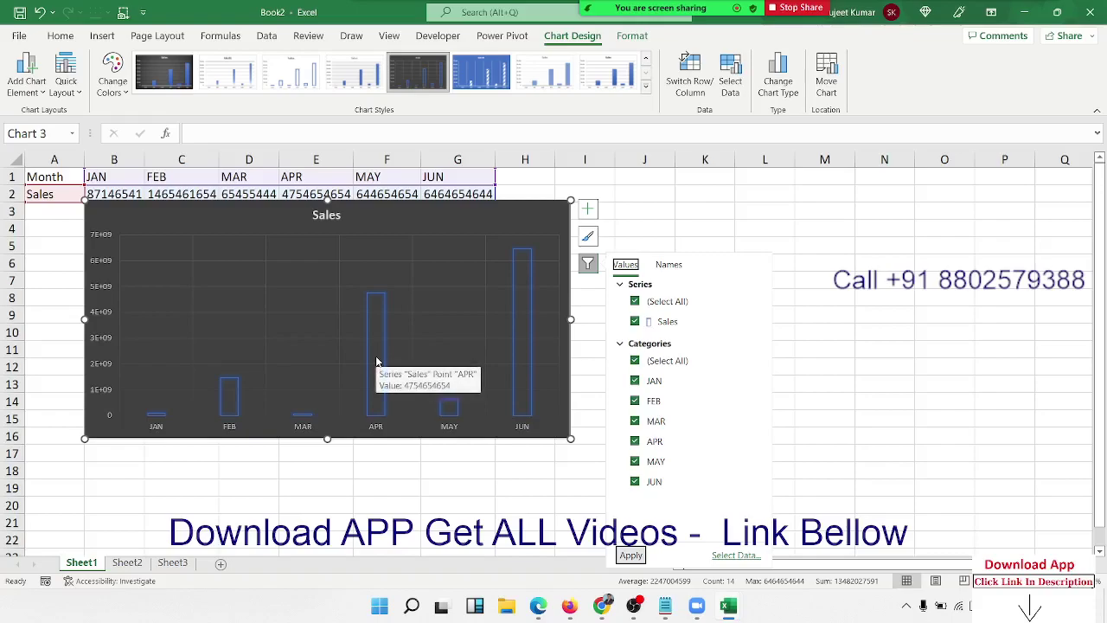
Uncheck JAN and MAR in the chart's category filter, apply it, and lower the chart slightly.
{"action": "left_click", "coordinate": [635, 380]}
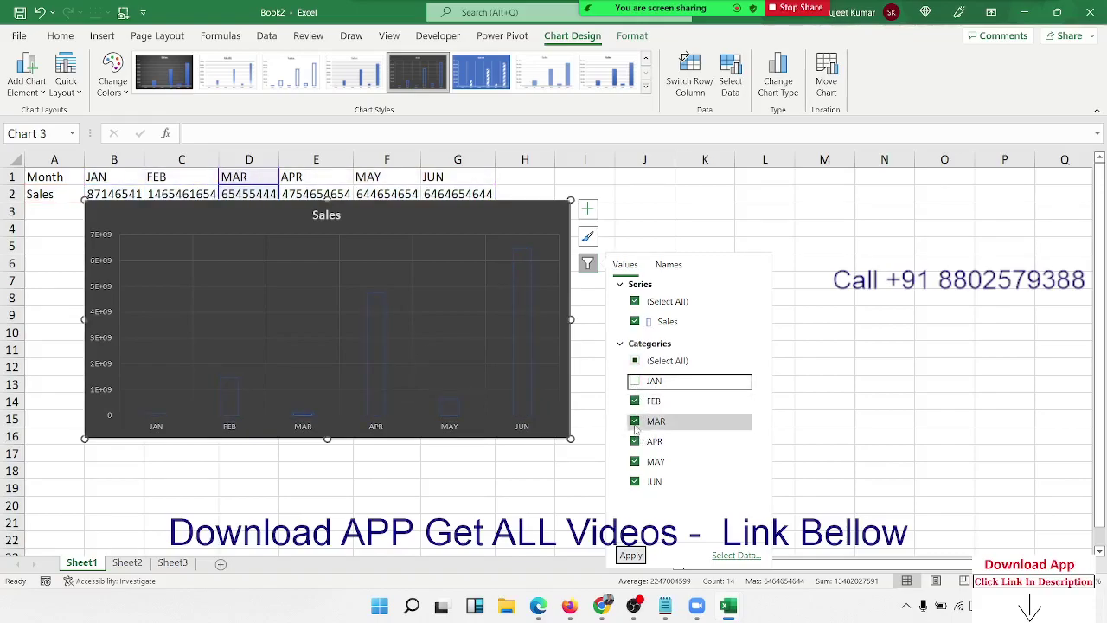
{"action": "left_click", "coordinate": [635, 421]}
{"action": "left_click", "coordinate": [633, 556]}
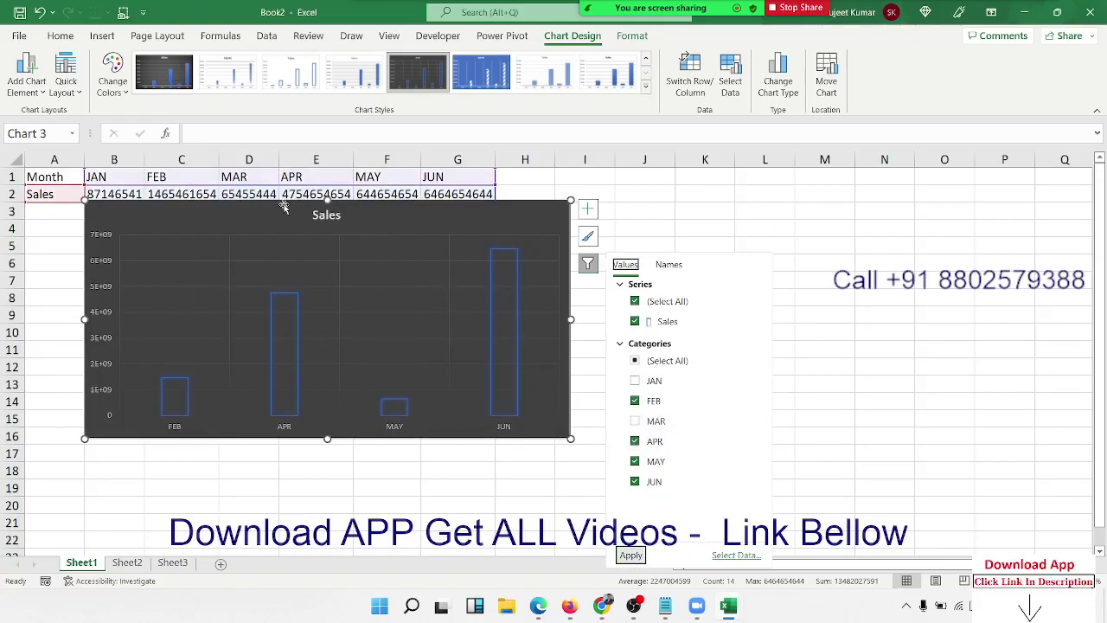
{"action": "left_click_drag", "start_coordinate": [299, 225], "coordinate": [288, 256]}
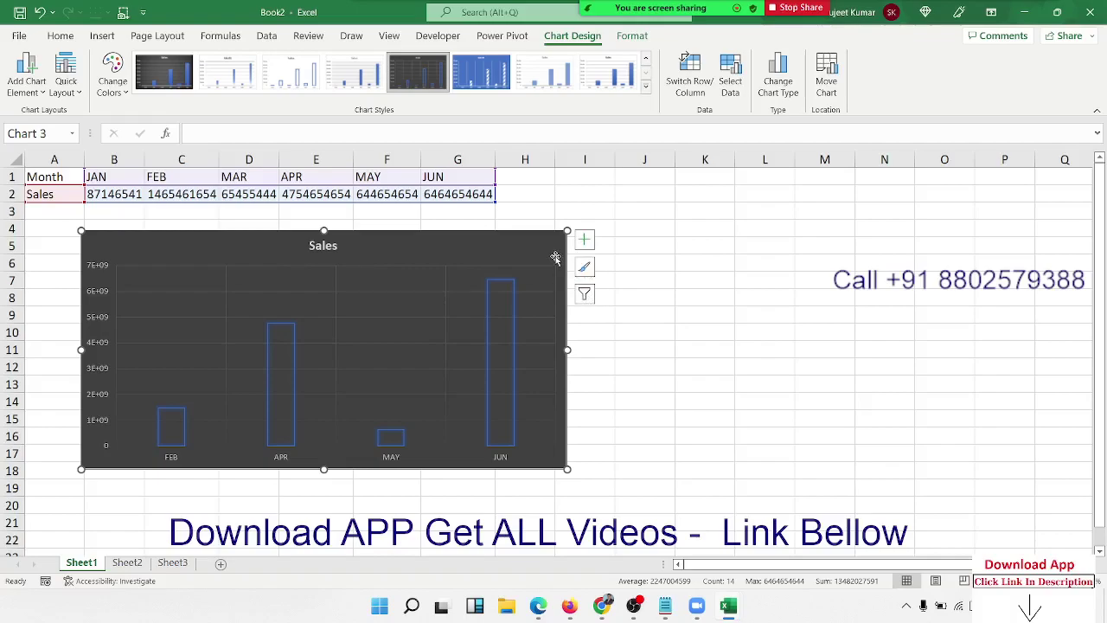
Delete the dark chart and insert a new 2-D clustered column Sales chart.
{"action": "key", "text": "Delete"}
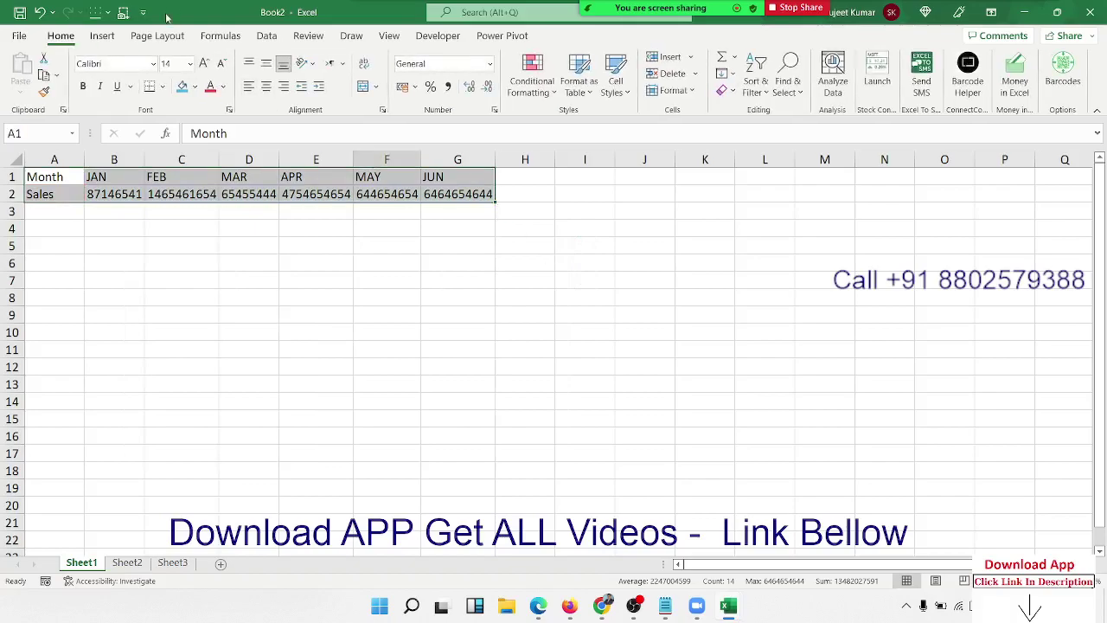
{"action": "left_click", "coordinate": [102, 36]}
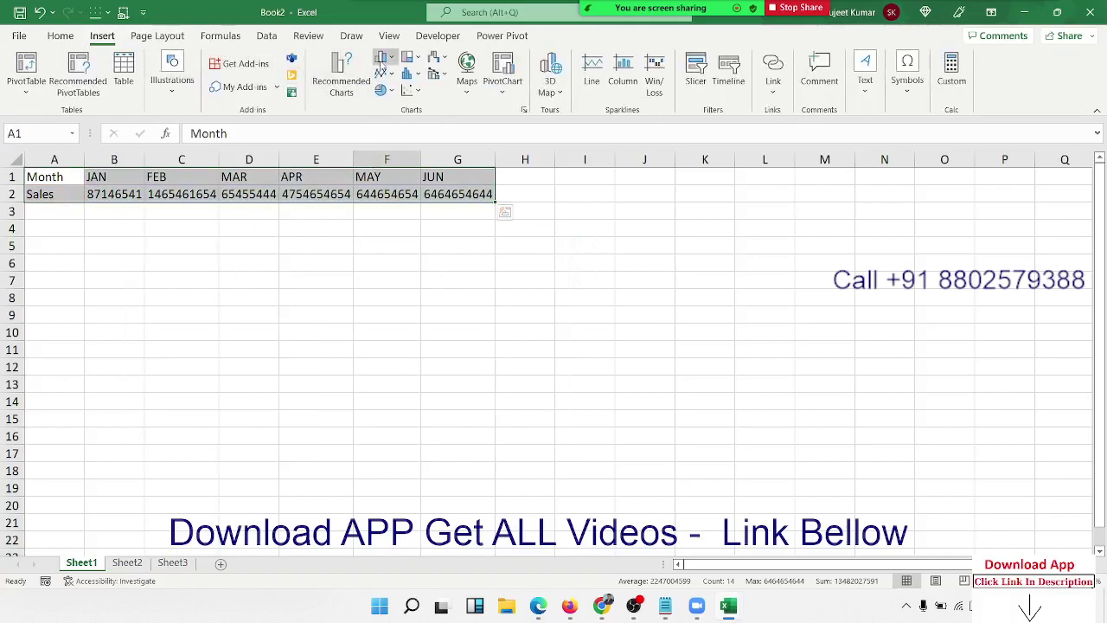
{"action": "left_click", "coordinate": [380, 57]}
{"action": "left_click", "coordinate": [395, 108]}
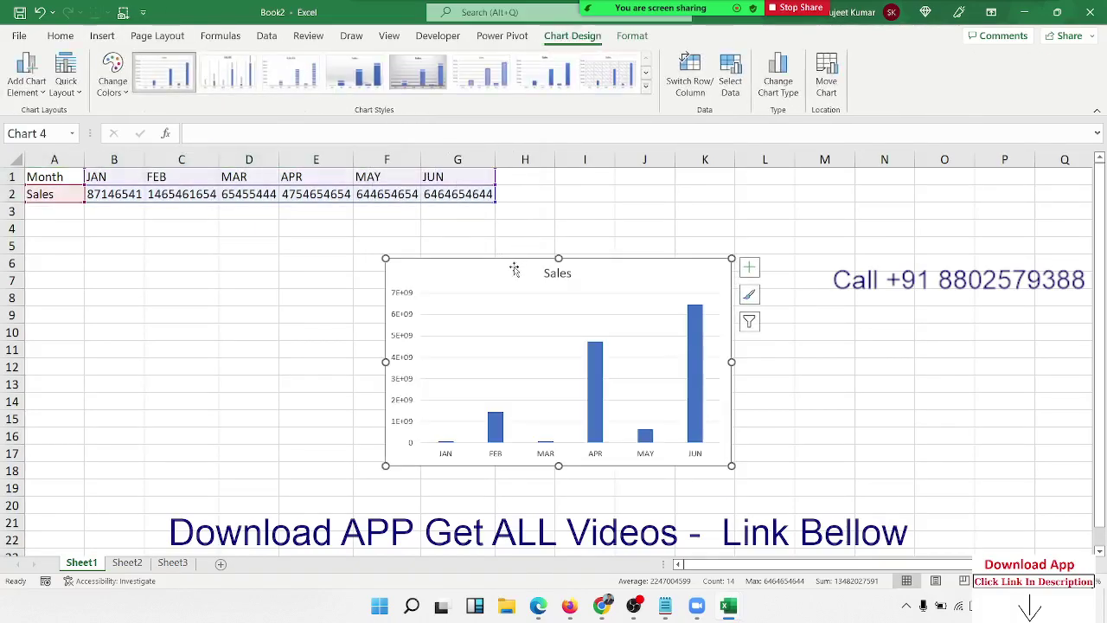
Move the new chart under the data on the left and enlarge it toward the bottom right.
{"action": "left_click_drag", "start_coordinate": [517, 267], "coordinate": [771, 260]}
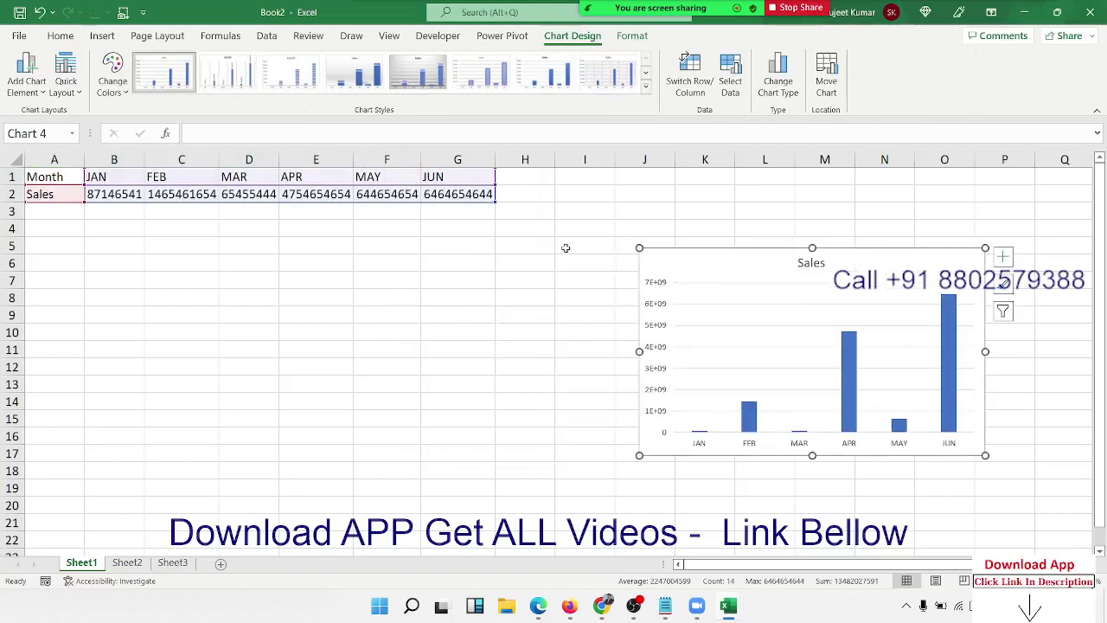
{"action": "mouse_move", "coordinate": [664, 262]}
{"action": "left_mouse_down"}
{"action": "mouse_move", "coordinate": [215, 262]}
{"action": "mouse_move", "coordinate": [111, 234]}
{"action": "left_mouse_up"}
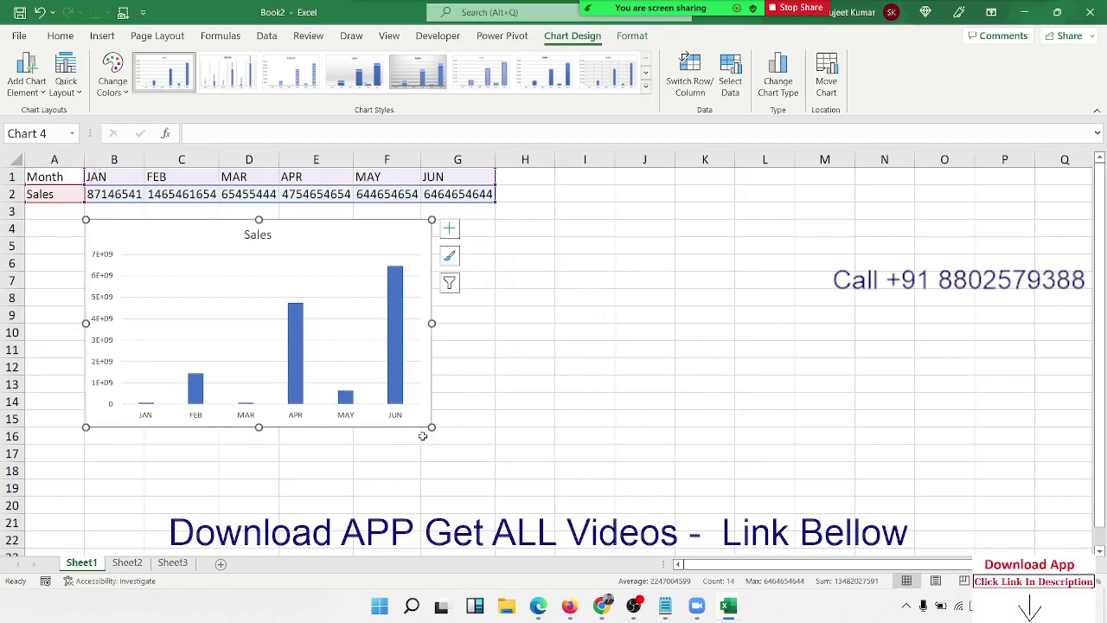
{"action": "left_click_drag", "start_coordinate": [431, 428], "coordinate": [562, 459]}
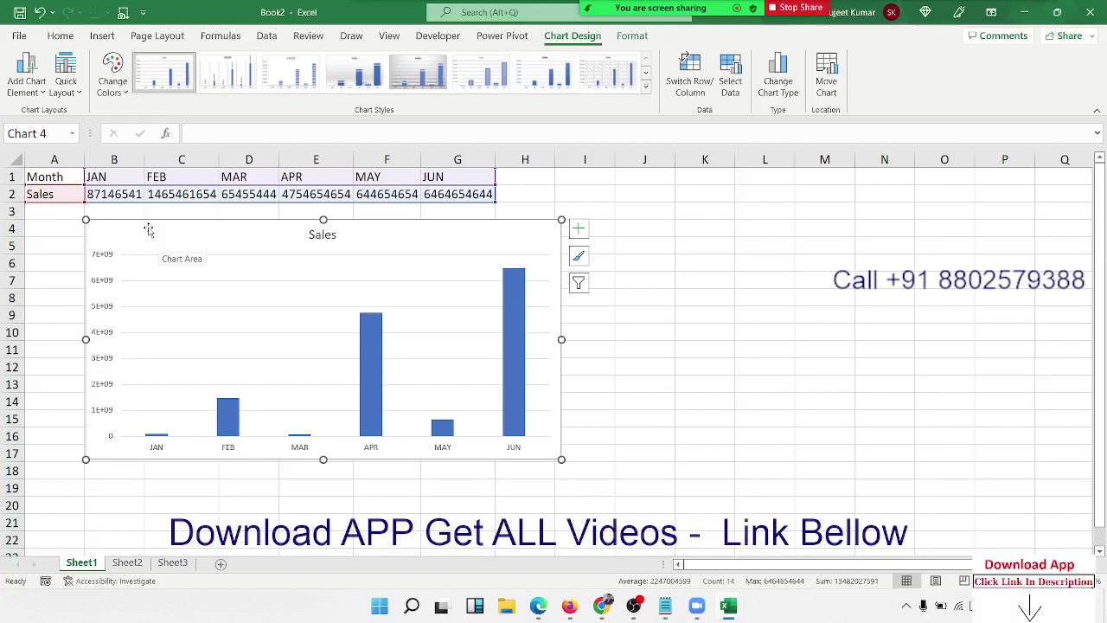
Inspect the Sales chart's plot area, title, axes and data series, then right-click the chart area.
{"action": "left_click", "coordinate": [196, 268]}
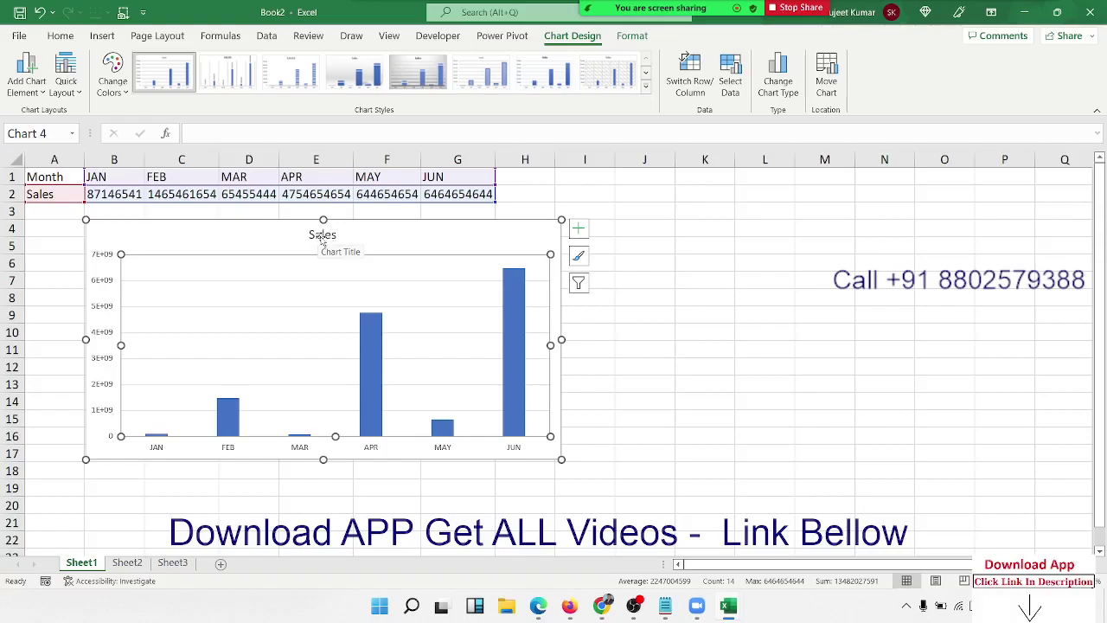
{"action": "left_click", "coordinate": [322, 240]}
{"action": "left_click", "coordinate": [390, 243]}
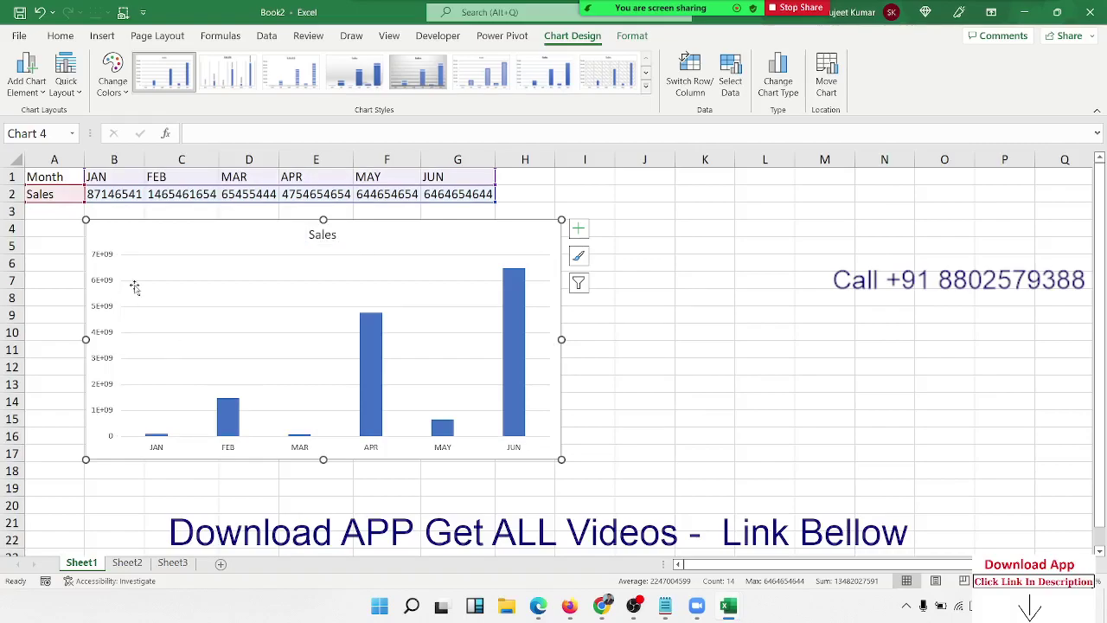
{"action": "left_click", "coordinate": [104, 260]}
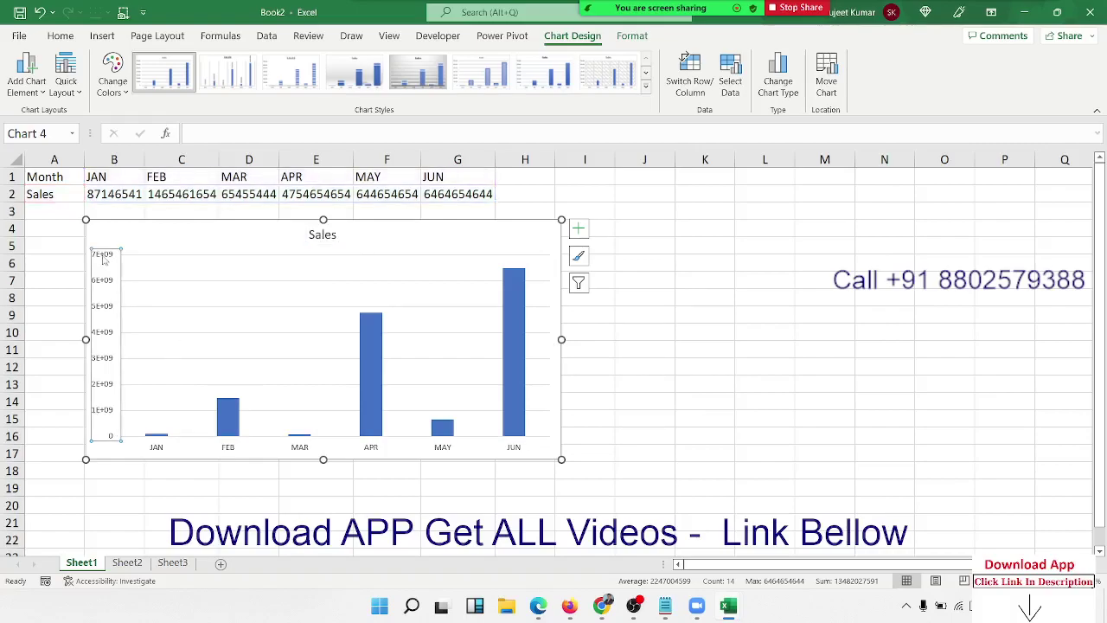
{"action": "left_click", "coordinate": [301, 449]}
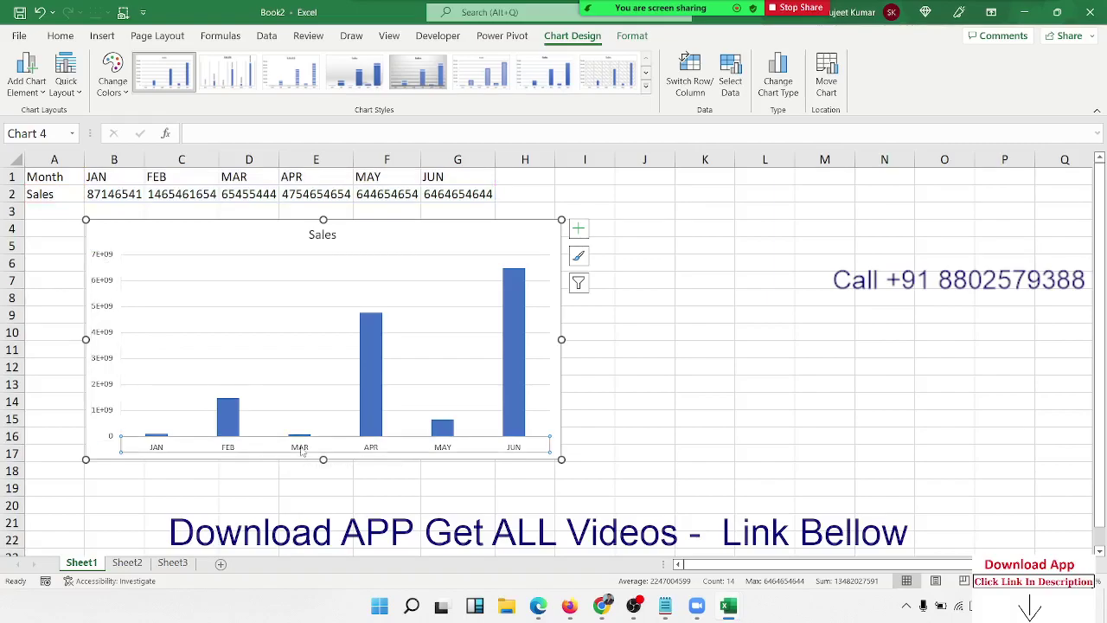
{"action": "left_click", "coordinate": [366, 372]}
{"action": "left_click", "coordinate": [446, 348]}
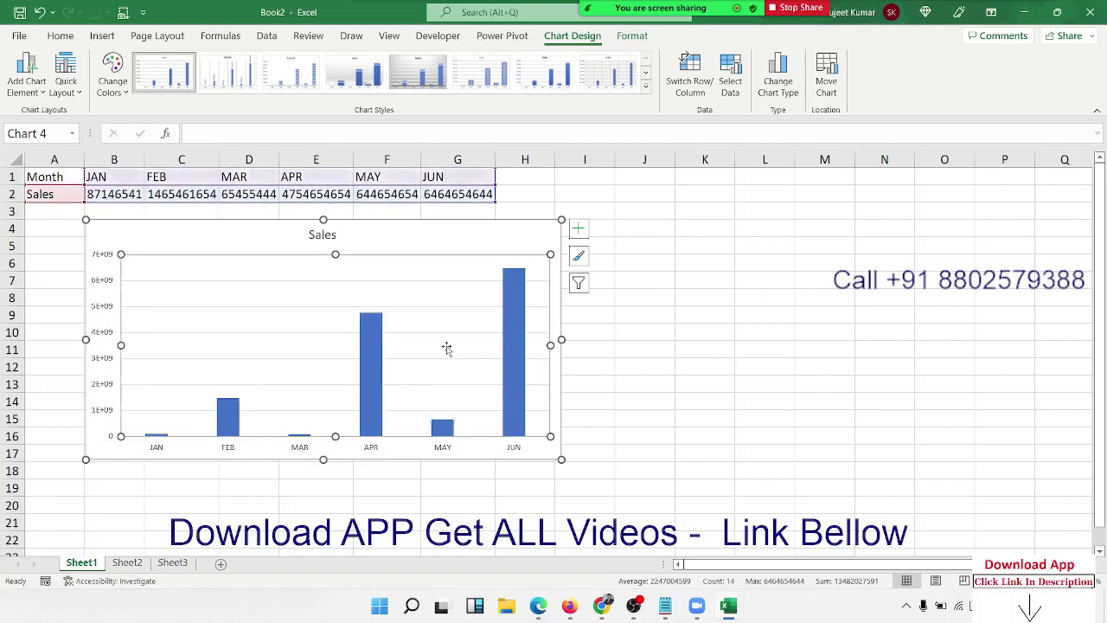
{"action": "left_click", "coordinate": [455, 235]}
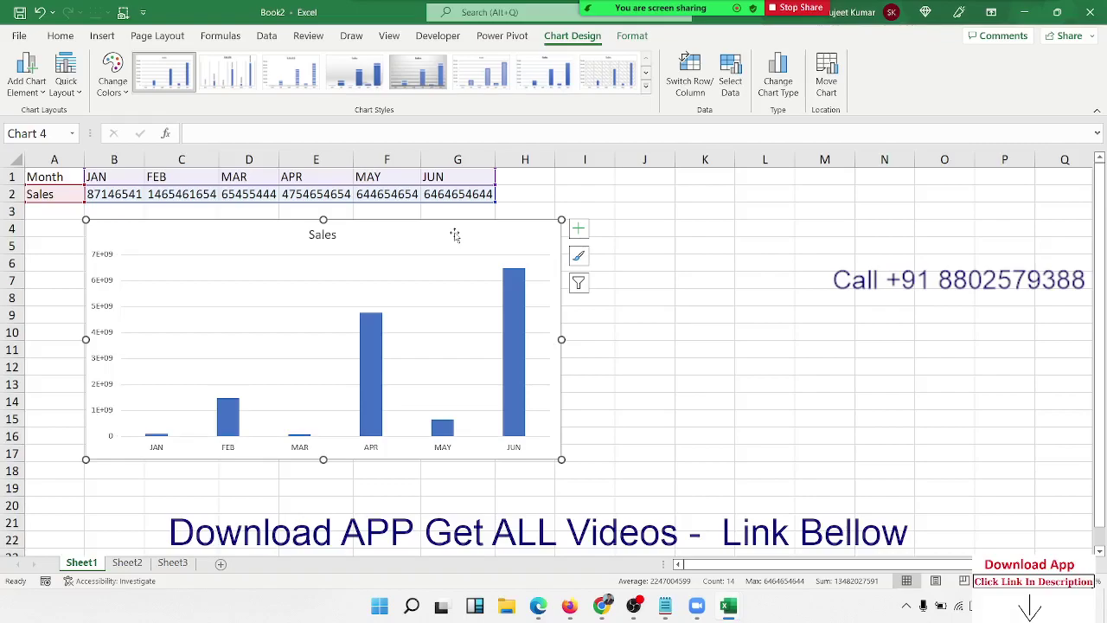
{"action": "right_click", "coordinate": [455, 236]}
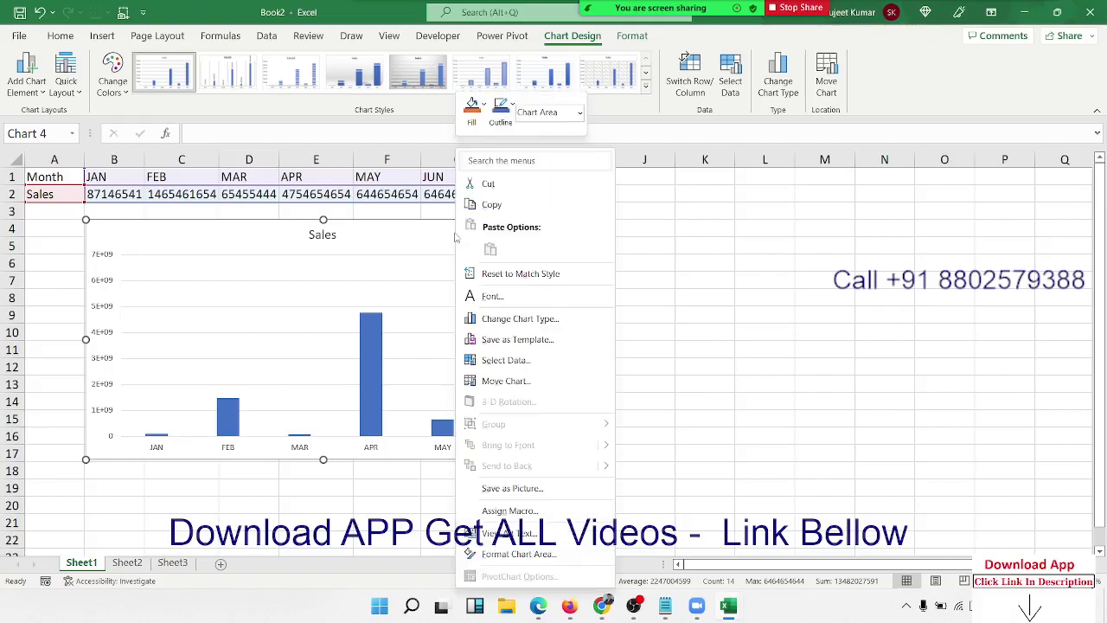
{"action": "left_click", "coordinate": [508, 558]}
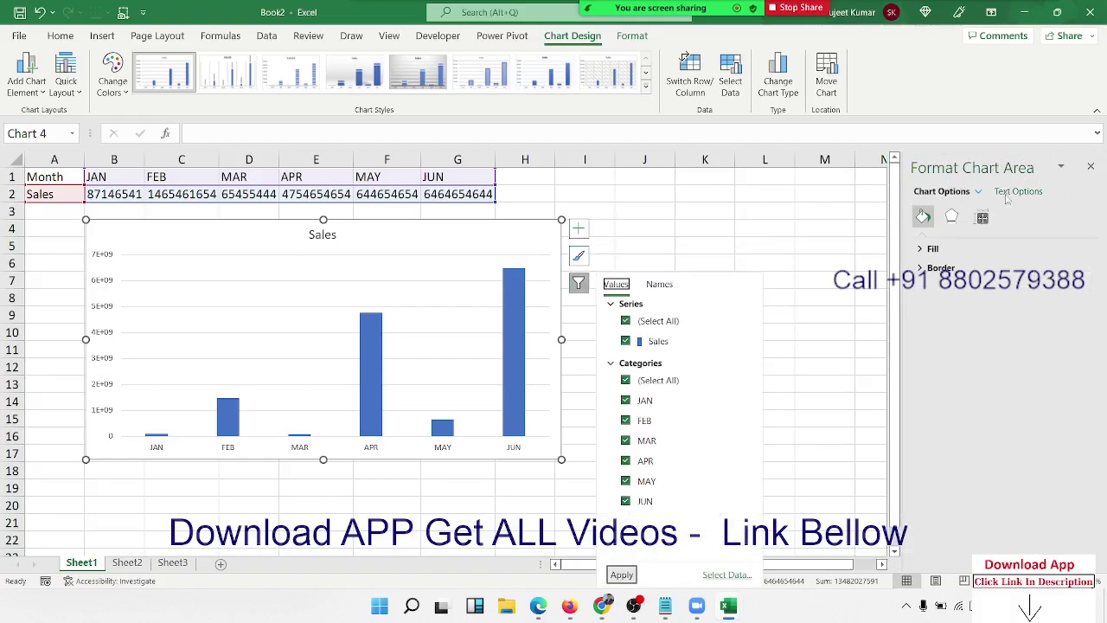
{"action": "left_click", "coordinate": [522, 243]}
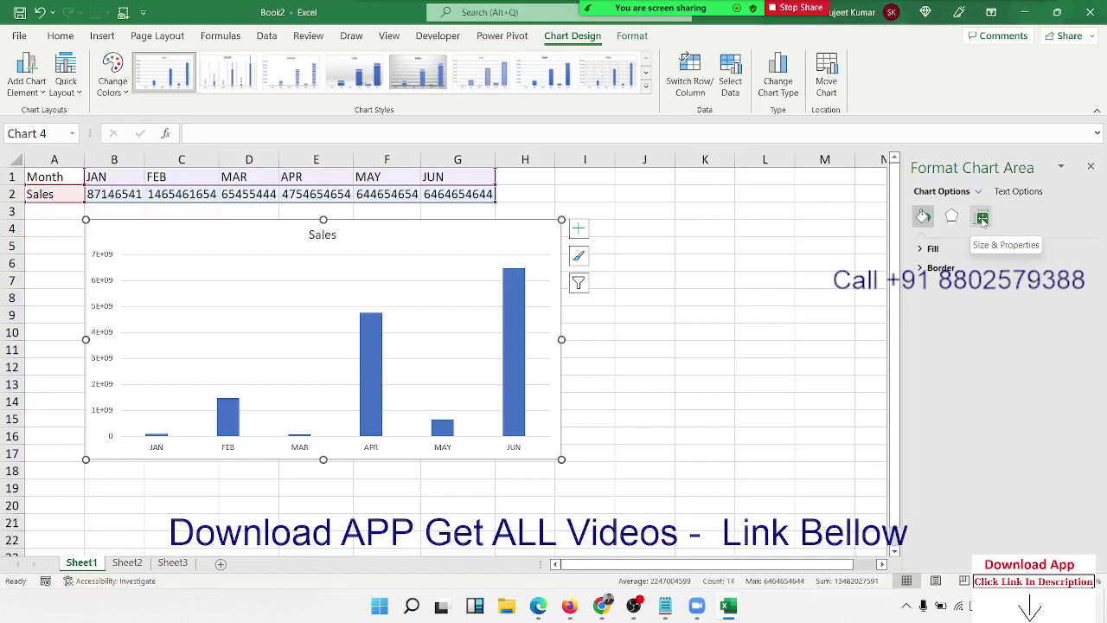
{"action": "left_click", "coordinate": [982, 218]}
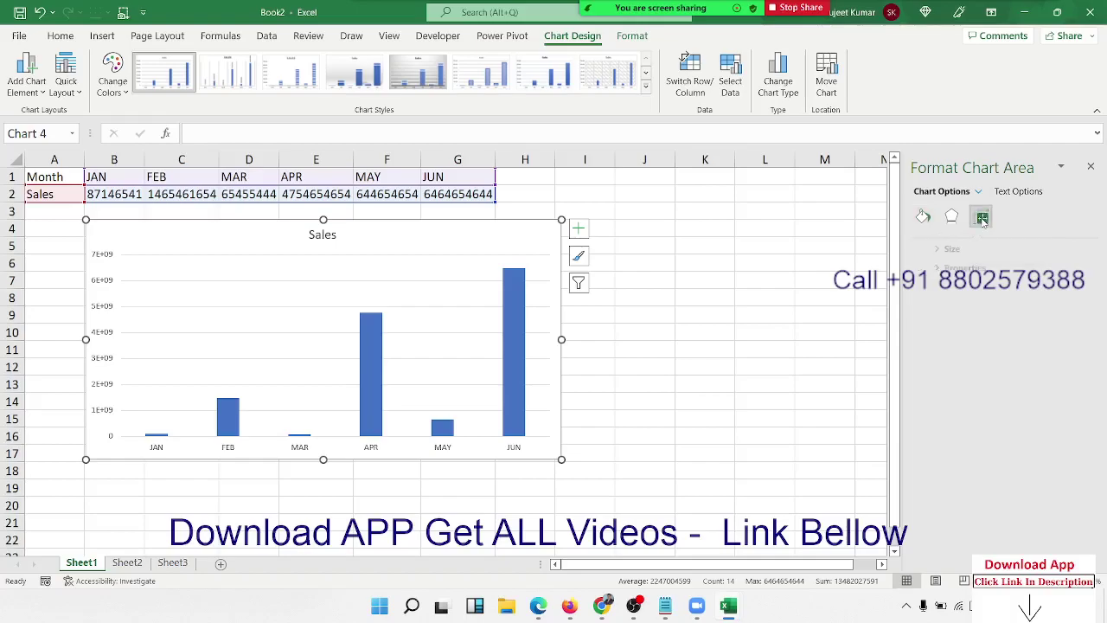
{"action": "left_click", "coordinate": [934, 249]}
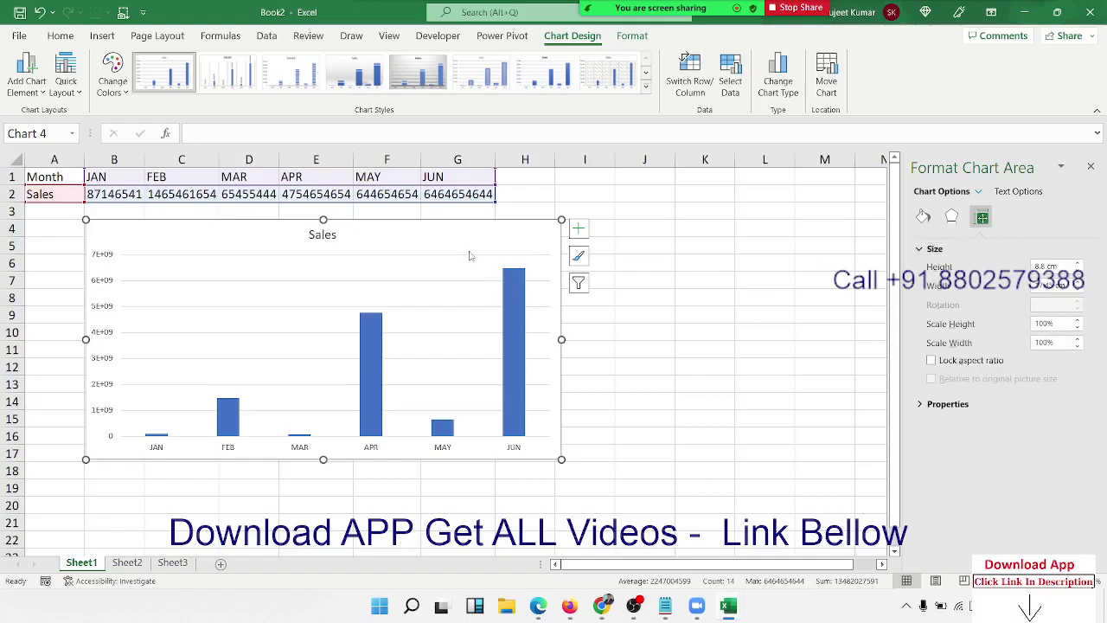
{"action": "left_click", "coordinate": [949, 404]}
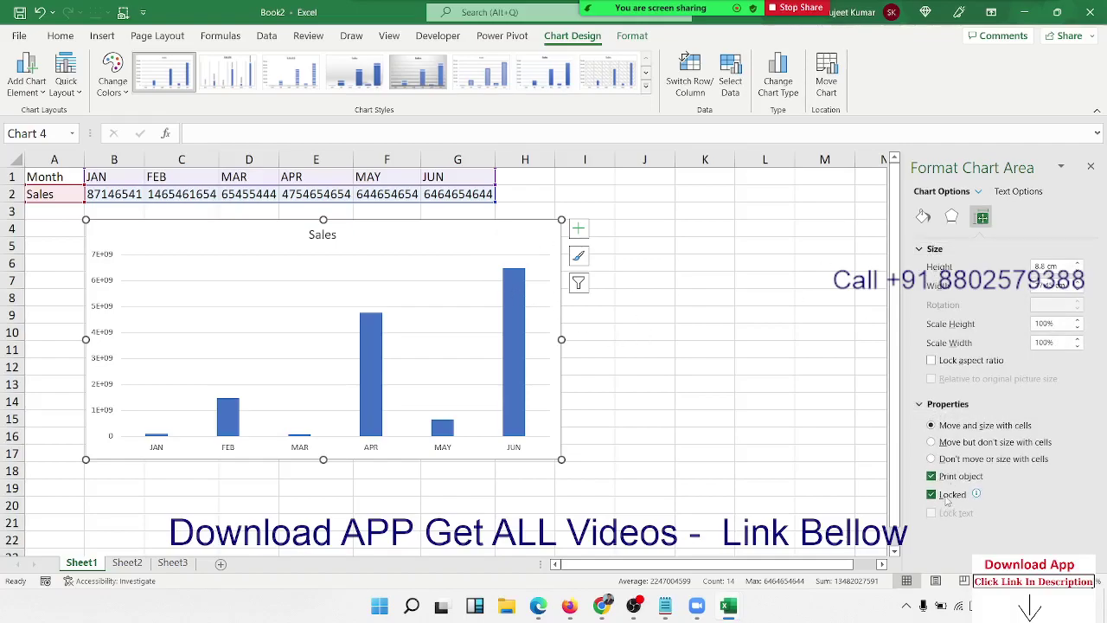
{"action": "left_click", "coordinate": [951, 216]}
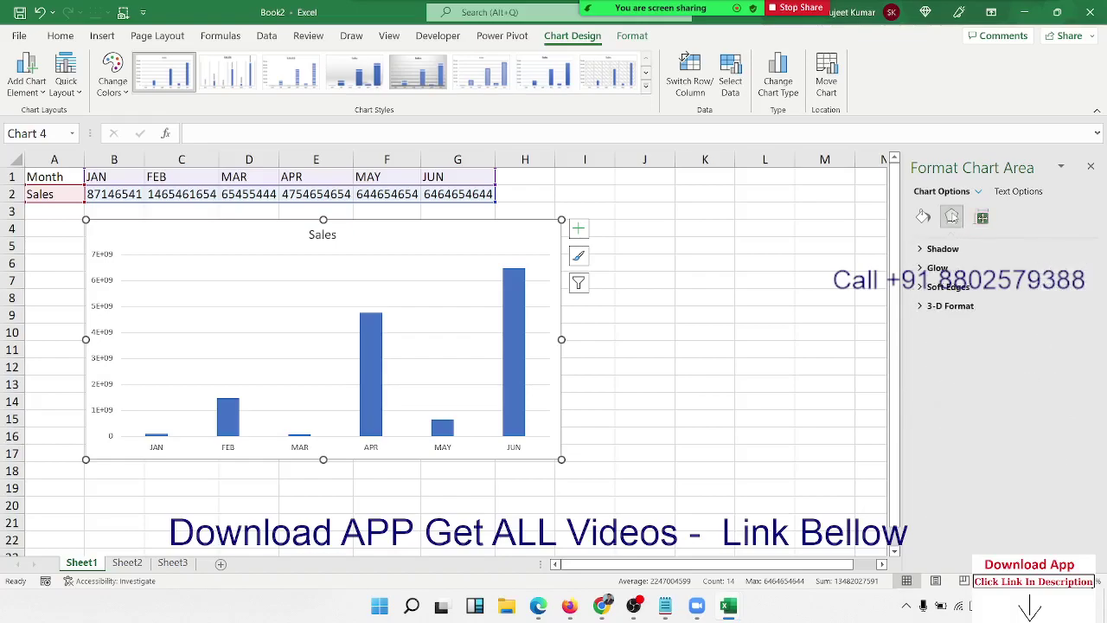
{"action": "left_click", "coordinate": [940, 251]}
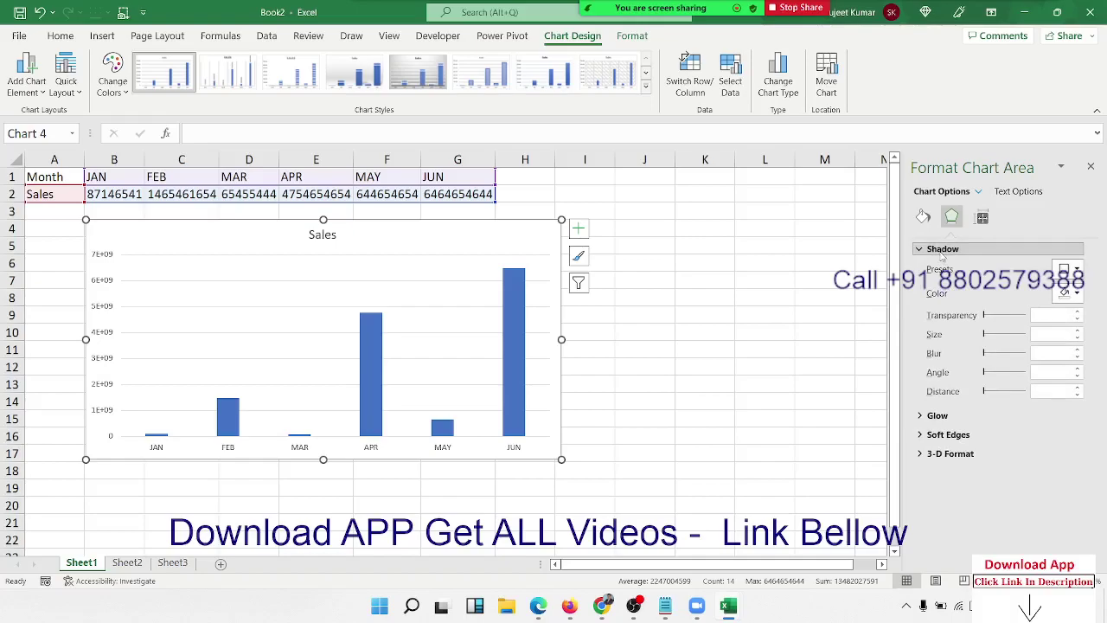
{"action": "left_click", "coordinate": [941, 251]}
{"action": "left_click", "coordinate": [939, 268]}
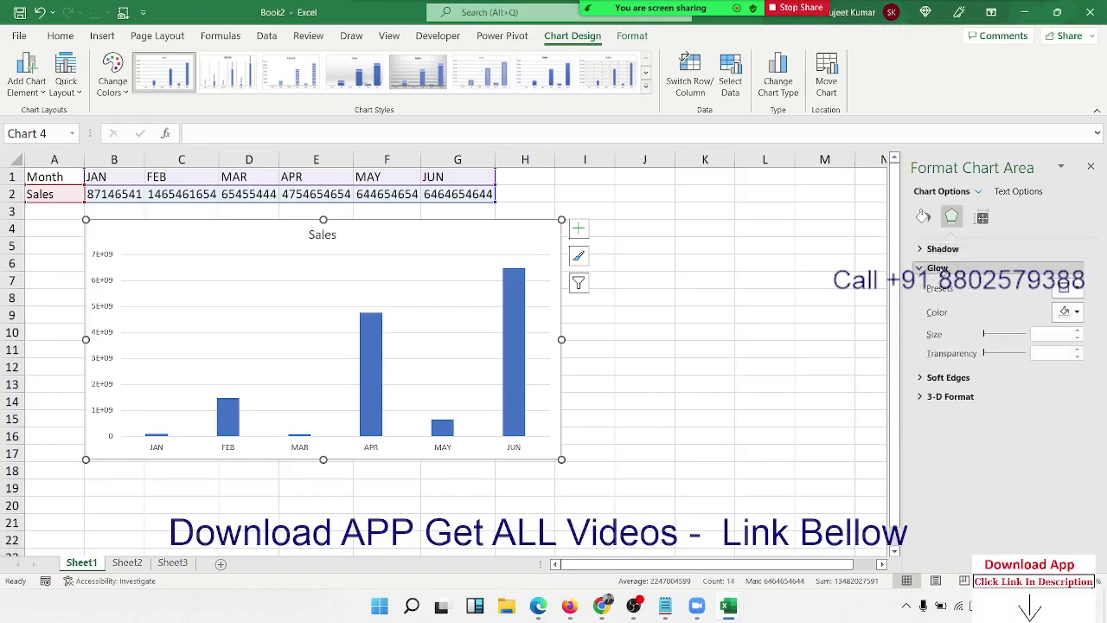
{"action": "left_click", "coordinate": [939, 268]}
{"action": "left_click", "coordinate": [939, 286]}
{"action": "left_click", "coordinate": [939, 287]}
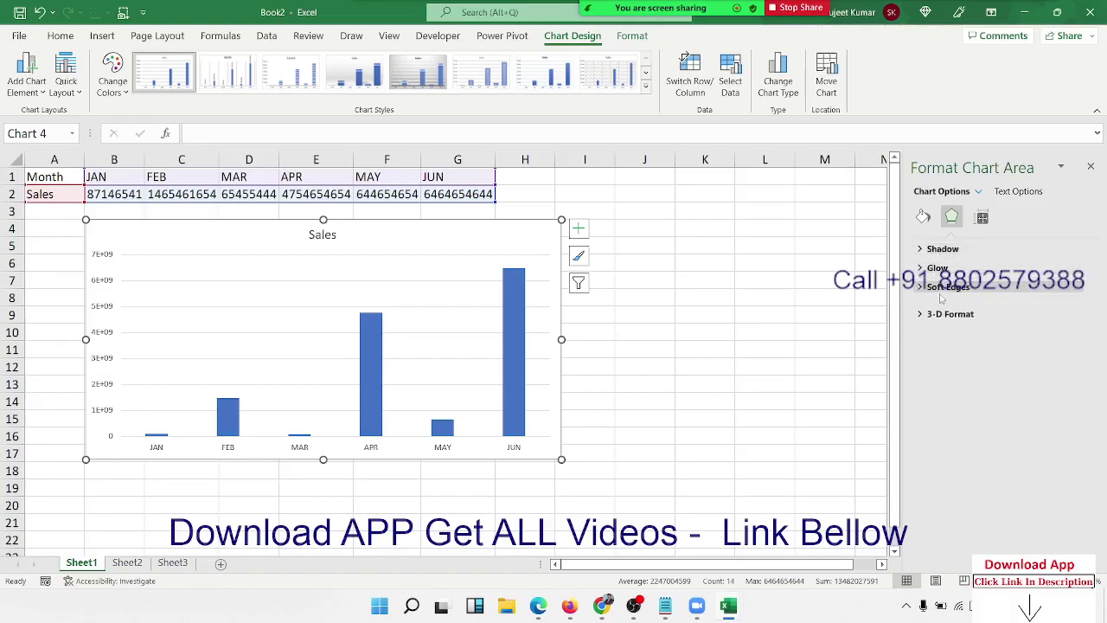
{"action": "left_click", "coordinate": [940, 306]}
{"action": "left_click", "coordinate": [940, 307]}
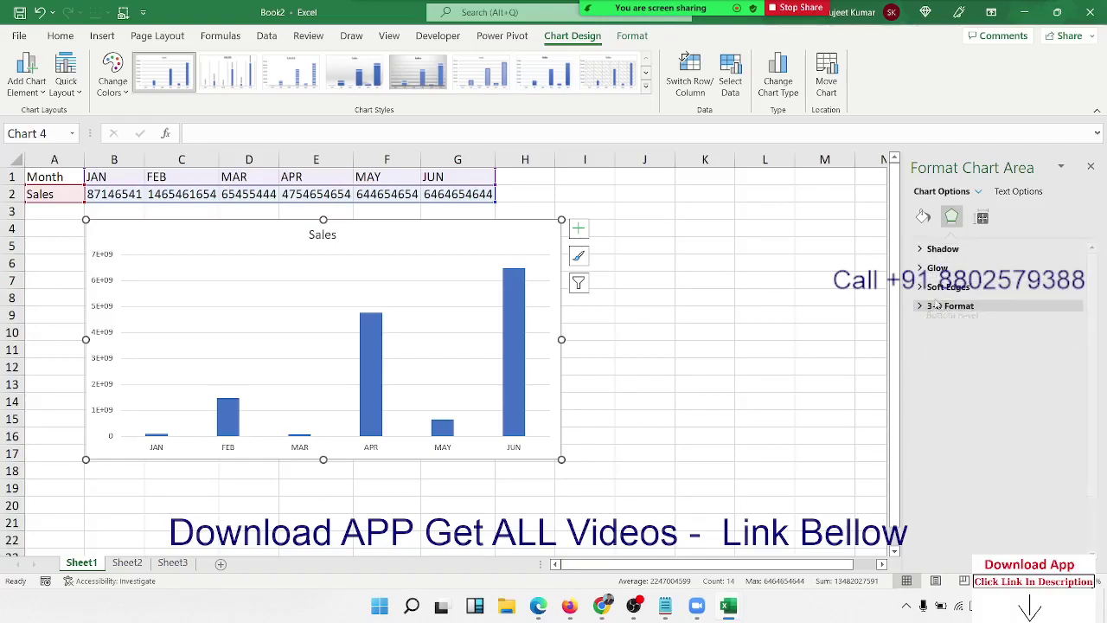
{"action": "left_click", "coordinate": [923, 217]}
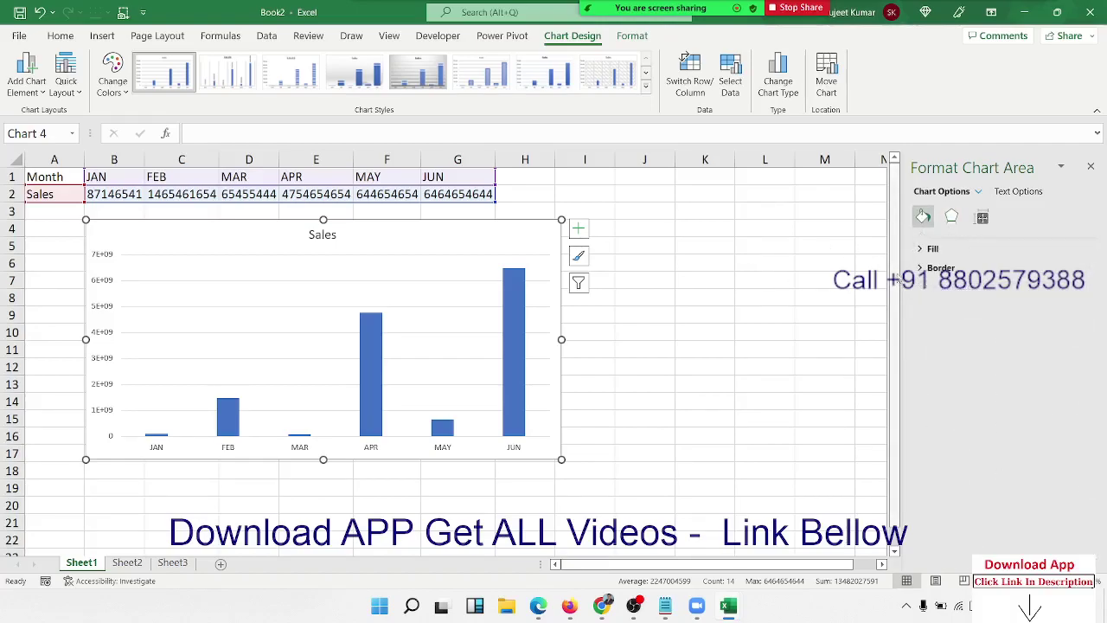
Try no fill, then give the chart background a solid white fill.
{"action": "left_click", "coordinate": [921, 249]}
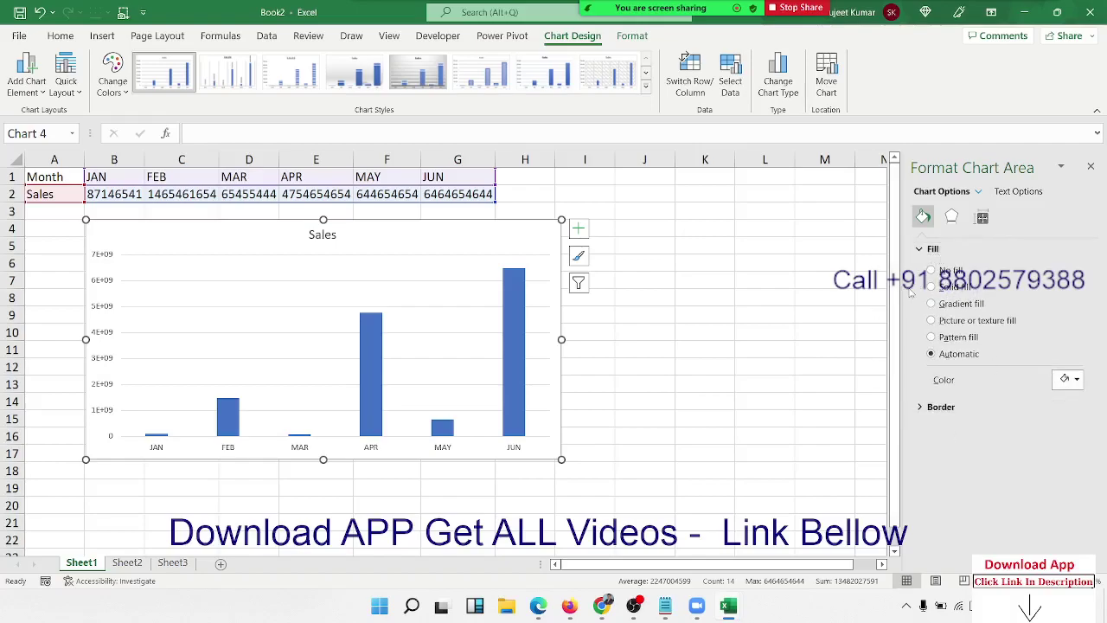
{"action": "left_click", "coordinate": [931, 270]}
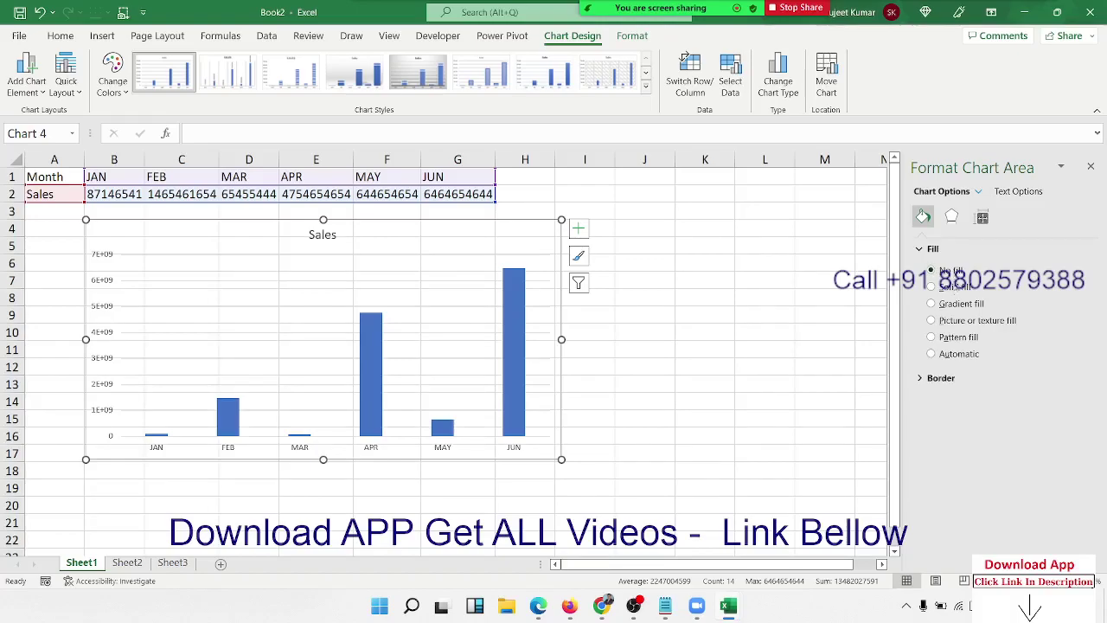
{"action": "left_click", "coordinate": [951, 286]}
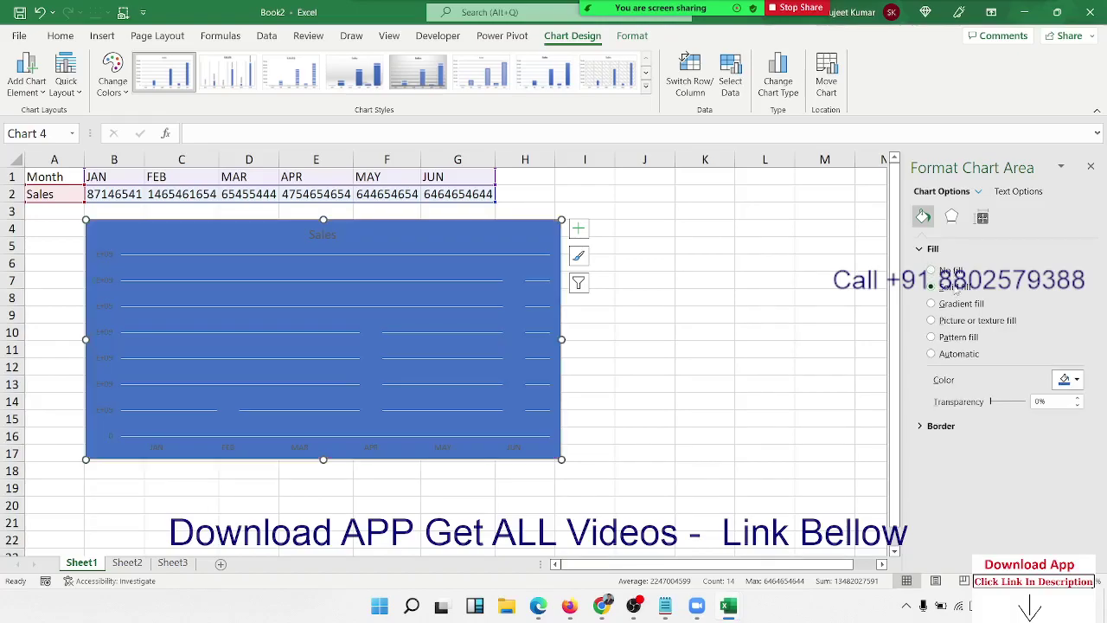
{"action": "left_click", "coordinate": [1072, 379]}
{"action": "left_click", "coordinate": [997, 429]}
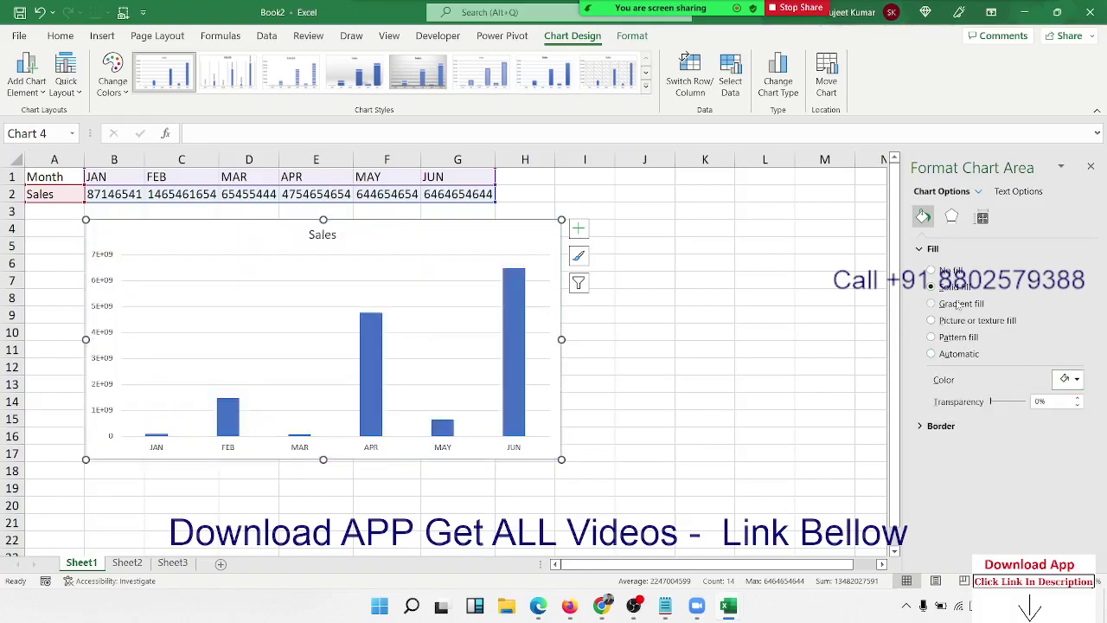
Switch to a grey preset gradient fill with its direction set to 180°.
{"action": "left_click", "coordinate": [931, 304]}
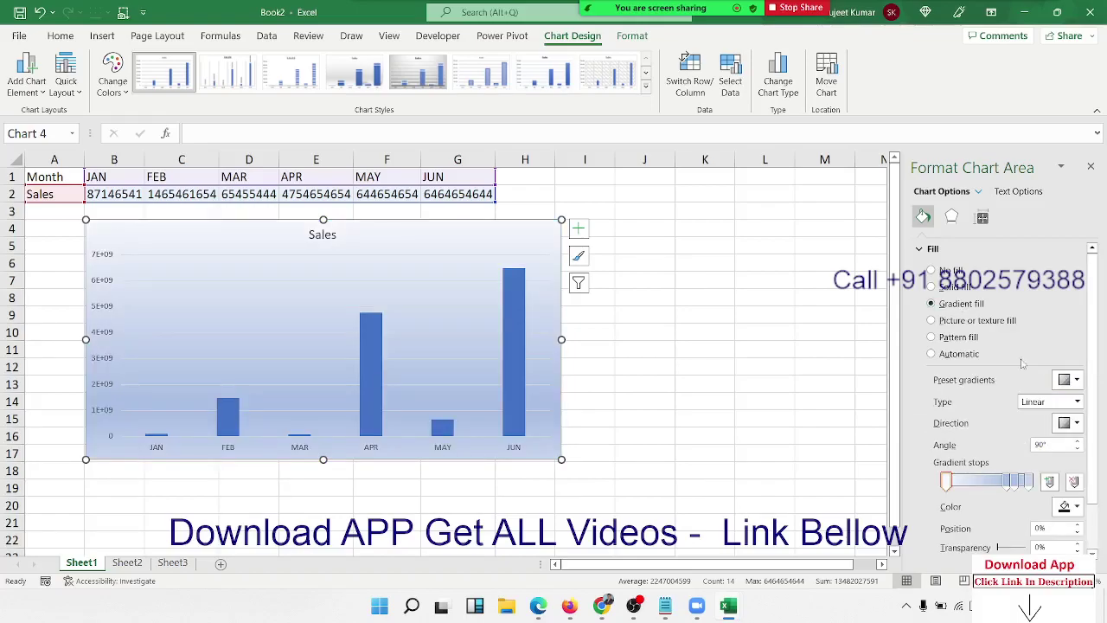
{"action": "left_click", "coordinate": [1068, 381]}
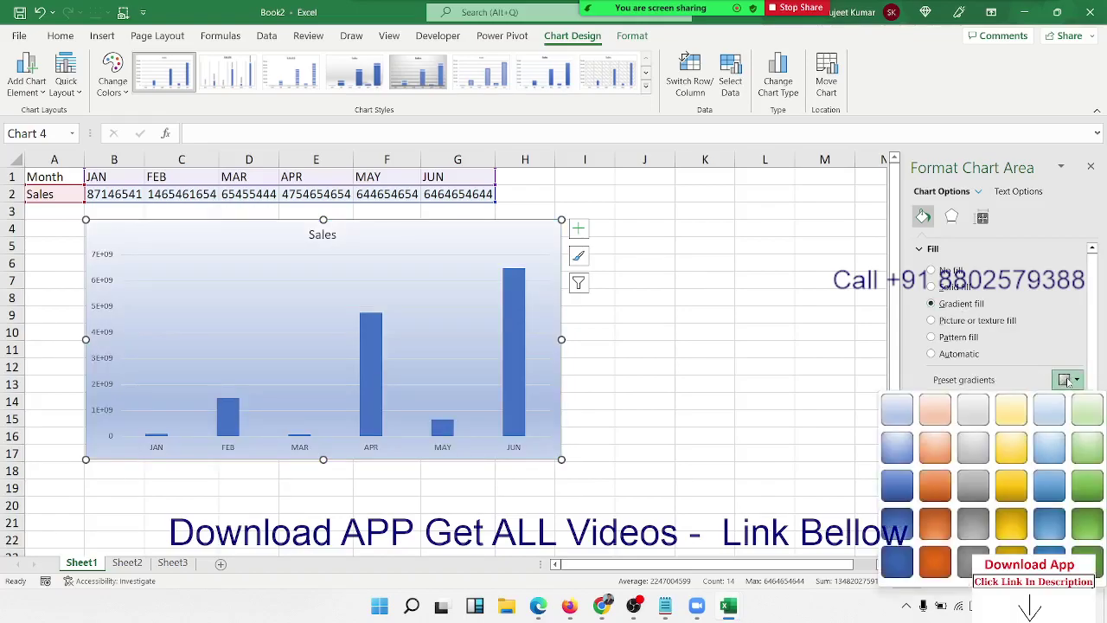
{"action": "left_click", "coordinate": [973, 485]}
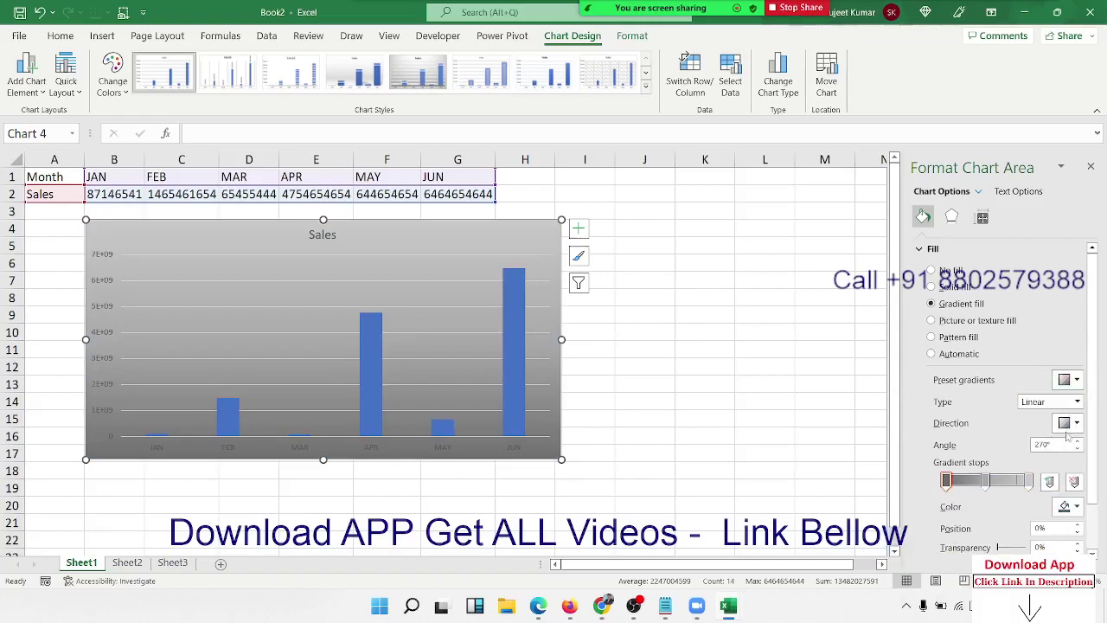
{"action": "left_click", "coordinate": [1072, 423]}
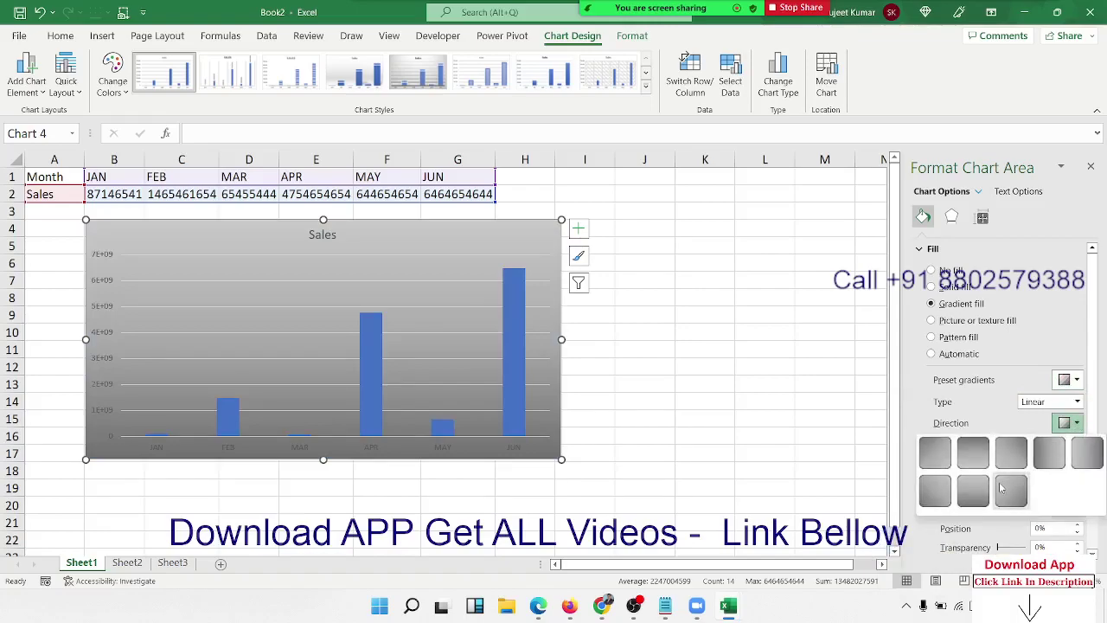
{"action": "left_click", "coordinate": [1001, 487]}
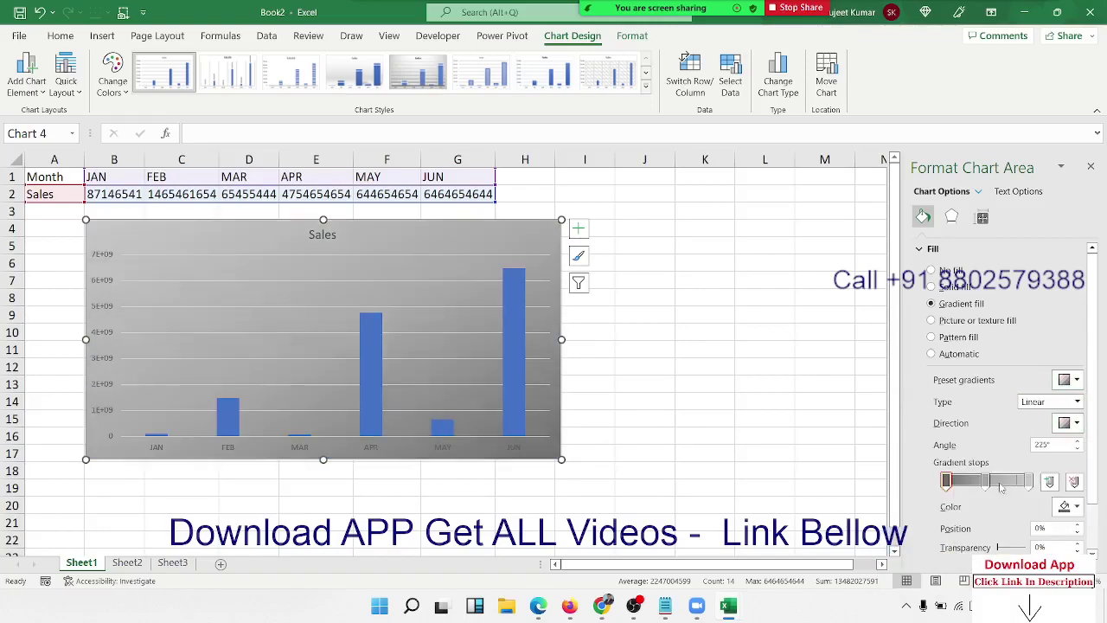
{"action": "left_click", "coordinate": [1072, 423]}
{"action": "left_click", "coordinate": [1086, 452]}
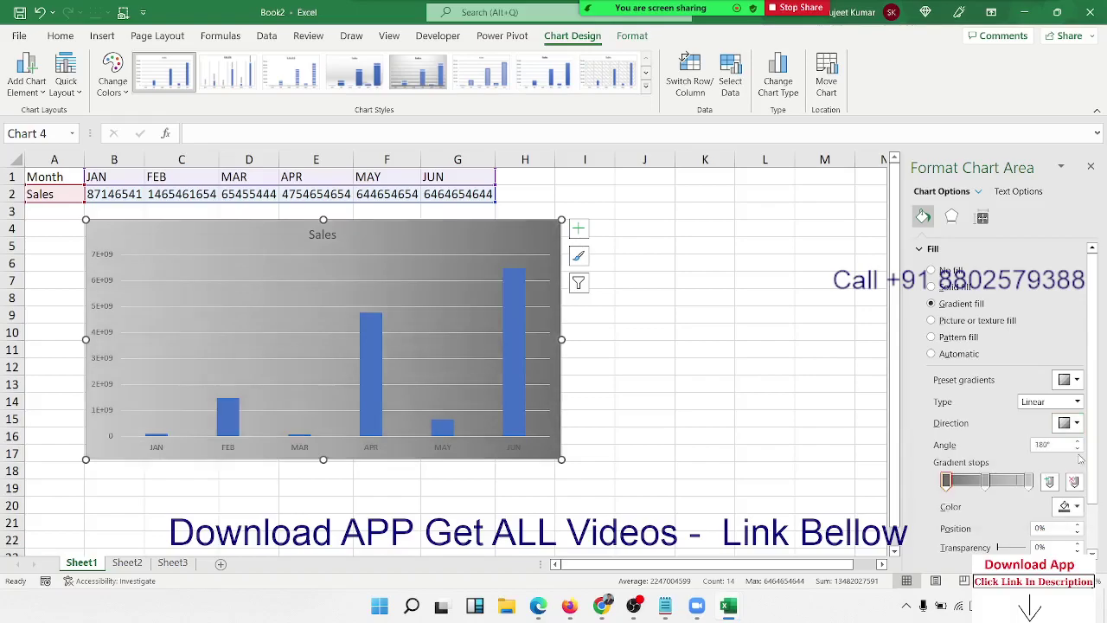
Move one gradient stop to the 25% position.
{"action": "left_click_drag", "start_coordinate": [980, 484], "coordinate": [983, 484]}
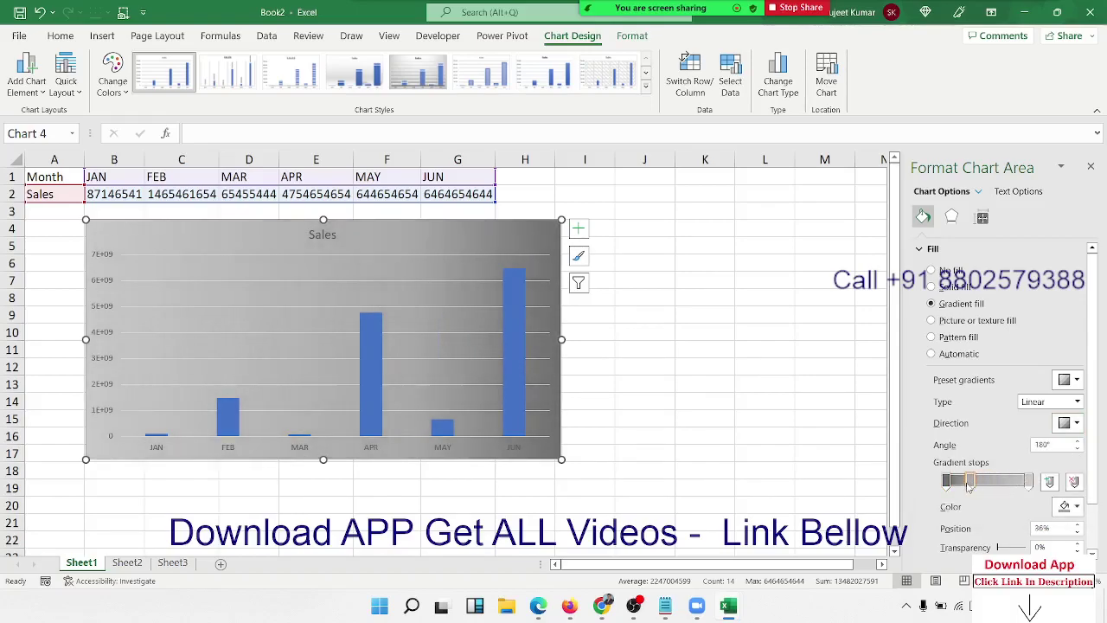
{"action": "left_click_drag", "start_coordinate": [983, 484], "coordinate": [984, 493]}
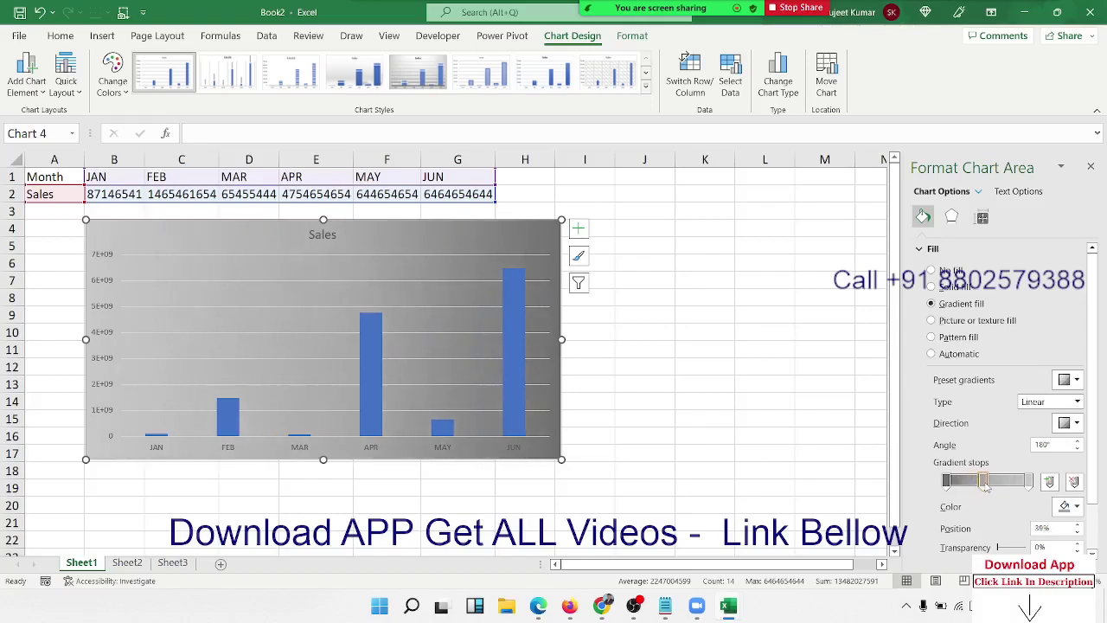
{"action": "scroll", "coordinate": [981, 517], "scroll_direction": "down", "scroll_amount": 1}
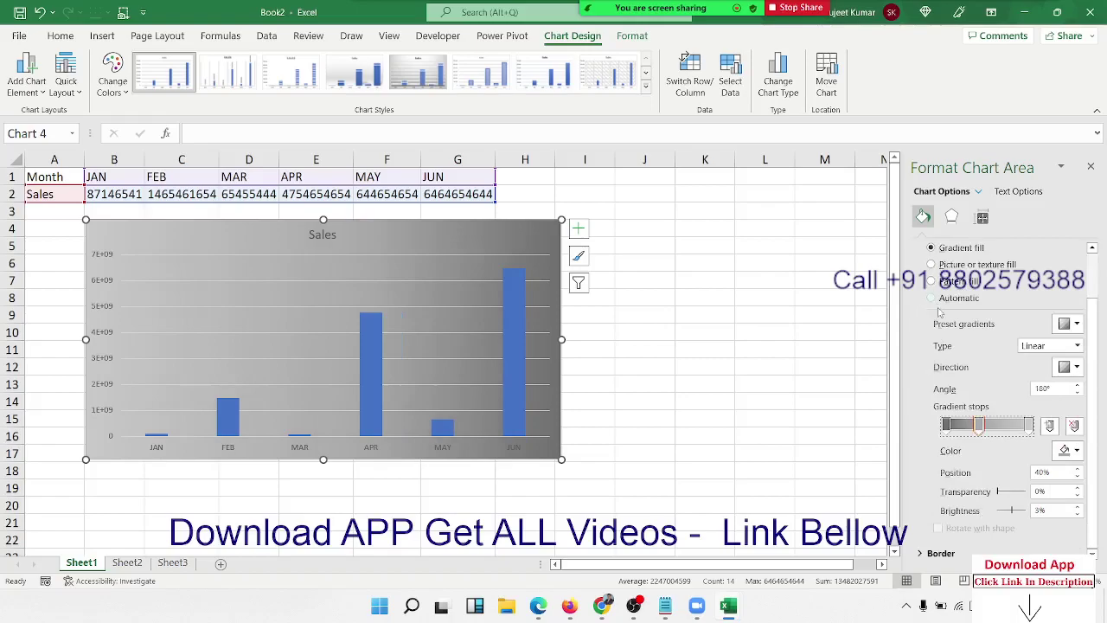
{"action": "left_click_drag", "start_coordinate": [978, 425], "coordinate": [966, 426]}
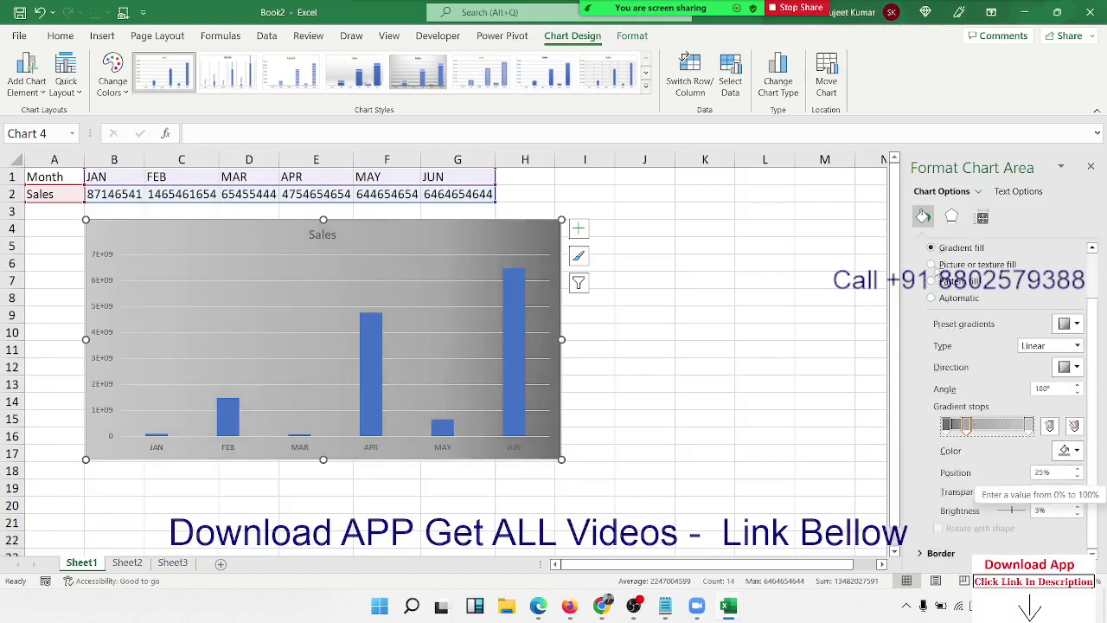
Apply a light blue-pink texture fill to the chart area, then start inserting a picture.
{"action": "left_click", "coordinate": [934, 265]}
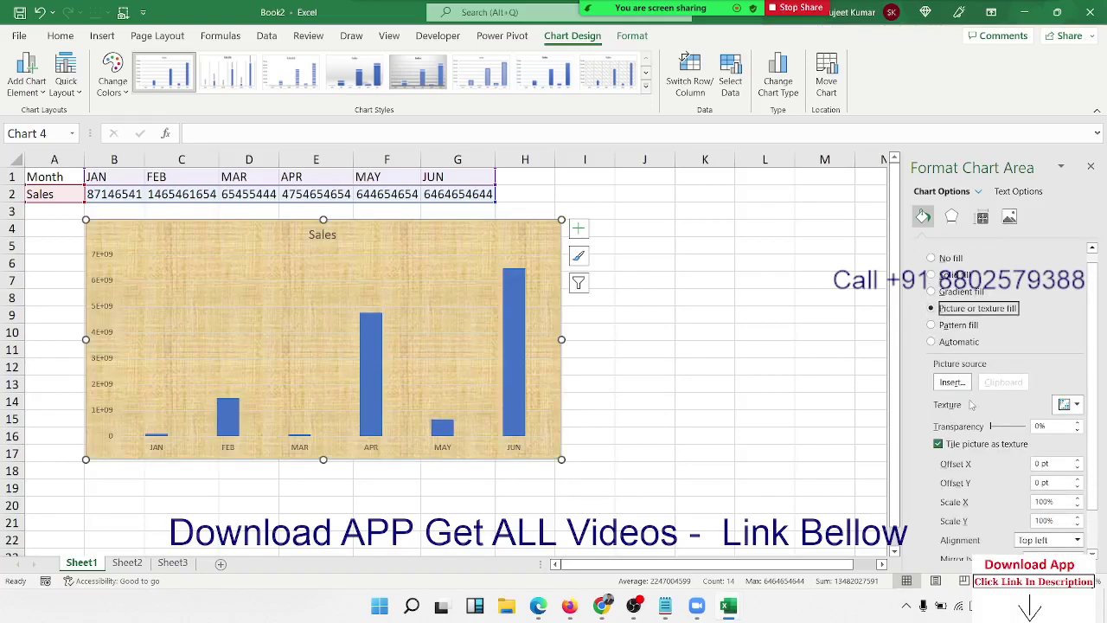
{"action": "left_click", "coordinate": [1065, 404]}
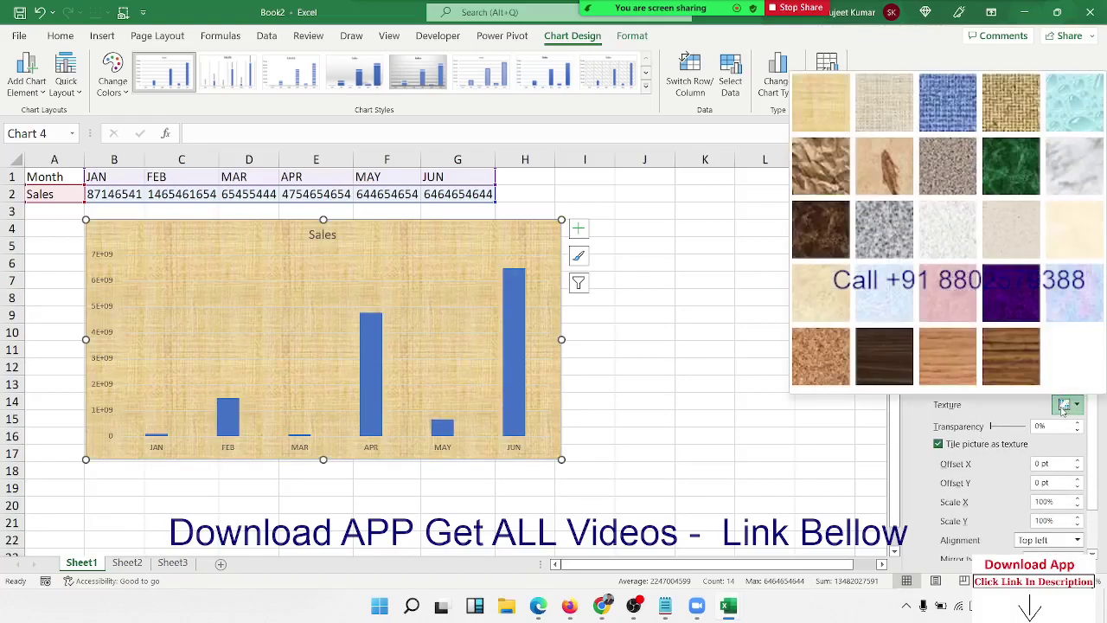
{"action": "left_click", "coordinate": [1079, 316]}
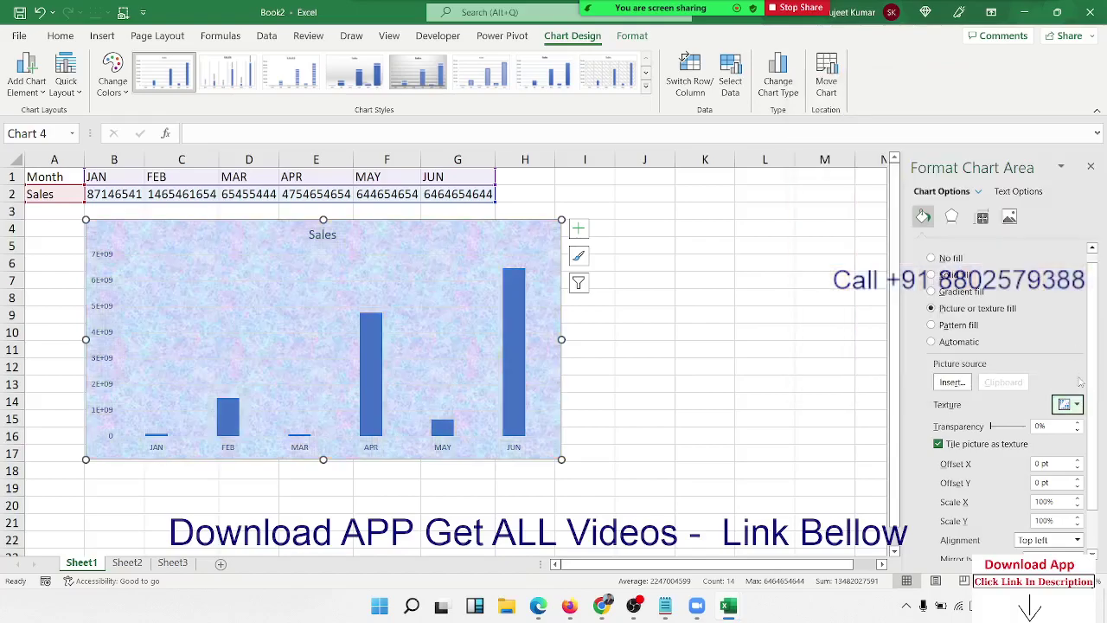
{"action": "left_click", "coordinate": [1073, 406]}
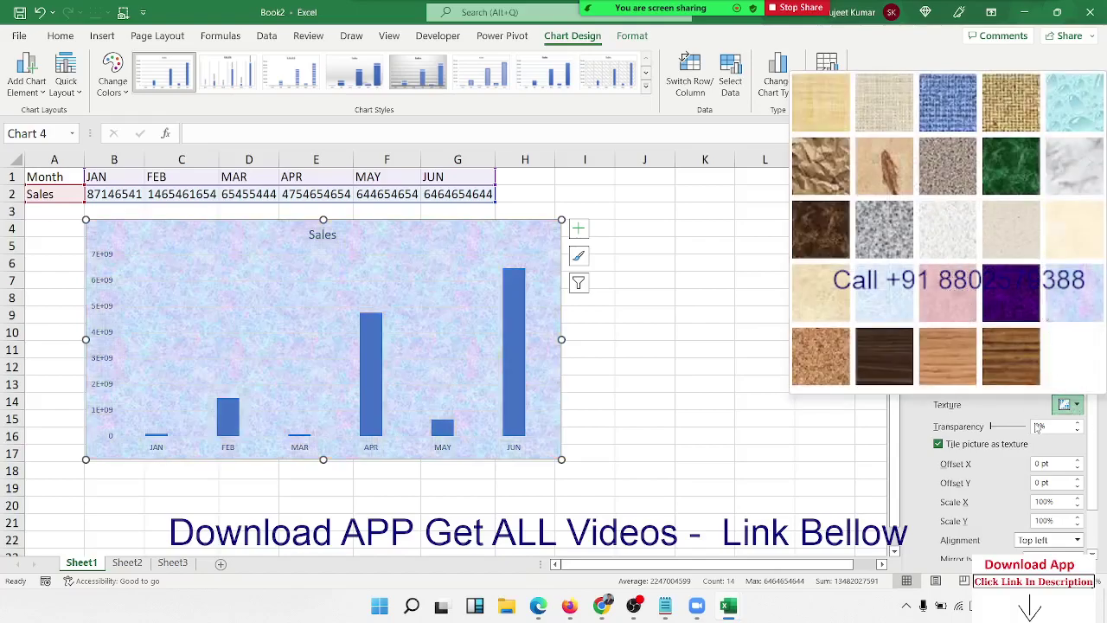
{"action": "left_click", "coordinate": [1007, 415]}
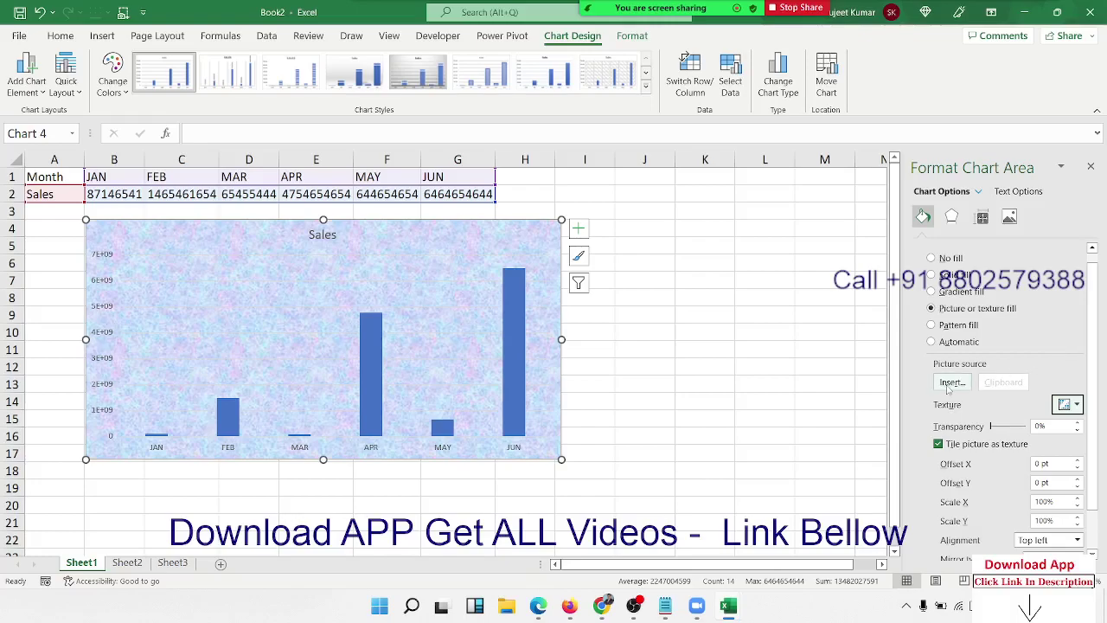
{"action": "left_click", "coordinate": [950, 383]}
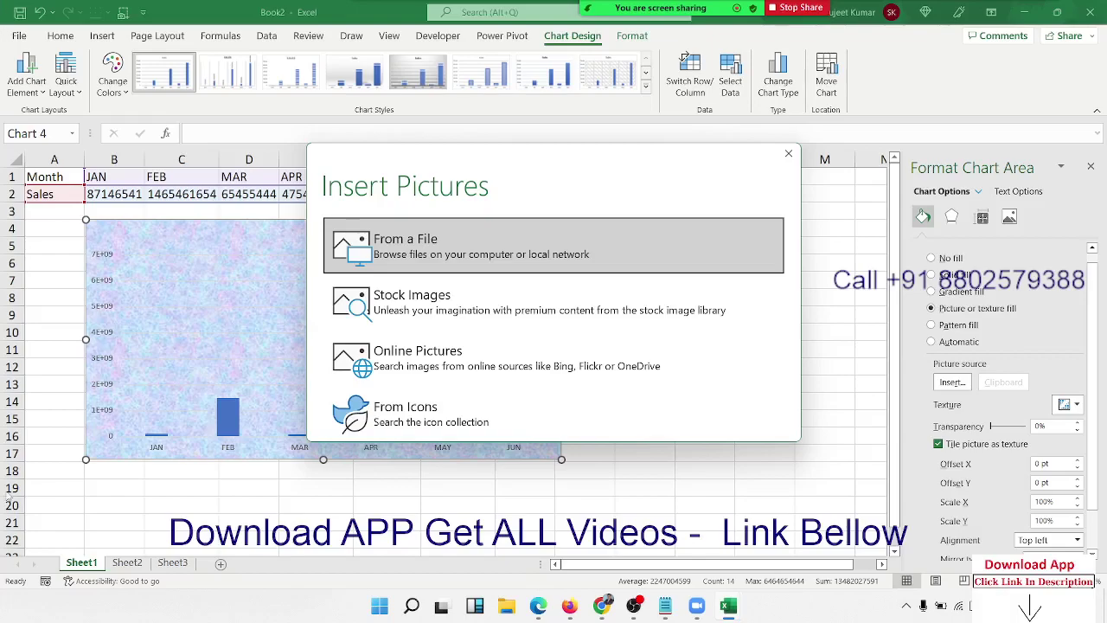
Fill the chart area with the 2022 image from file, faded to 91% transparency.
{"action": "left_click", "coordinate": [418, 246]}
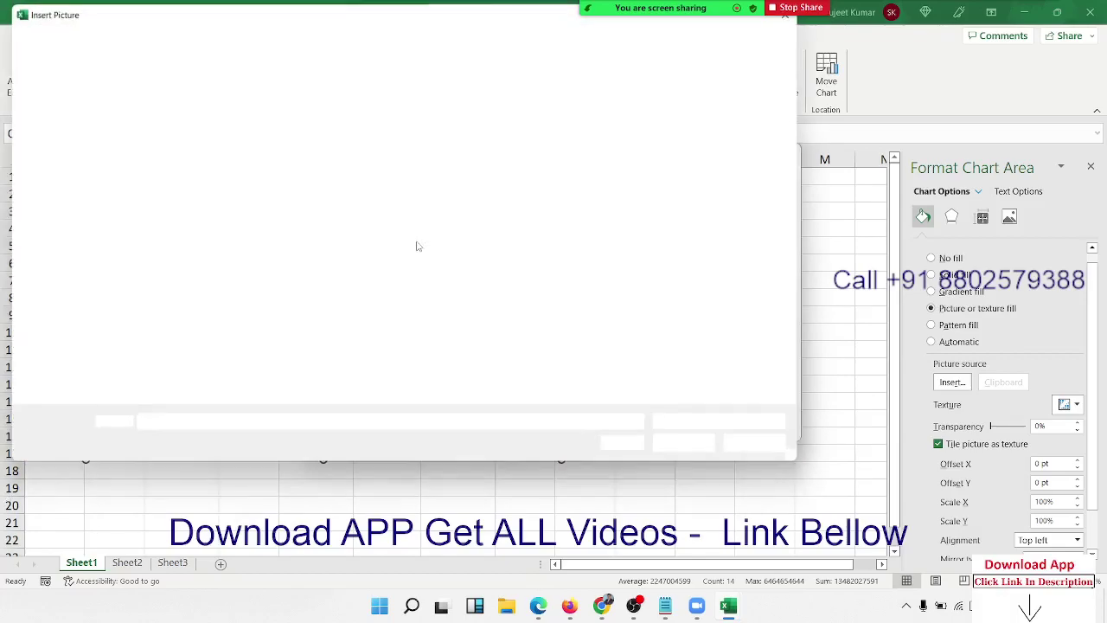
{"action": "scroll", "coordinate": [401, 345], "scroll_direction": "down", "scroll_amount": 1}
{"action": "scroll", "coordinate": [401, 346], "scroll_direction": "down", "scroll_amount": 3}
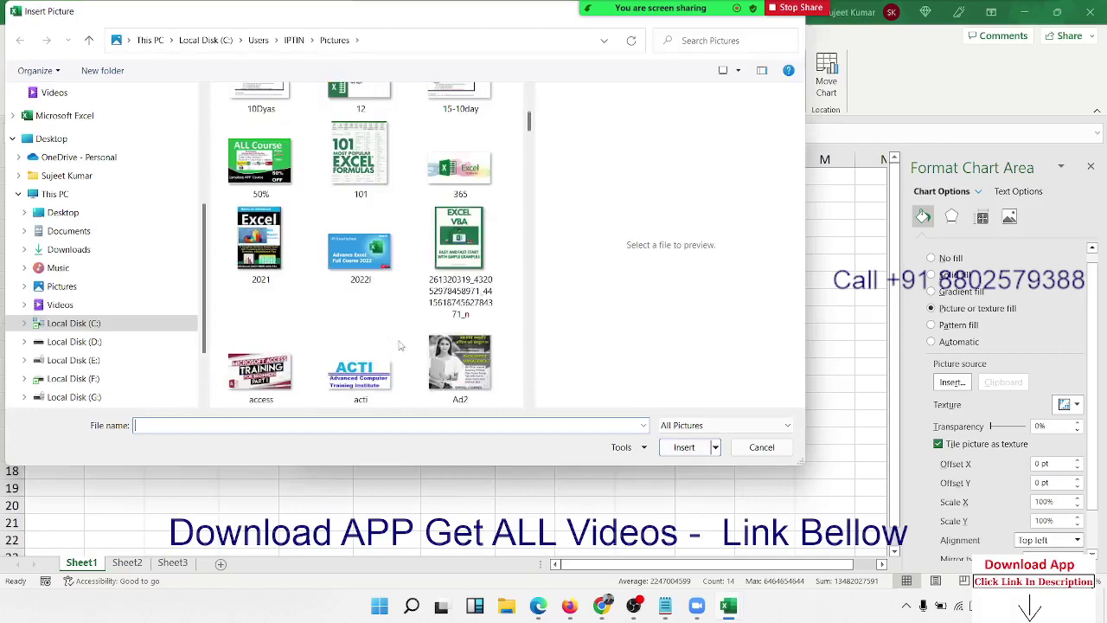
{"action": "scroll", "coordinate": [377, 327], "scroll_direction": "down", "scroll_amount": 2}
{"action": "scroll", "coordinate": [377, 327], "scroll_direction": "up", "scroll_amount": 2}
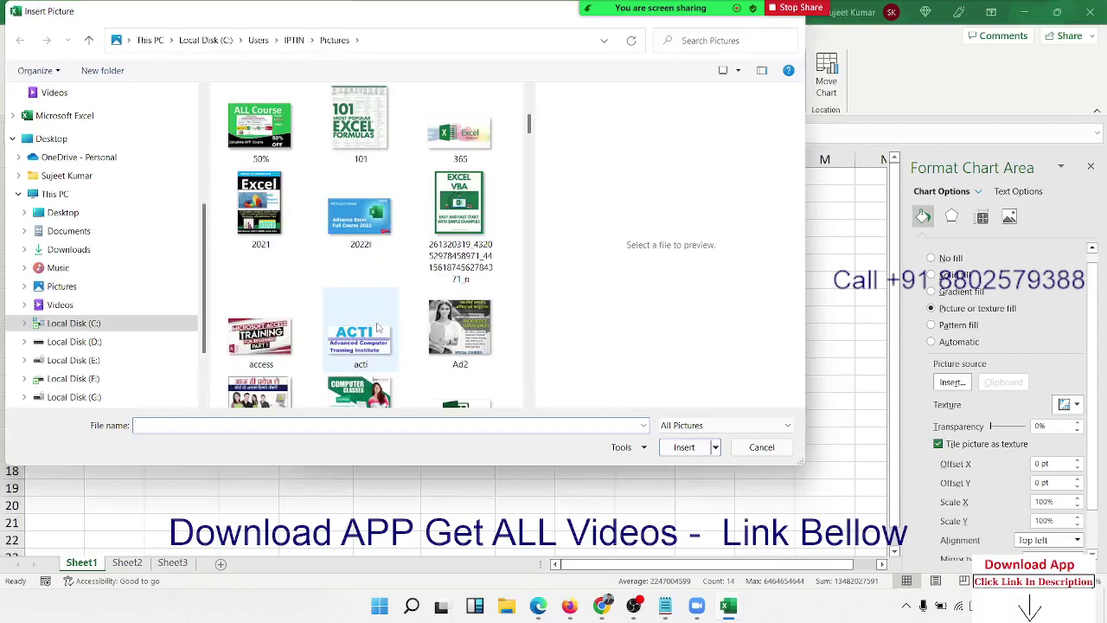
{"action": "left_click", "coordinate": [375, 238]}
{"action": "left_click", "coordinate": [683, 448]}
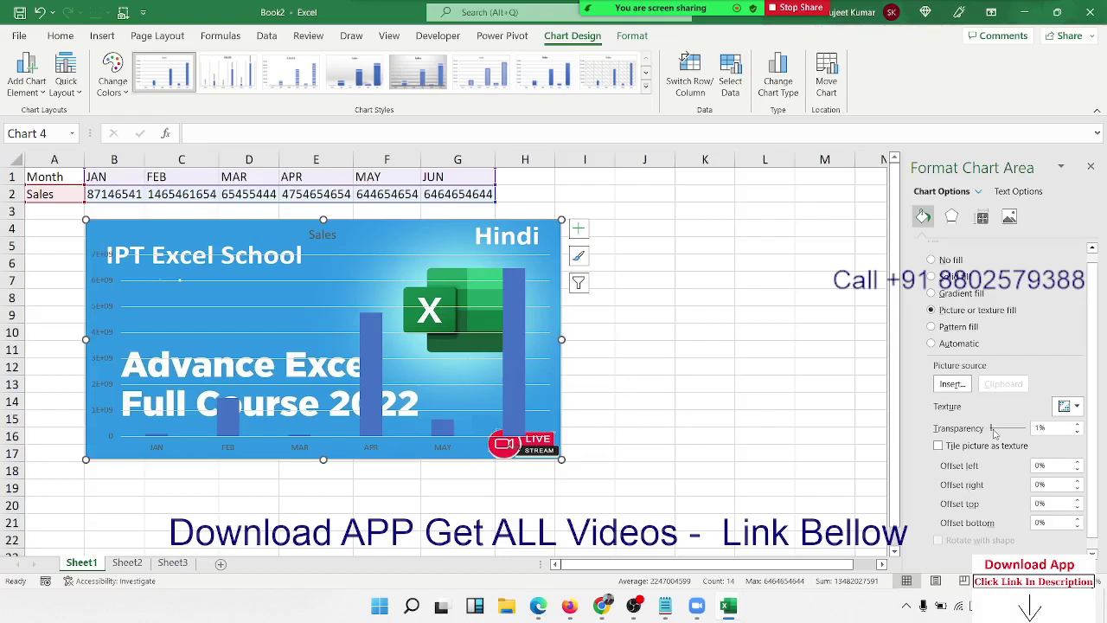
{"action": "left_click_drag", "start_coordinate": [994, 432], "coordinate": [1023, 427]}
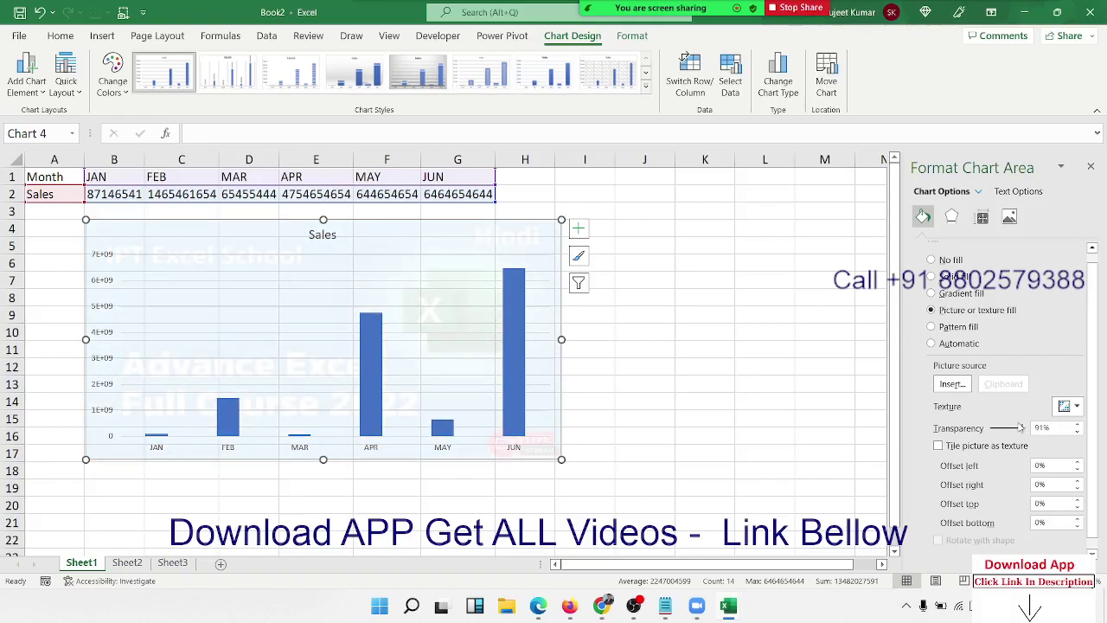
Toggle picture tiling on and off, try a vertical stripe pattern, then set the fill to Automatic.
{"action": "left_click", "coordinate": [1002, 447]}
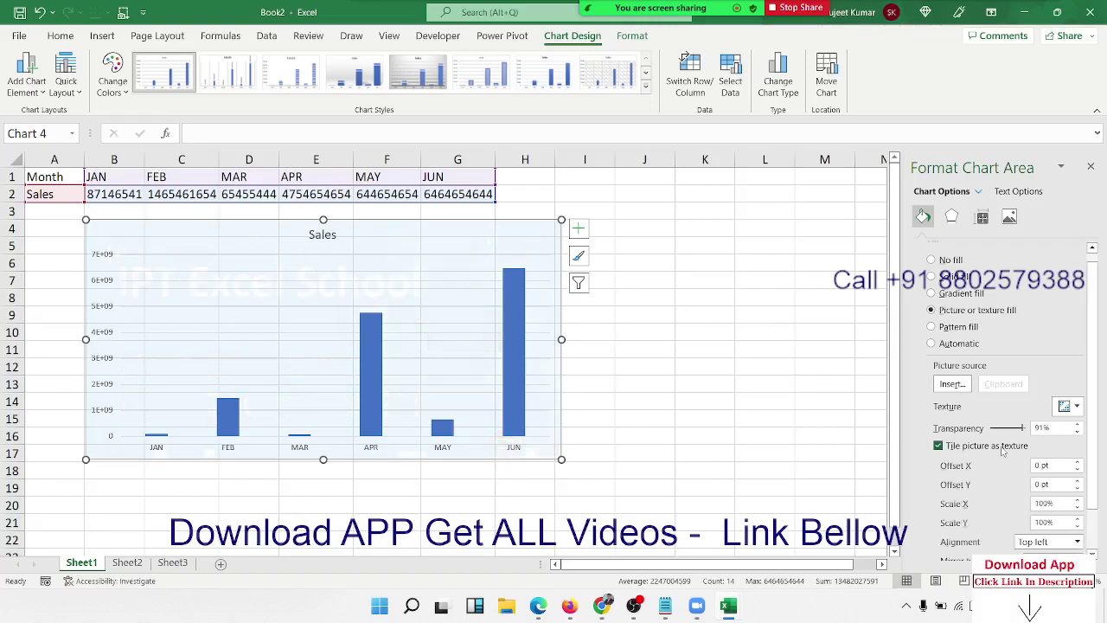
{"action": "left_click", "coordinate": [1001, 448]}
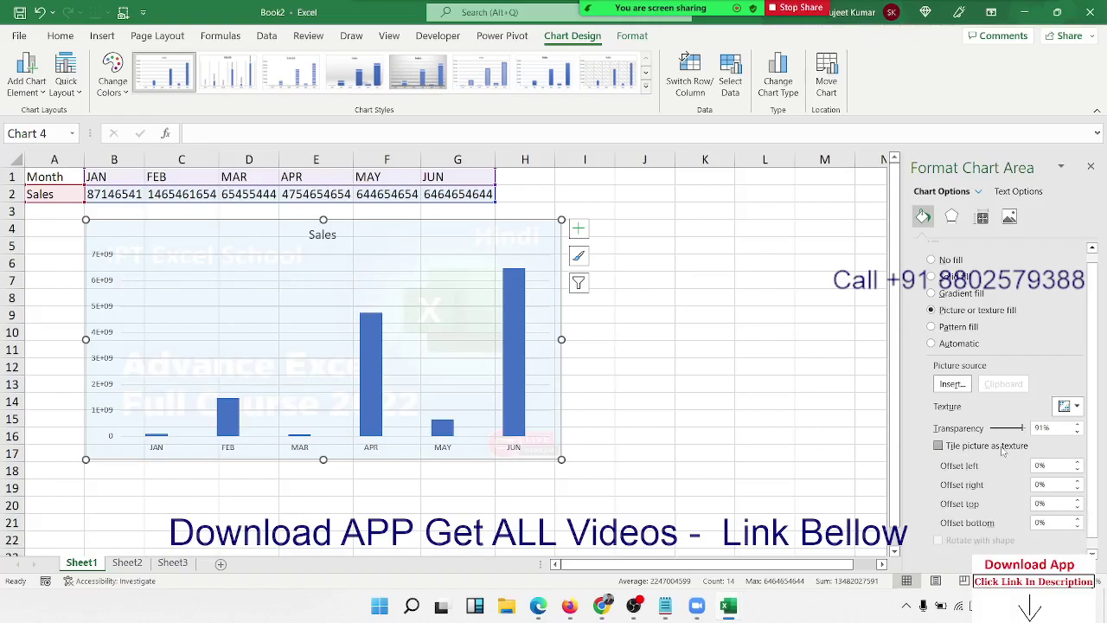
{"action": "left_click", "coordinate": [1001, 448]}
{"action": "left_click", "coordinate": [1002, 448]}
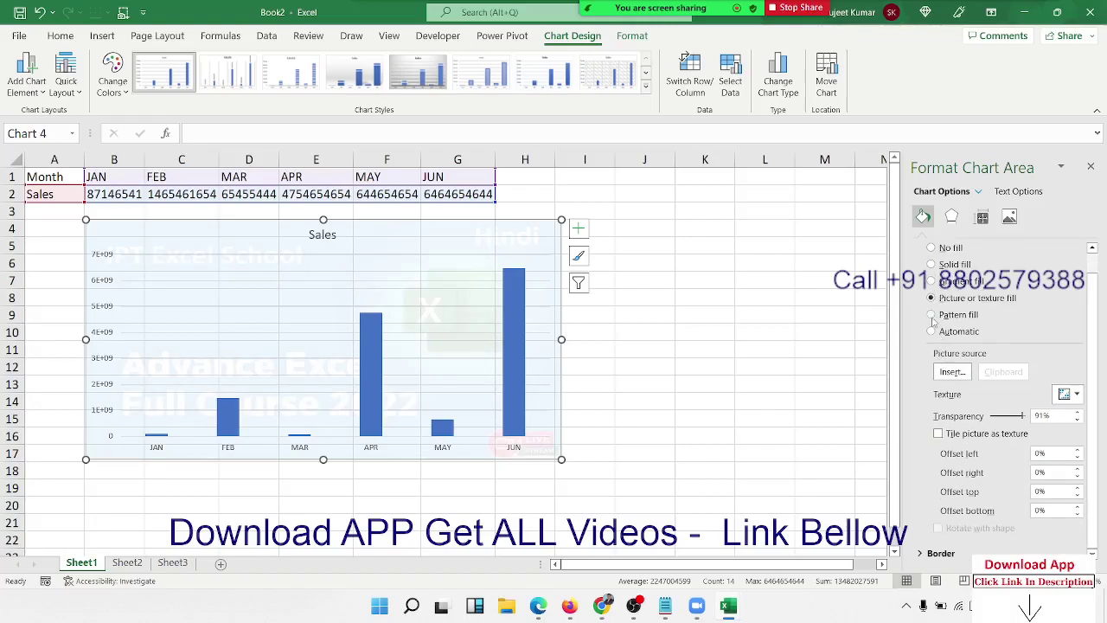
{"action": "left_click", "coordinate": [931, 314]}
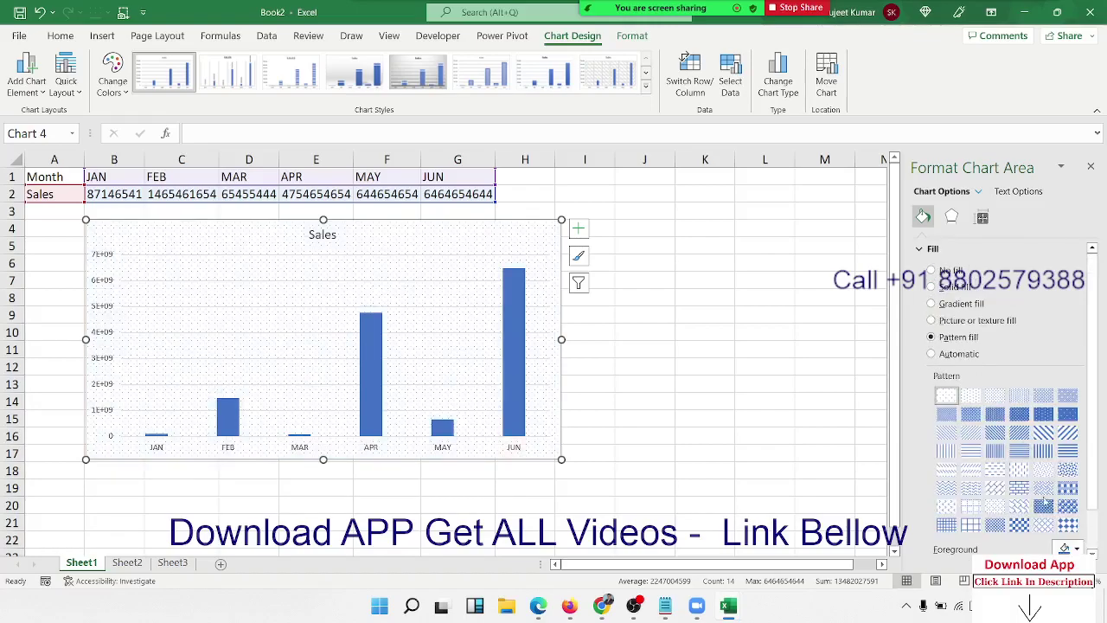
{"action": "left_click", "coordinate": [948, 450]}
{"action": "left_click", "coordinate": [956, 355]}
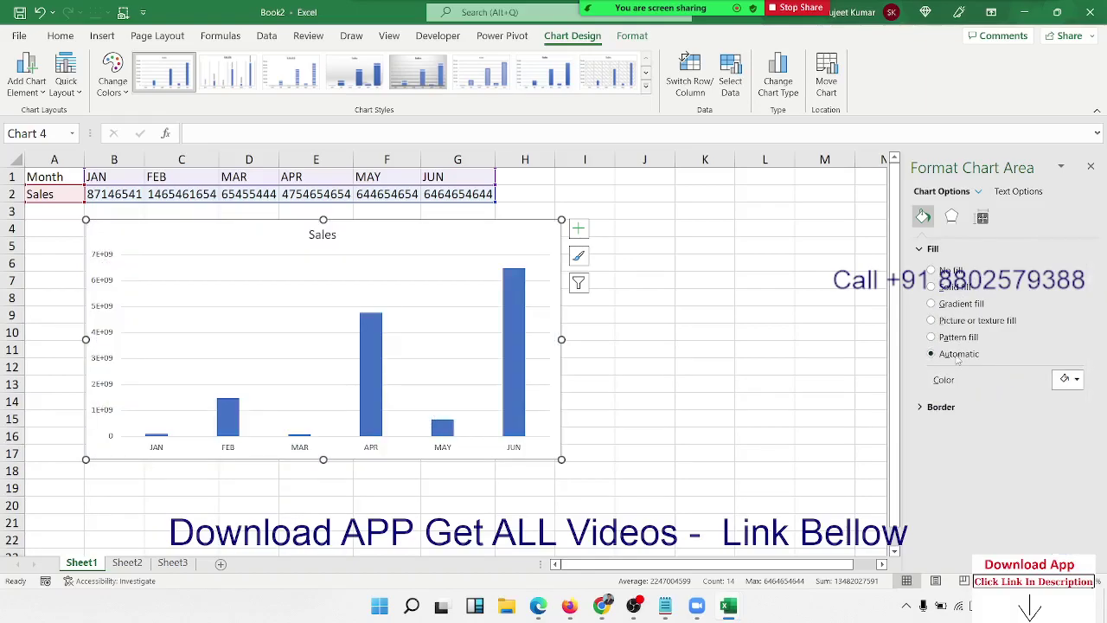
Expand the chart area's Border settings, then reselect the plot area and chart area.
{"action": "left_click", "coordinate": [939, 406]}
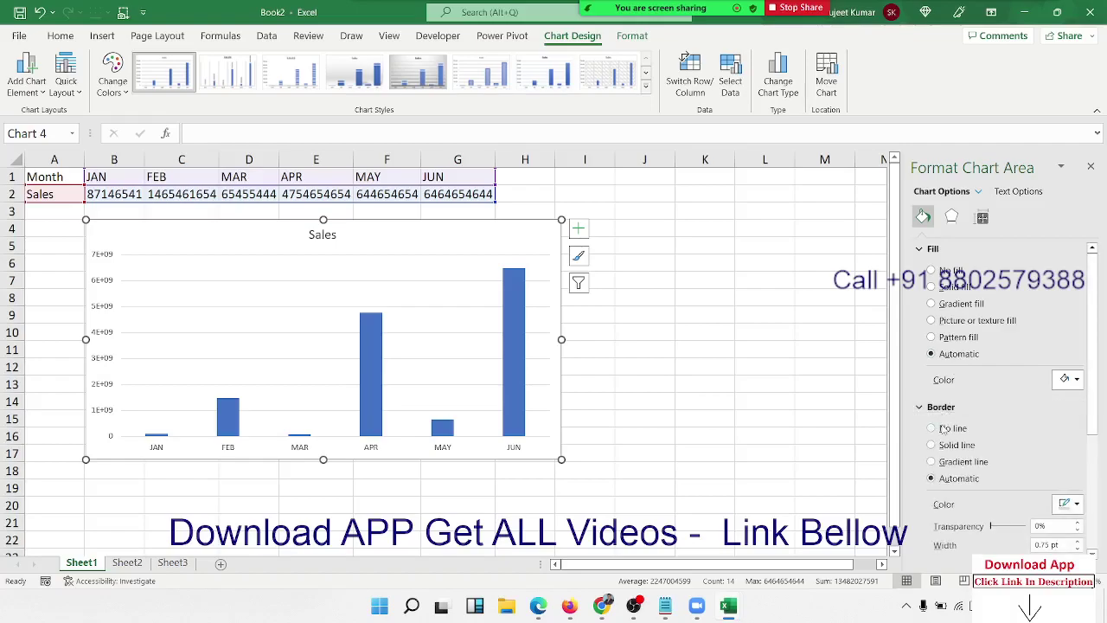
{"action": "scroll", "coordinate": [966, 492], "scroll_direction": "down", "scroll_amount": 3}
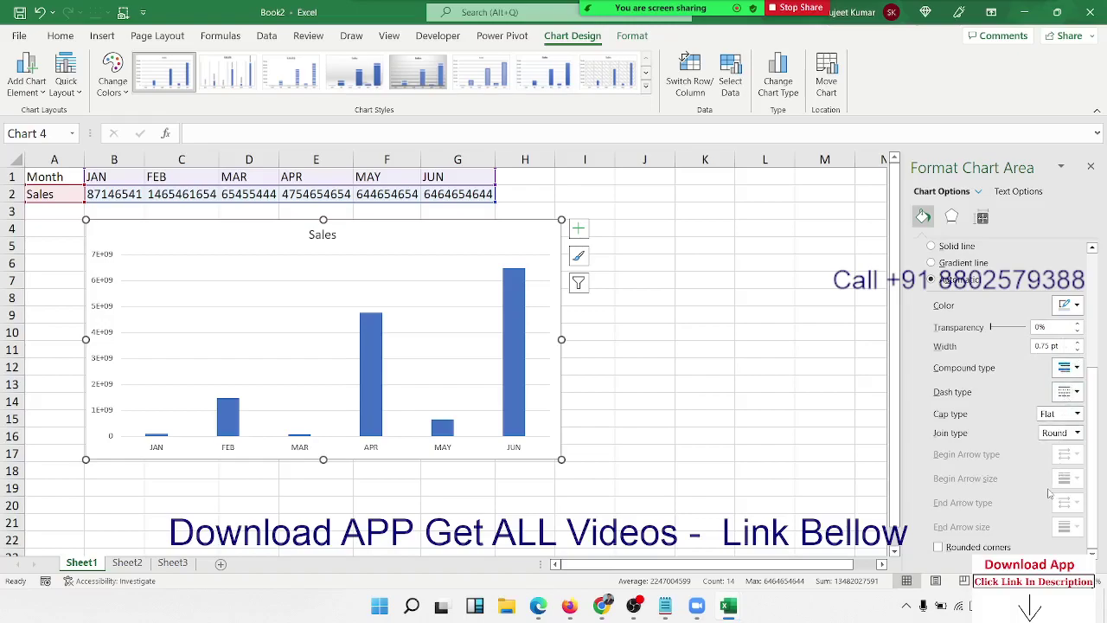
{"action": "scroll", "coordinate": [1051, 489], "scroll_direction": "up", "scroll_amount": 3}
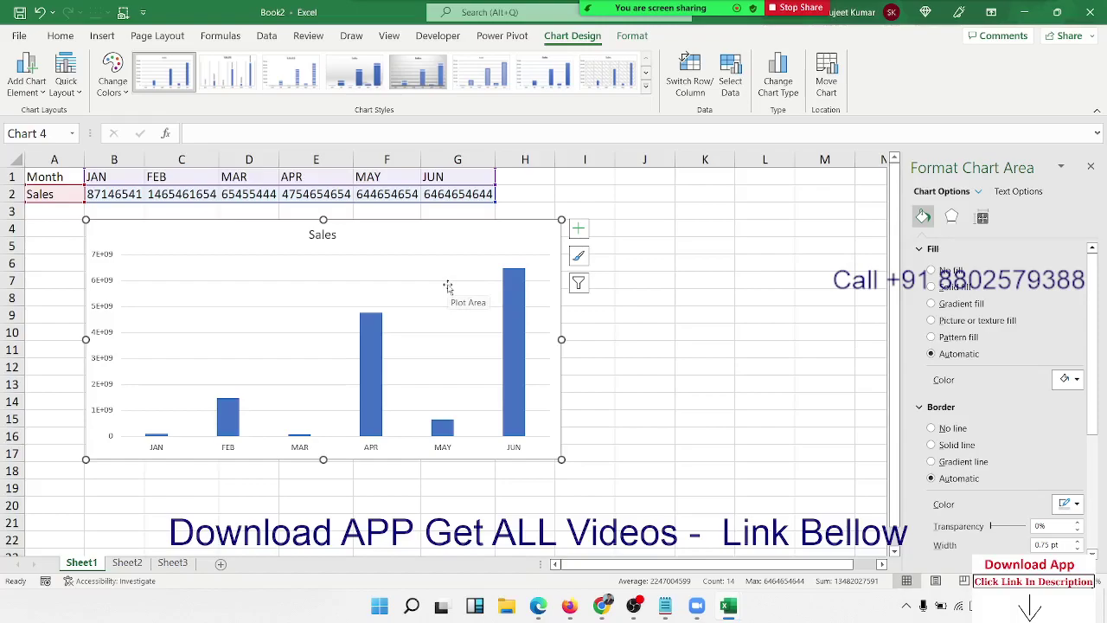
{"action": "left_click", "coordinate": [377, 268]}
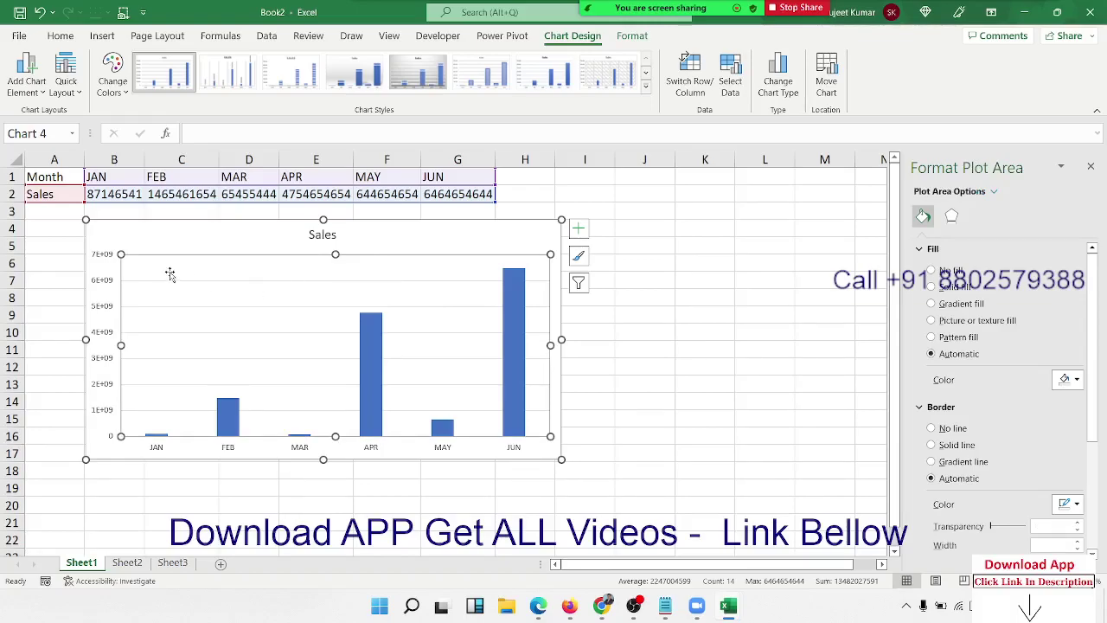
{"action": "left_click", "coordinate": [102, 268]}
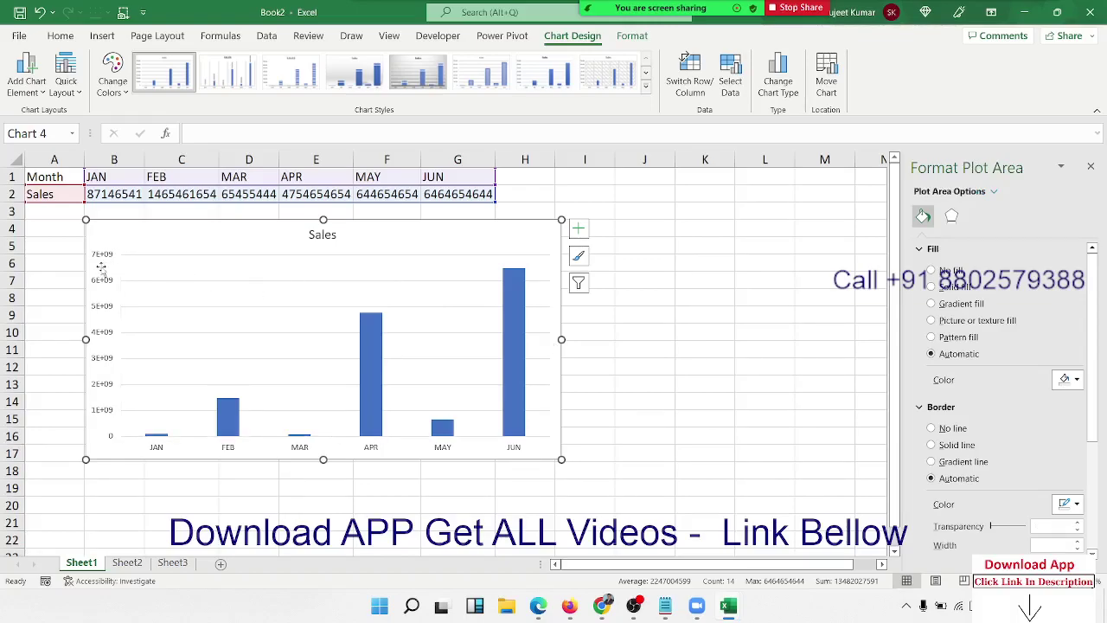
Review the value axis bounds (0 to 7E+09, 1E+09 units), then reselect the whole Sales chart.
{"action": "left_click", "coordinate": [301, 453]}
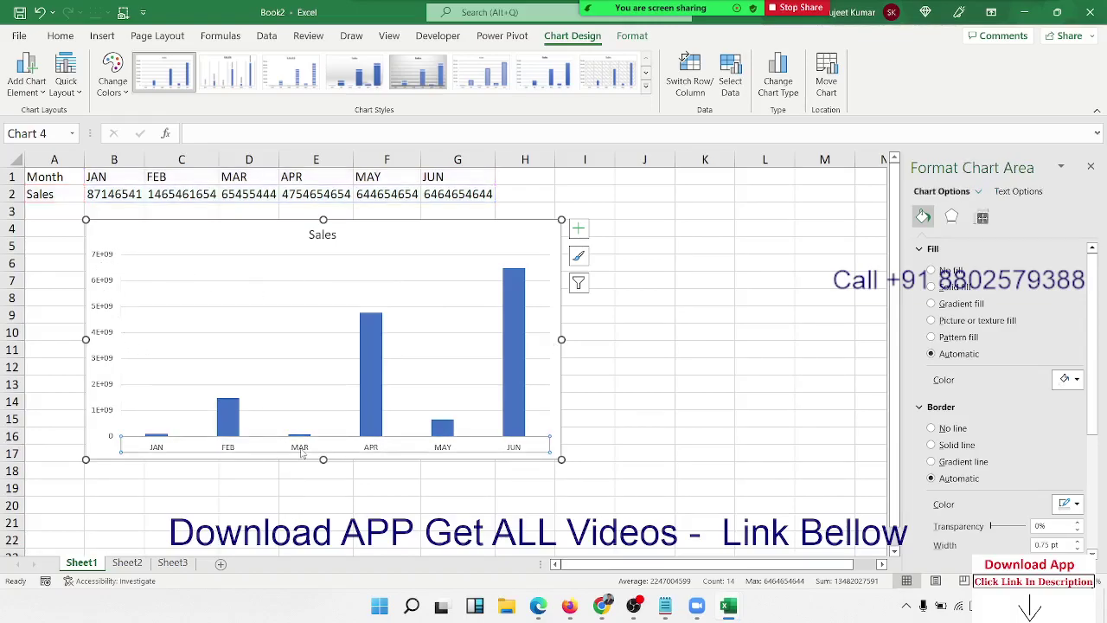
{"action": "left_click", "coordinate": [101, 288]}
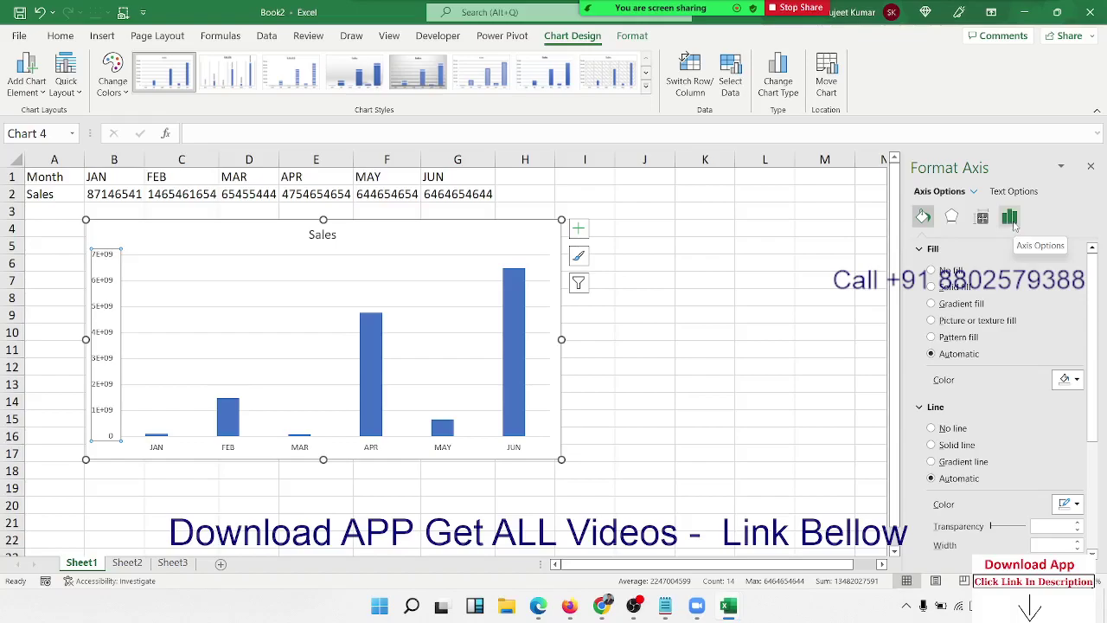
{"action": "left_click", "coordinate": [1009, 217]}
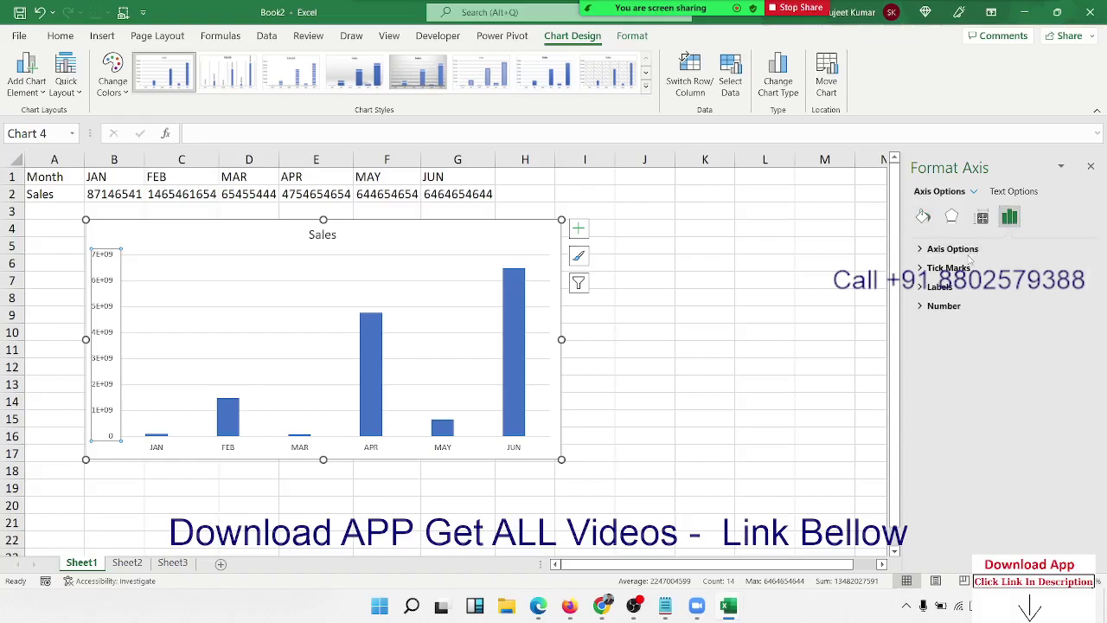
{"action": "left_click", "coordinate": [960, 250]}
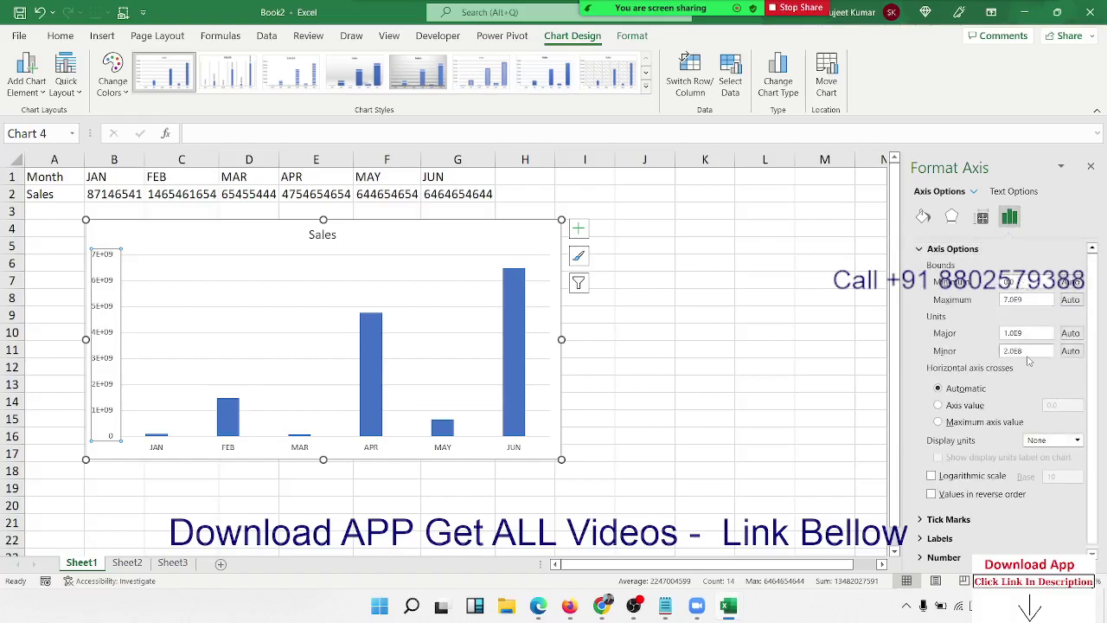
{"action": "scroll", "coordinate": [1017, 413], "scroll_direction": "down", "scroll_amount": 1}
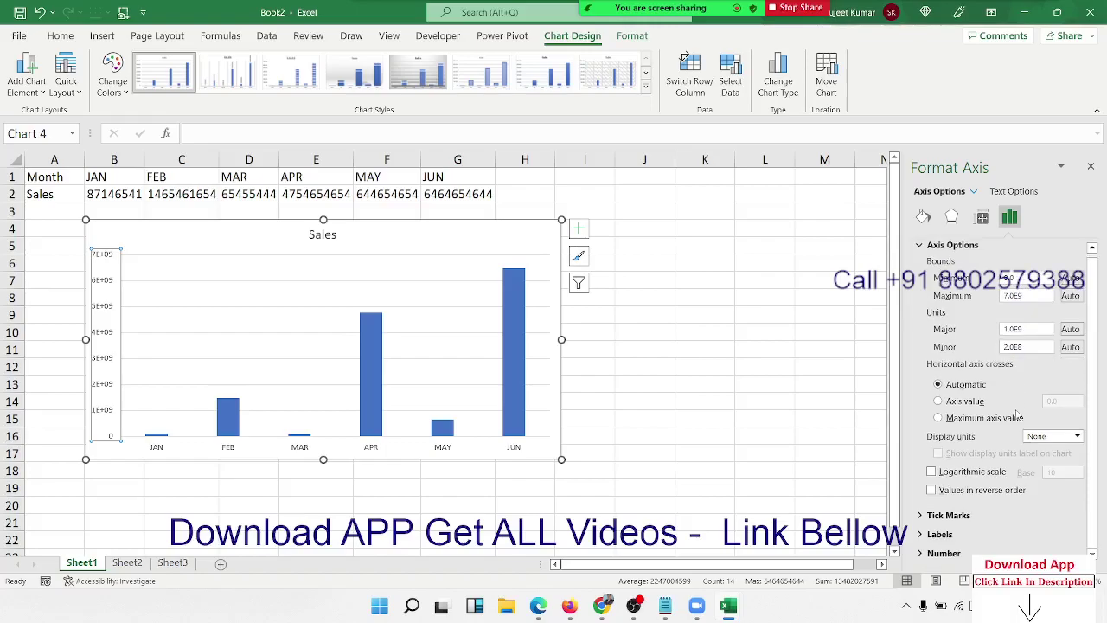
{"action": "scroll", "coordinate": [924, 250], "scroll_direction": "up", "scroll_amount": 1}
{"action": "left_click", "coordinate": [924, 251]}
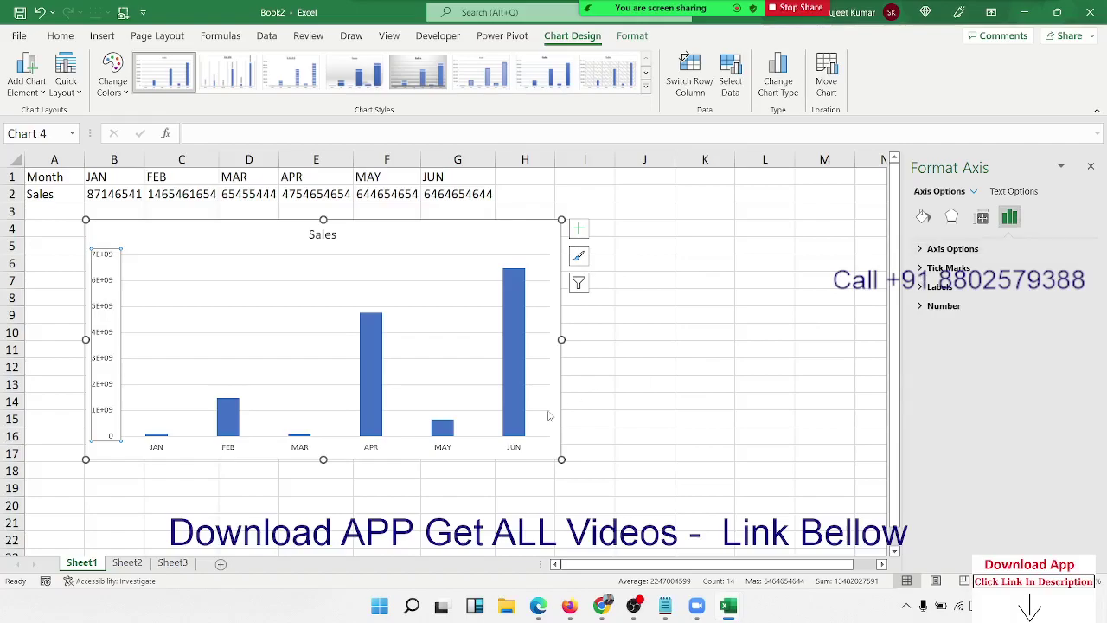
{"action": "left_click", "coordinate": [512, 447]}
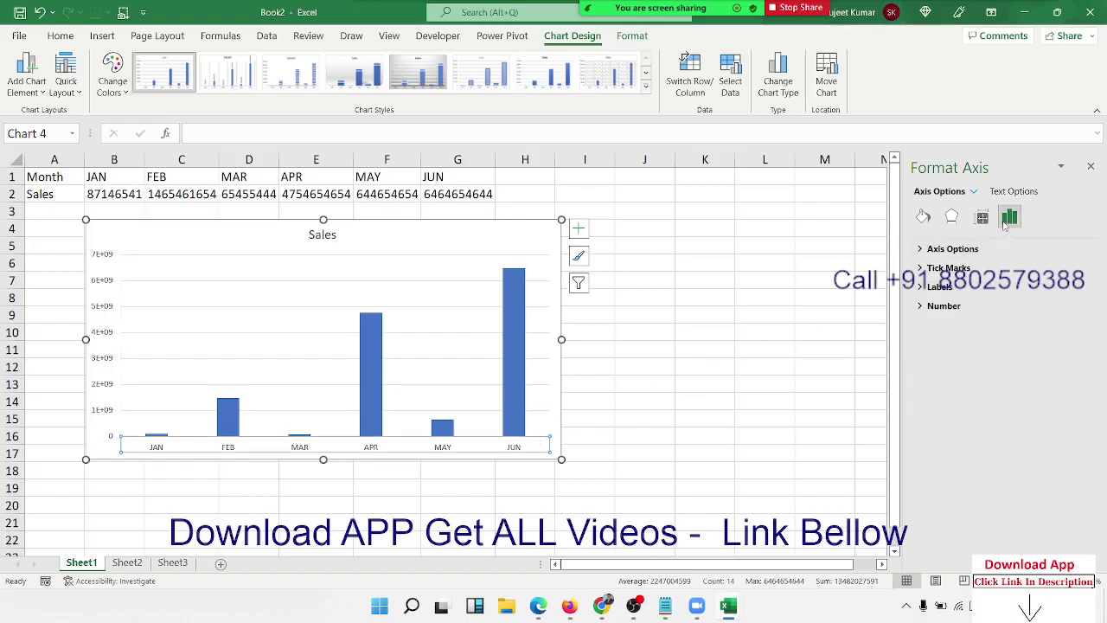
{"action": "left_click", "coordinate": [546, 248]}
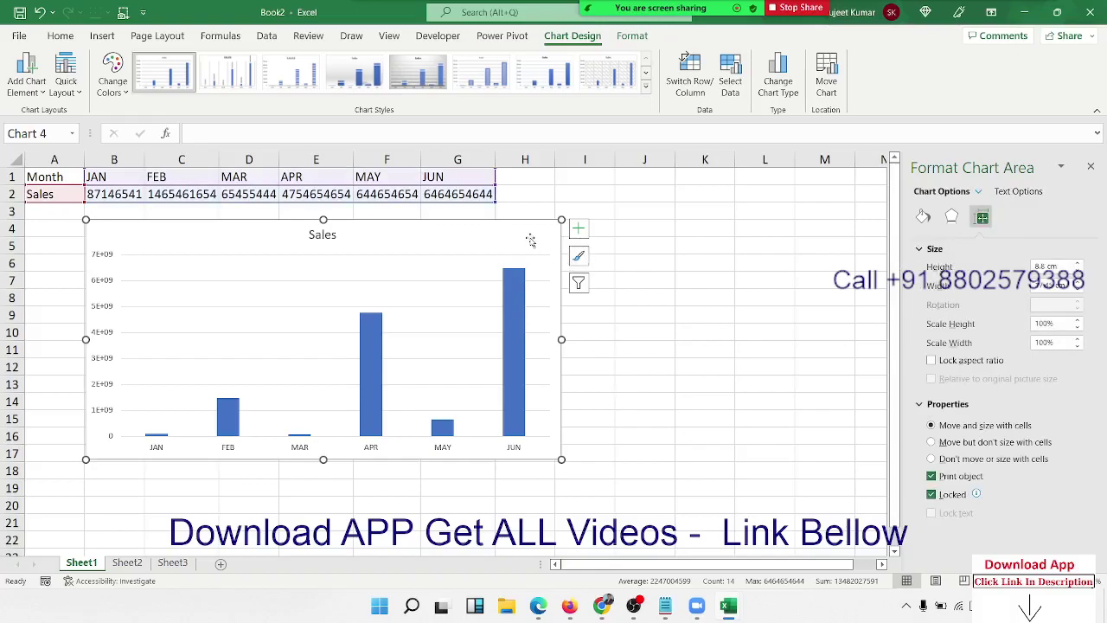
Delete the old chart and insert a new clustered column chart of the sales data.
{"action": "key", "text": "Delete"}
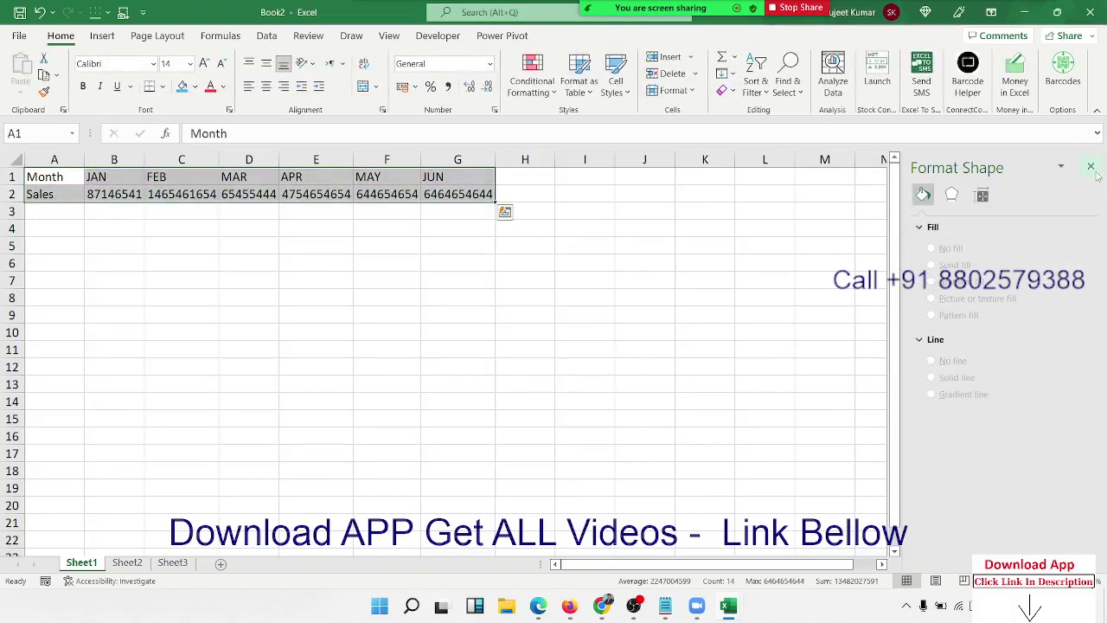
{"action": "left_click", "coordinate": [1091, 166]}
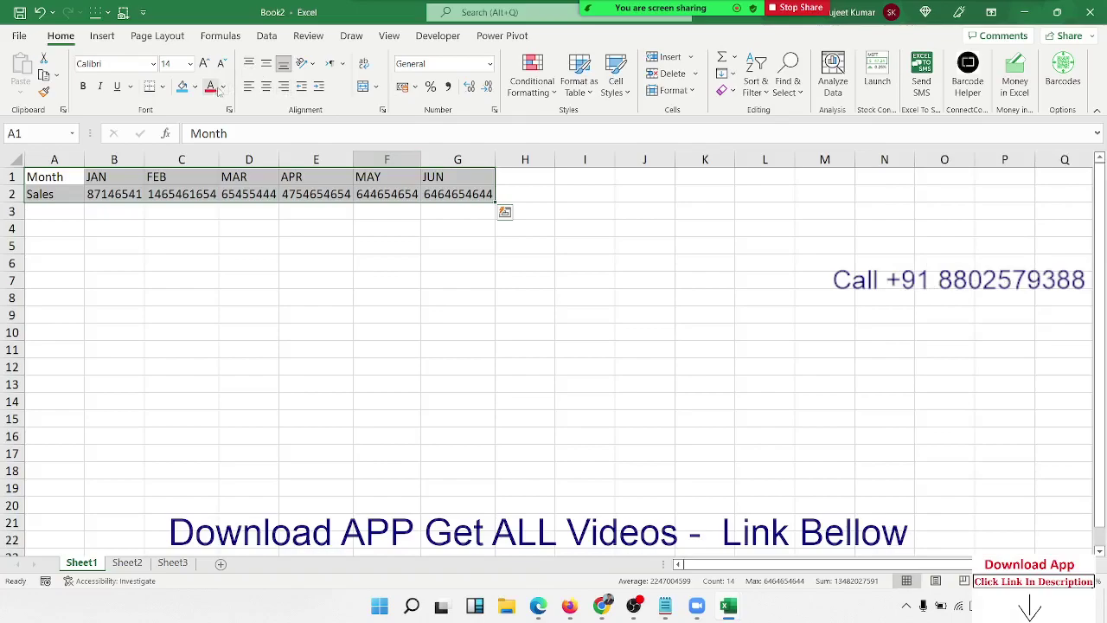
{"action": "left_click", "coordinate": [102, 35]}
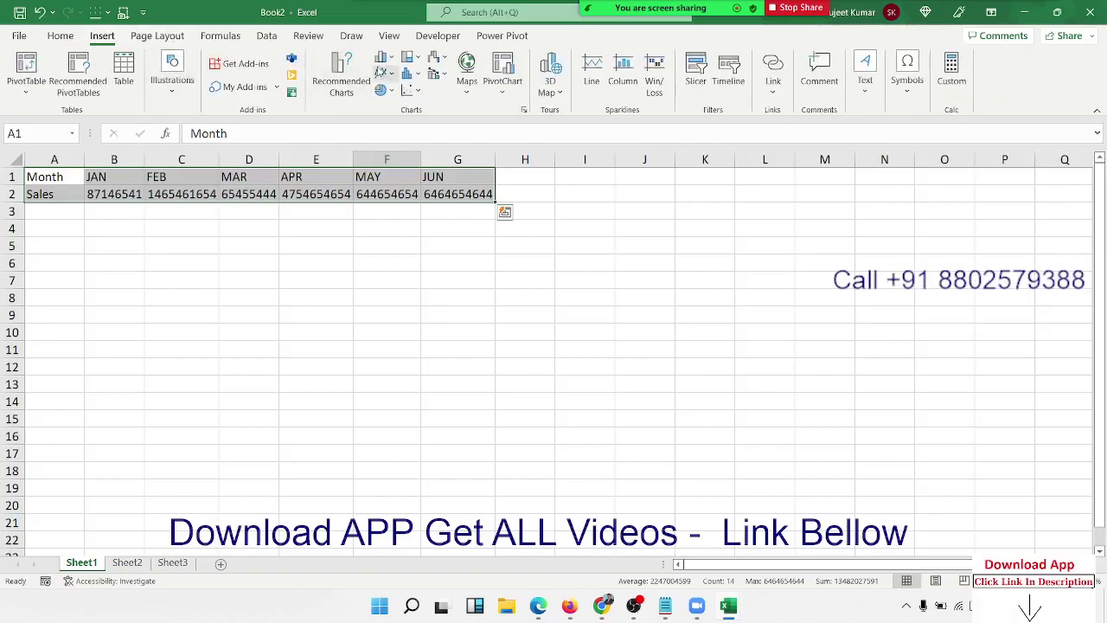
{"action": "left_click", "coordinate": [380, 56]}
{"action": "left_click", "coordinate": [397, 107]}
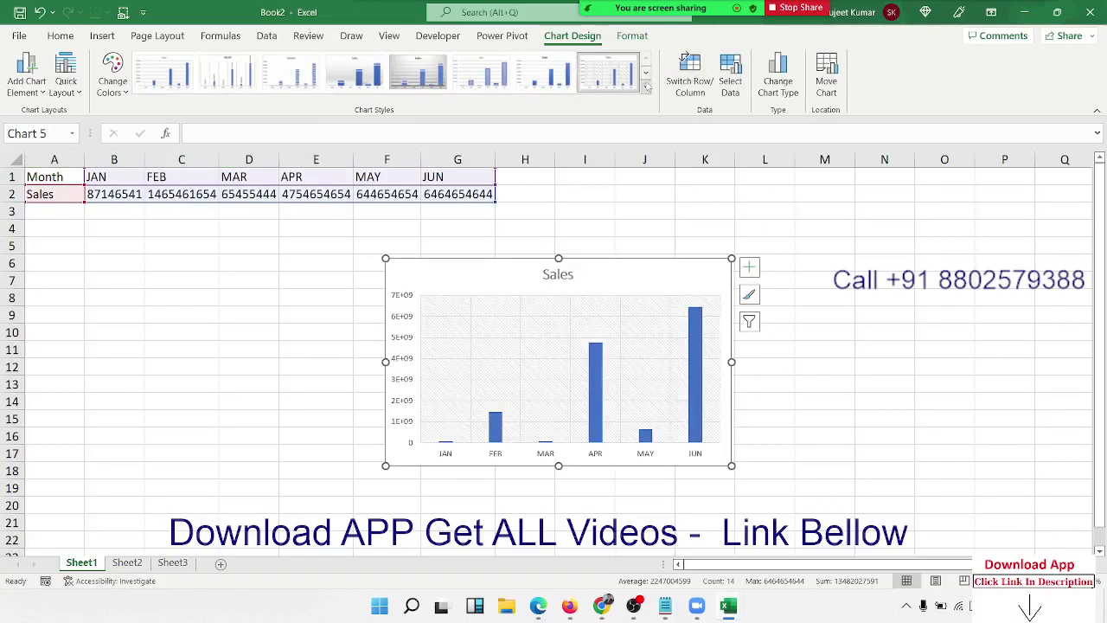
Apply the blue chart style, move the chart below the data, and select the Month and Sales data.
{"action": "left_click", "coordinate": [645, 87]}
{"action": "left_click", "coordinate": [480, 112]}
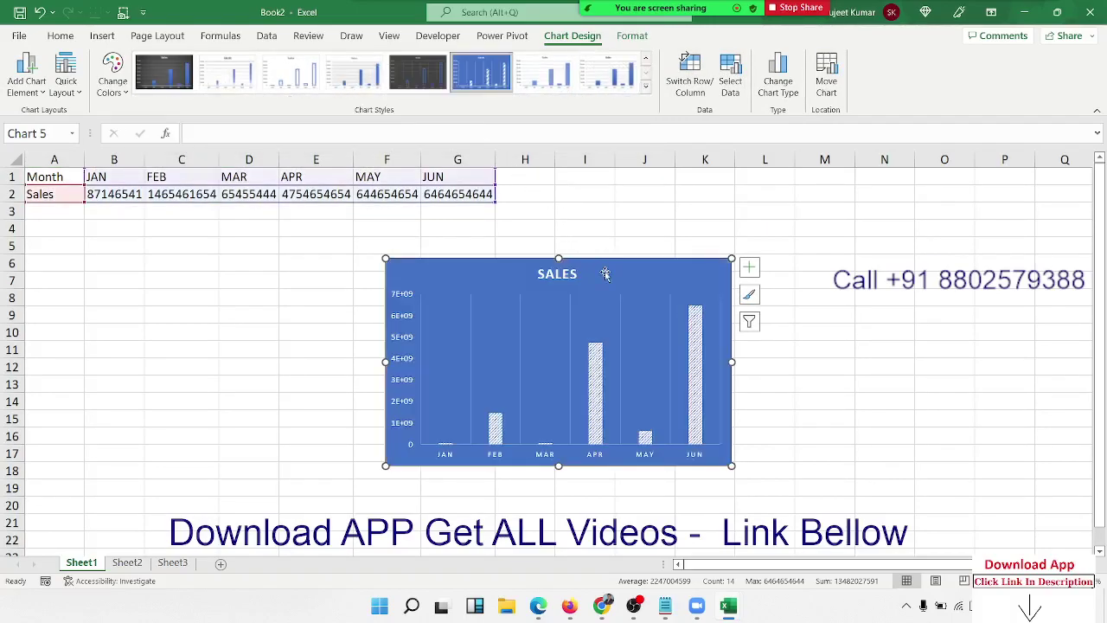
{"action": "left_click_drag", "start_coordinate": [506, 288], "coordinate": [203, 263]}
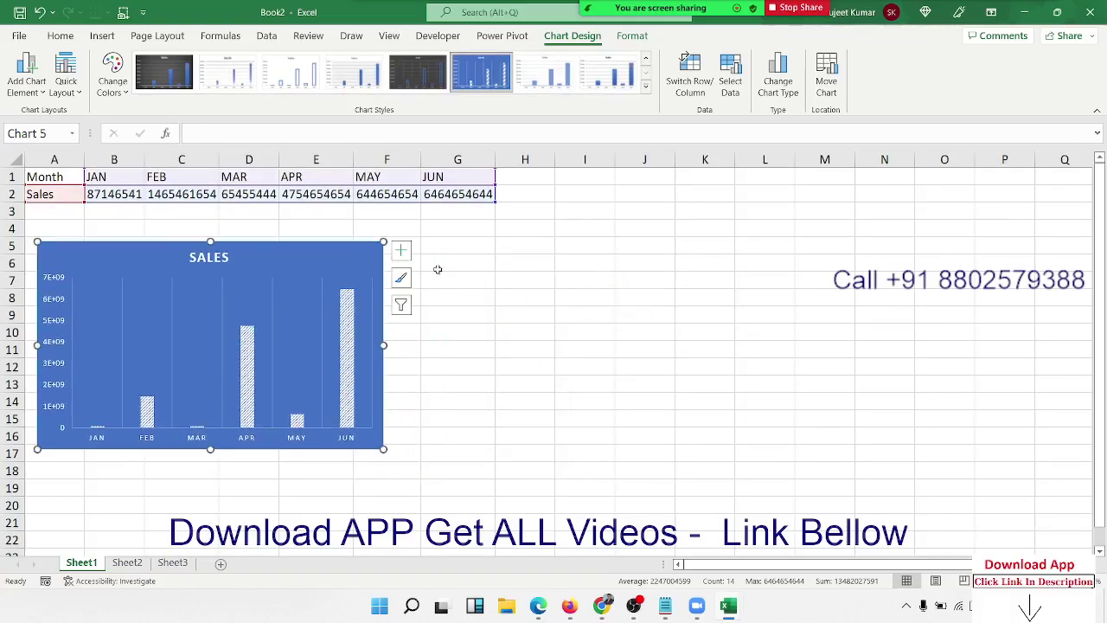
{"action": "left_click", "coordinate": [668, 260]}
{"action": "left_click_drag", "start_coordinate": [74, 178], "coordinate": [433, 189]}
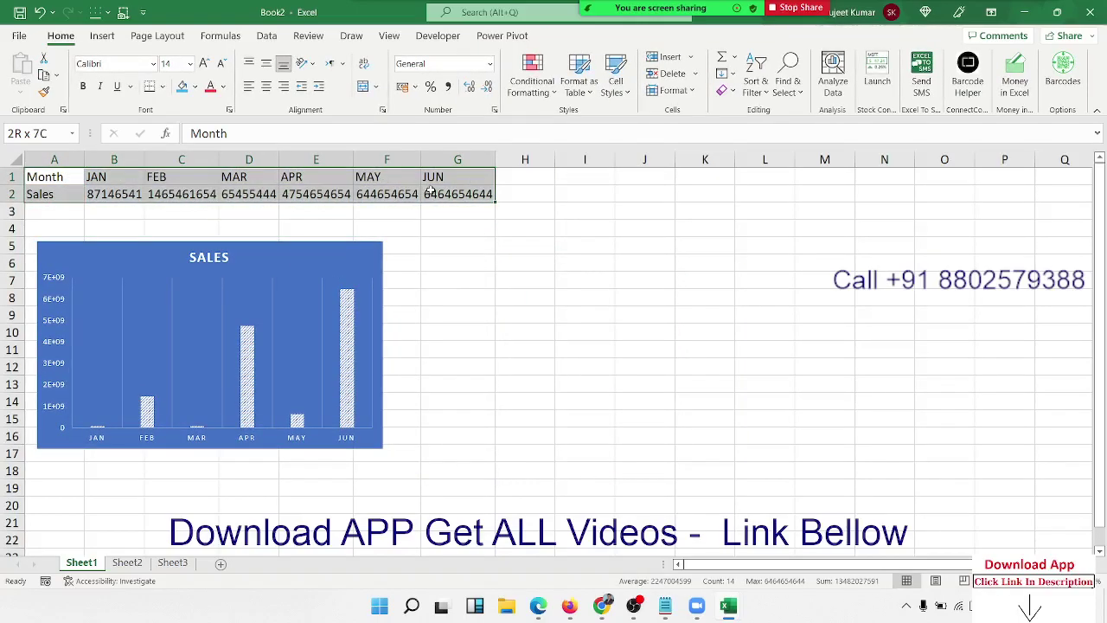
{"action": "left_click", "coordinate": [105, 37]}
{"action": "left_click", "coordinate": [391, 60]}
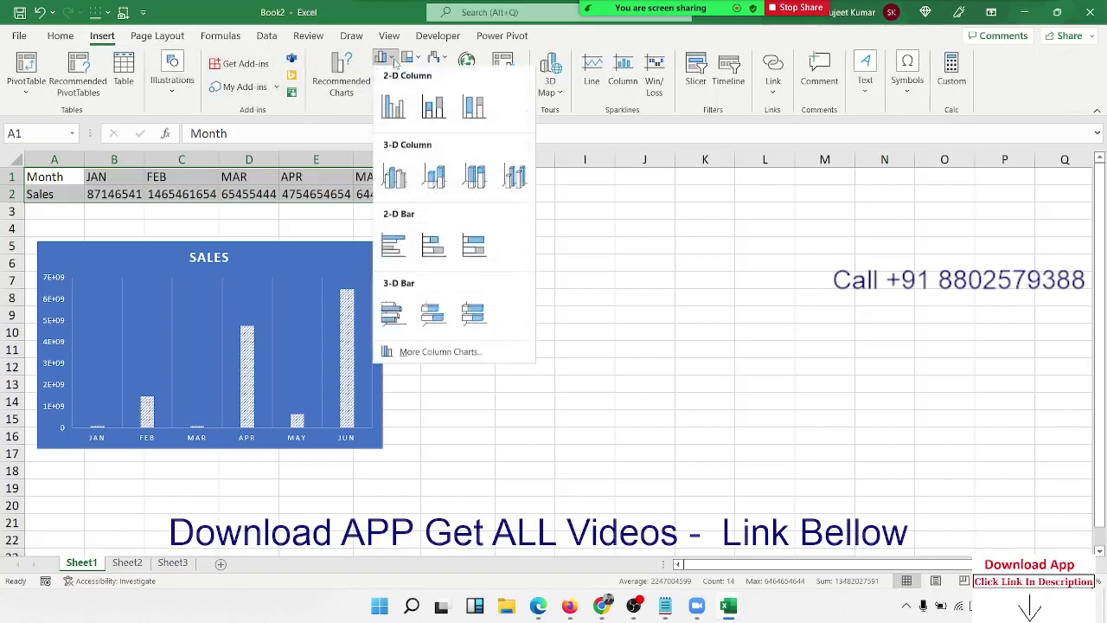
{"action": "left_click", "coordinate": [393, 105]}
{"action": "mouse_move", "coordinate": [459, 275]}
{"action": "left_mouse_down"}
{"action": "mouse_move", "coordinate": [599, 257]}
{"action": "mouse_move", "coordinate": [584, 256]}
{"action": "left_mouse_up"}
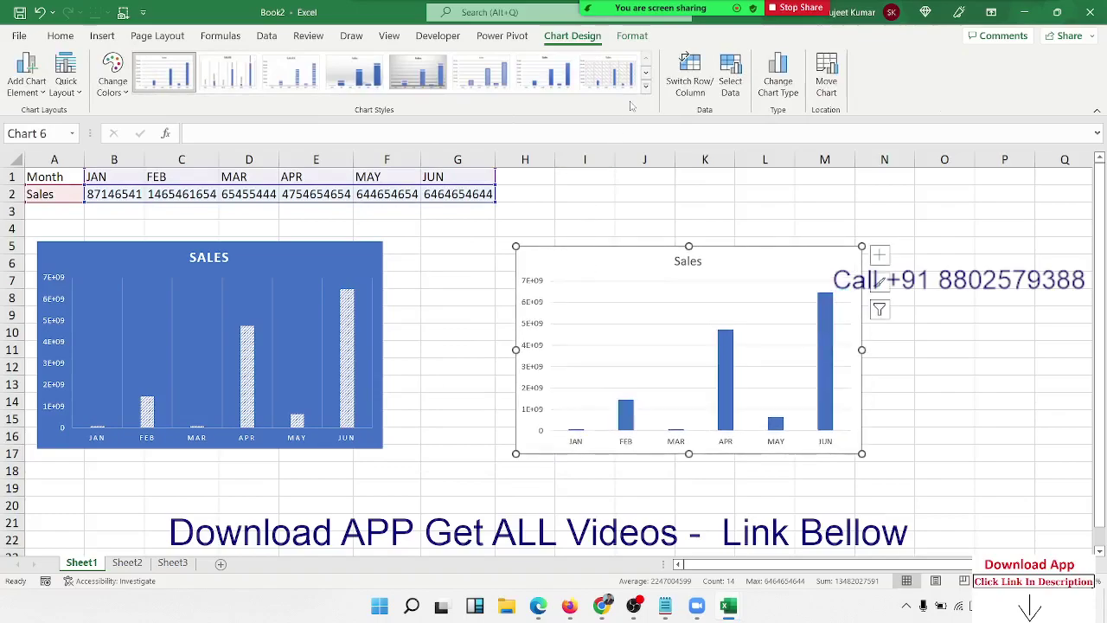
{"action": "left_click", "coordinate": [645, 90]}
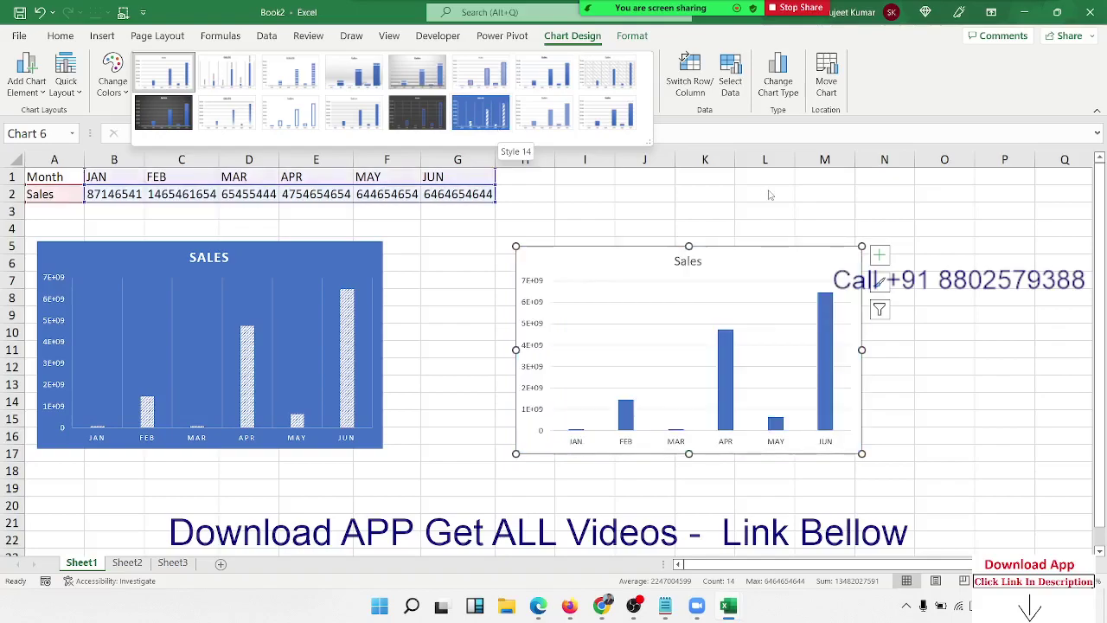
{"action": "left_click", "coordinate": [780, 251]}
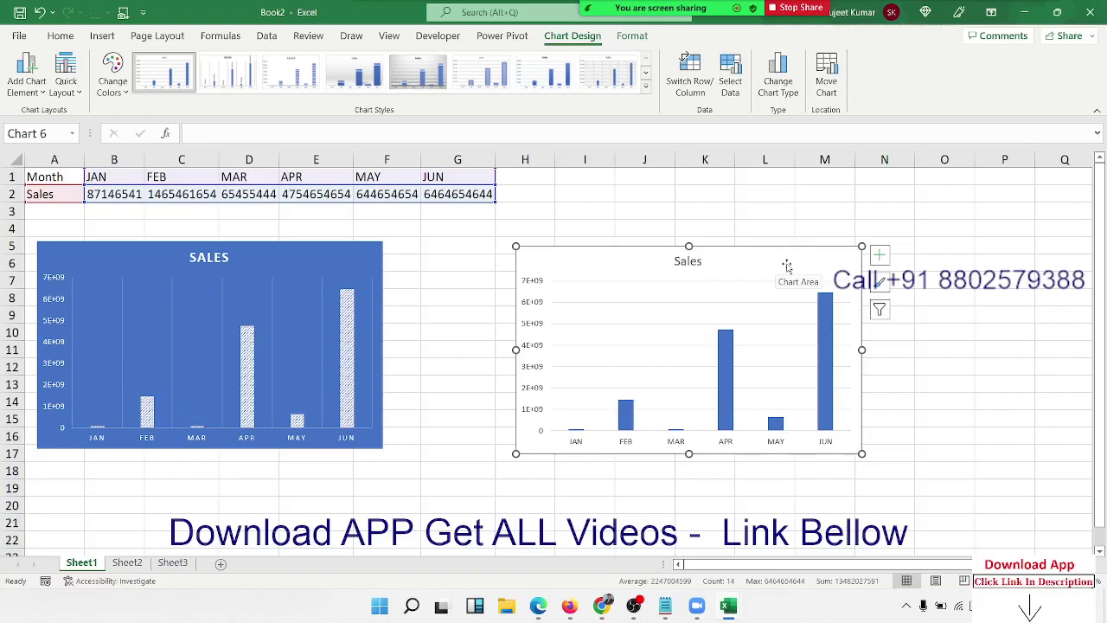
Select the styled left SALES chart, then the right Sales chart as the paste target.
{"action": "left_click", "coordinate": [469, 263]}
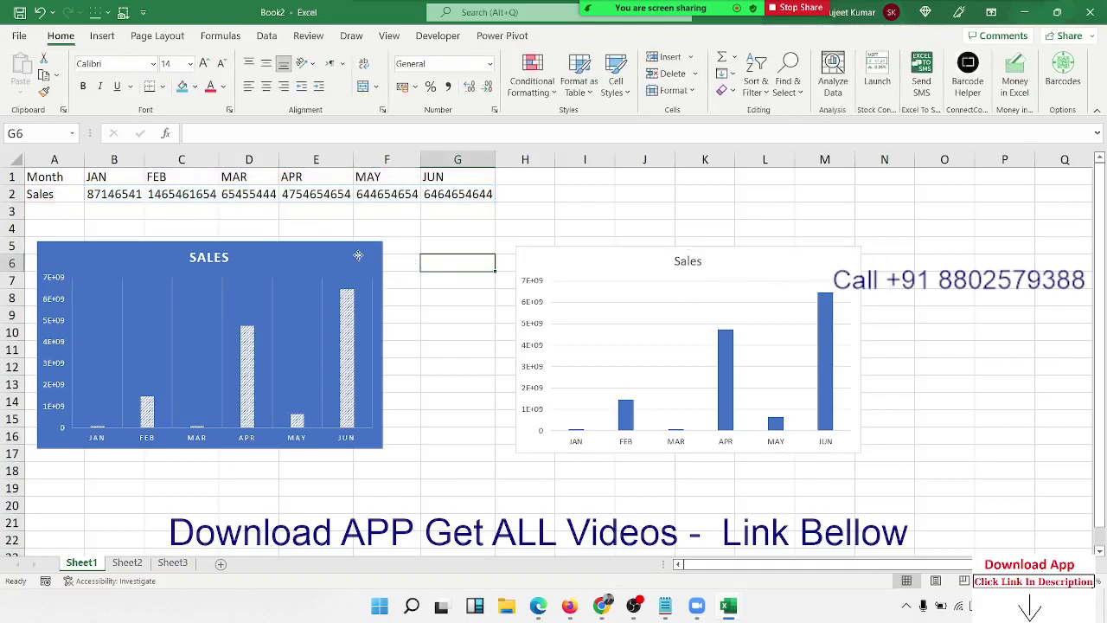
{"action": "left_click", "coordinate": [358, 255]}
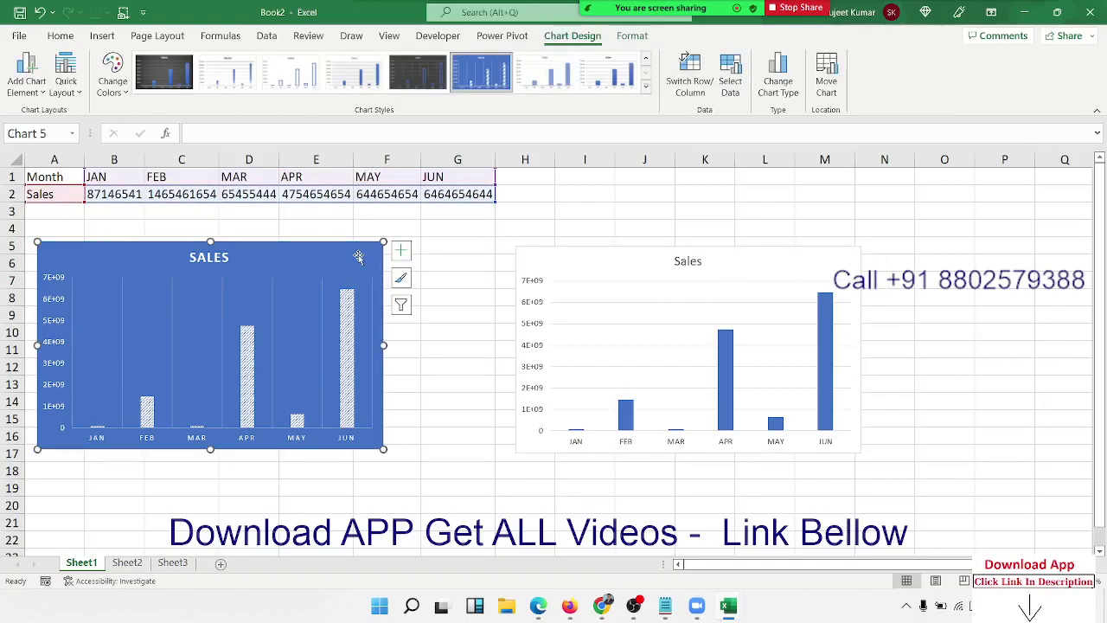
{"action": "left_click", "coordinate": [543, 253]}
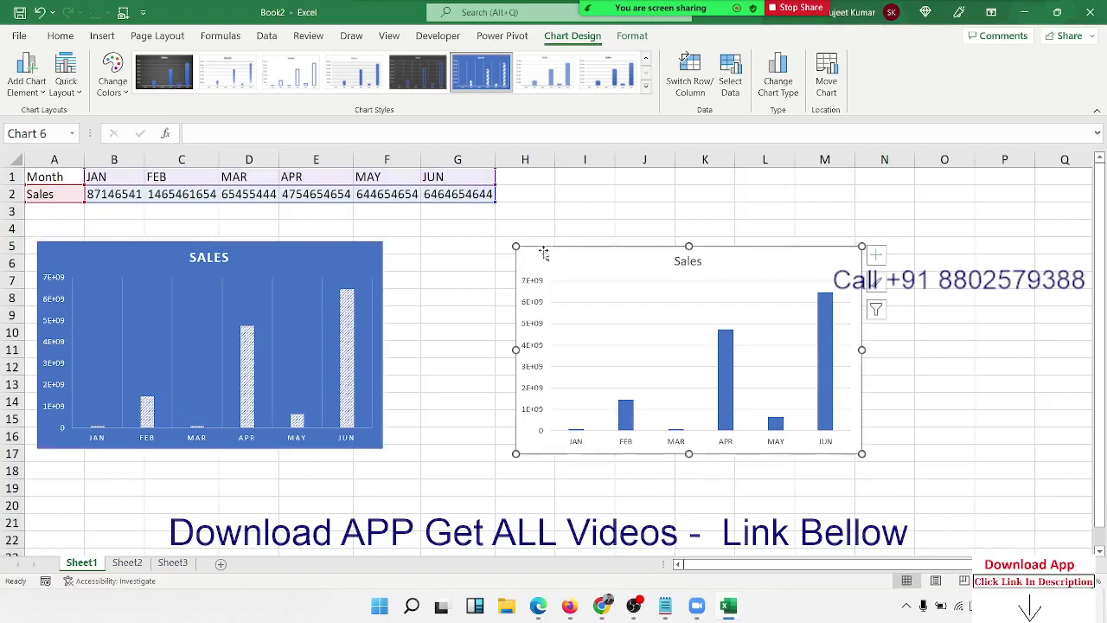
{"action": "right_click", "coordinate": [544, 253]}
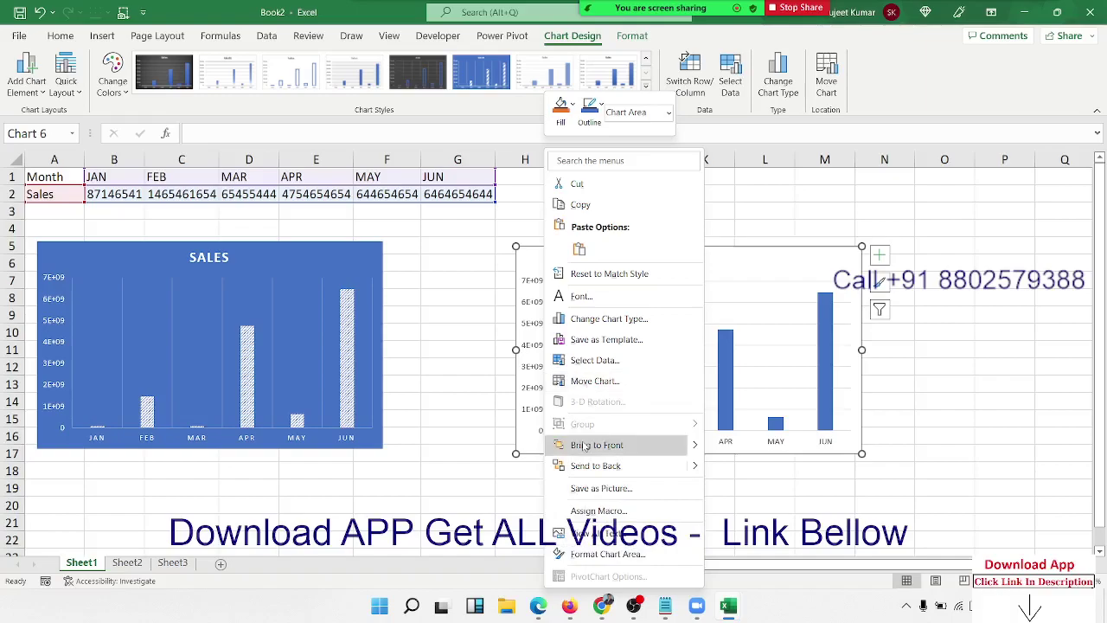
{"action": "left_click", "coordinate": [86, 125]}
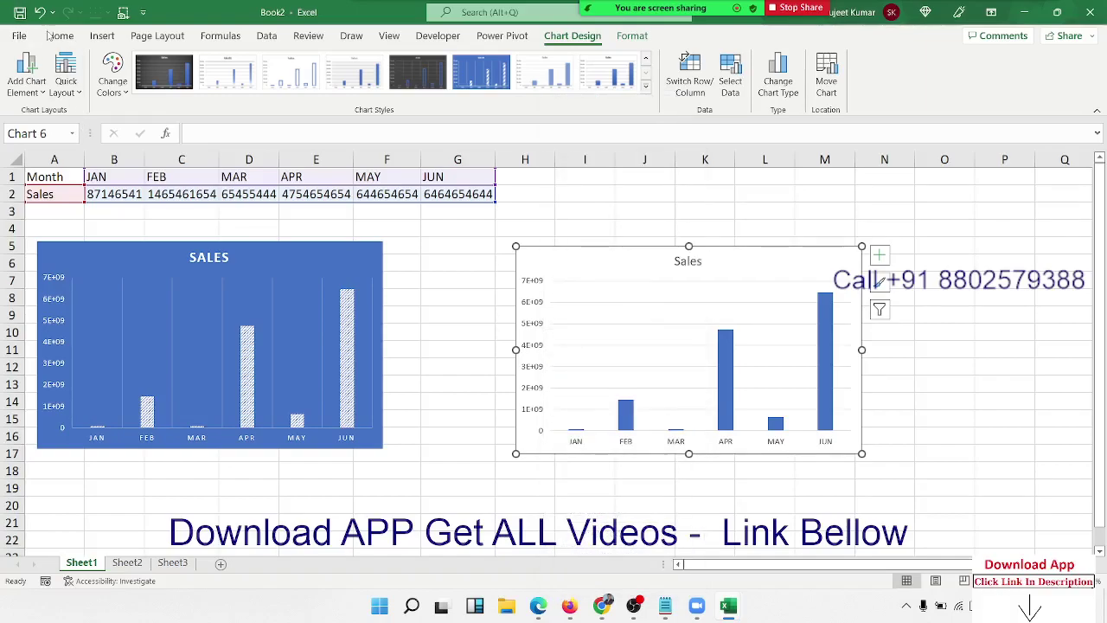
Paste Special with Formats only onto the right Sales chart.
{"action": "left_click", "coordinate": [61, 36]}
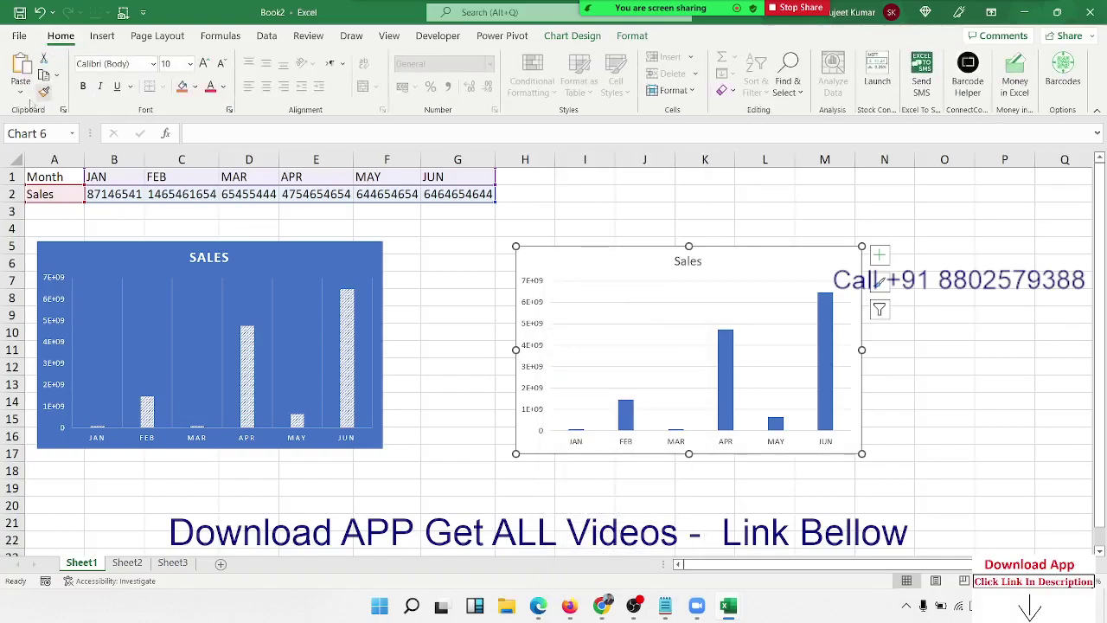
{"action": "left_click", "coordinate": [21, 86]}
{"action": "left_click", "coordinate": [54, 157]}
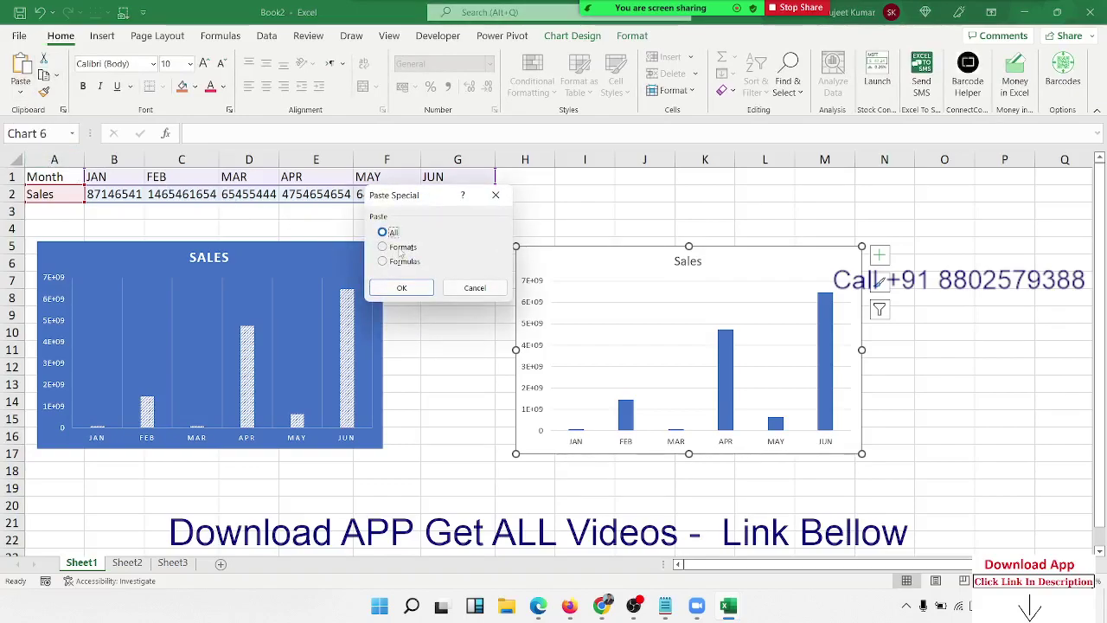
{"action": "left_click", "coordinate": [401, 248]}
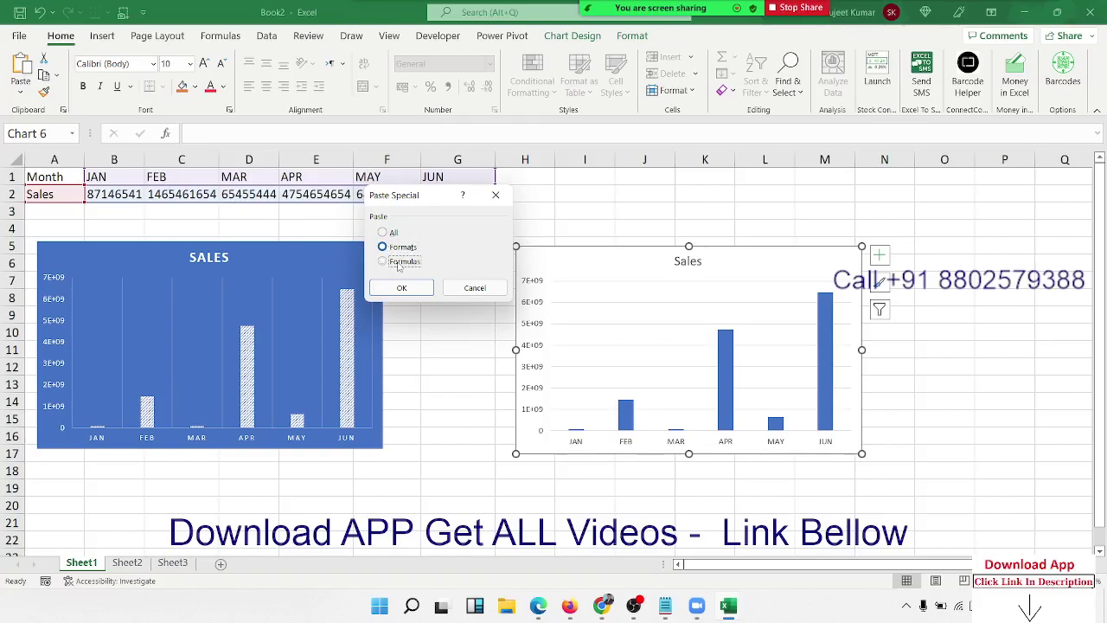
{"action": "left_click", "coordinate": [384, 261]}
{"action": "left_click", "coordinate": [393, 250]}
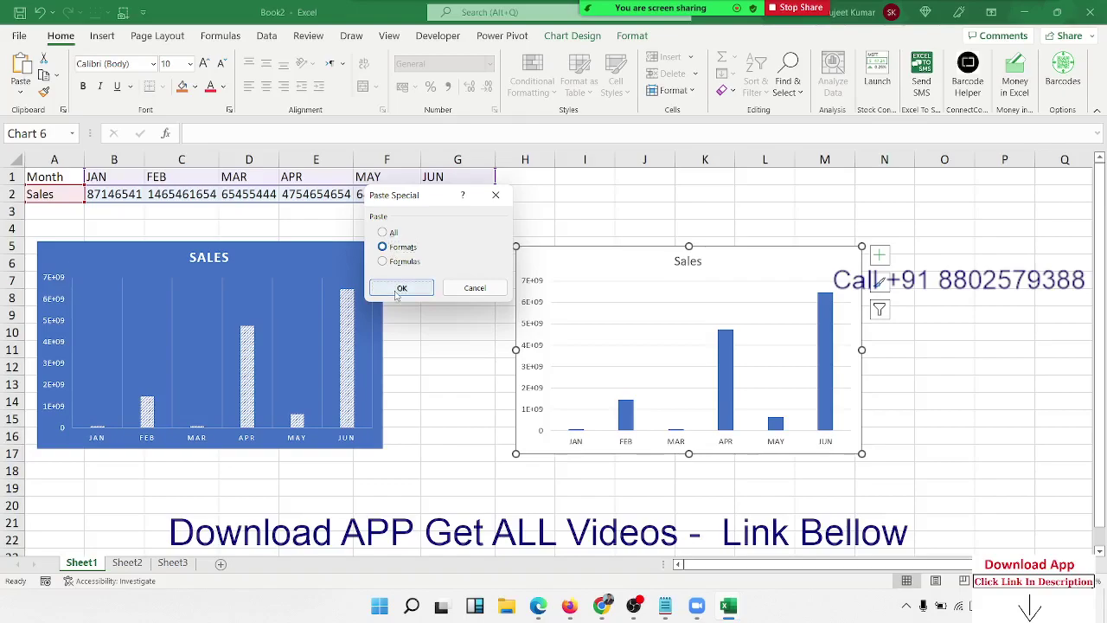
{"action": "left_click", "coordinate": [398, 287]}
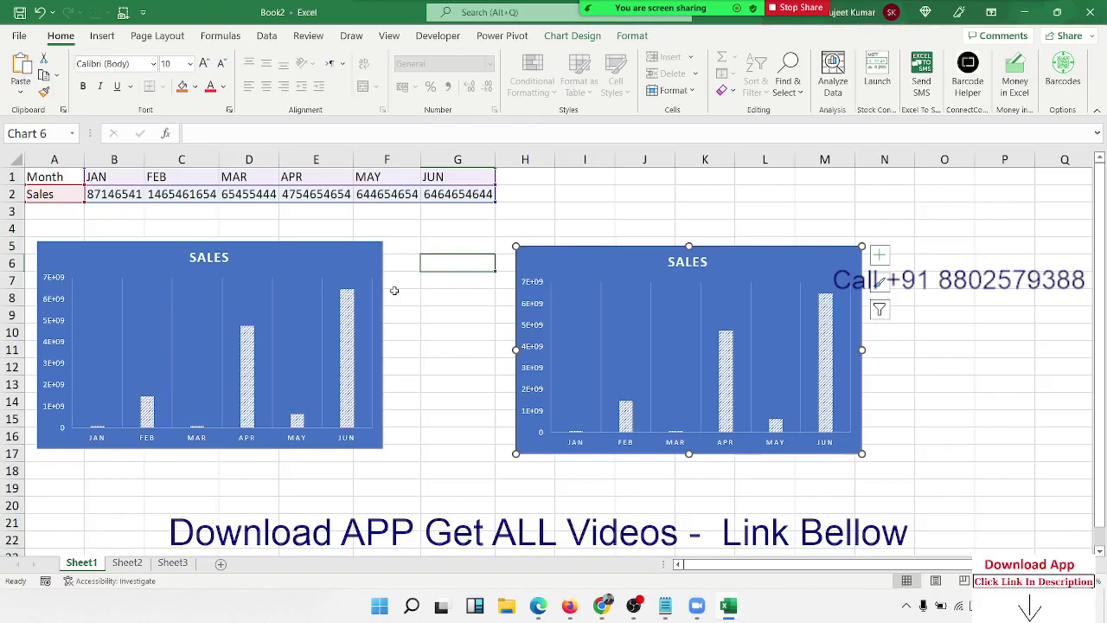
Place the left SALES chart at row 3 and the right one over columns J–O near row 4.
{"action": "left_click", "coordinate": [102, 35]}
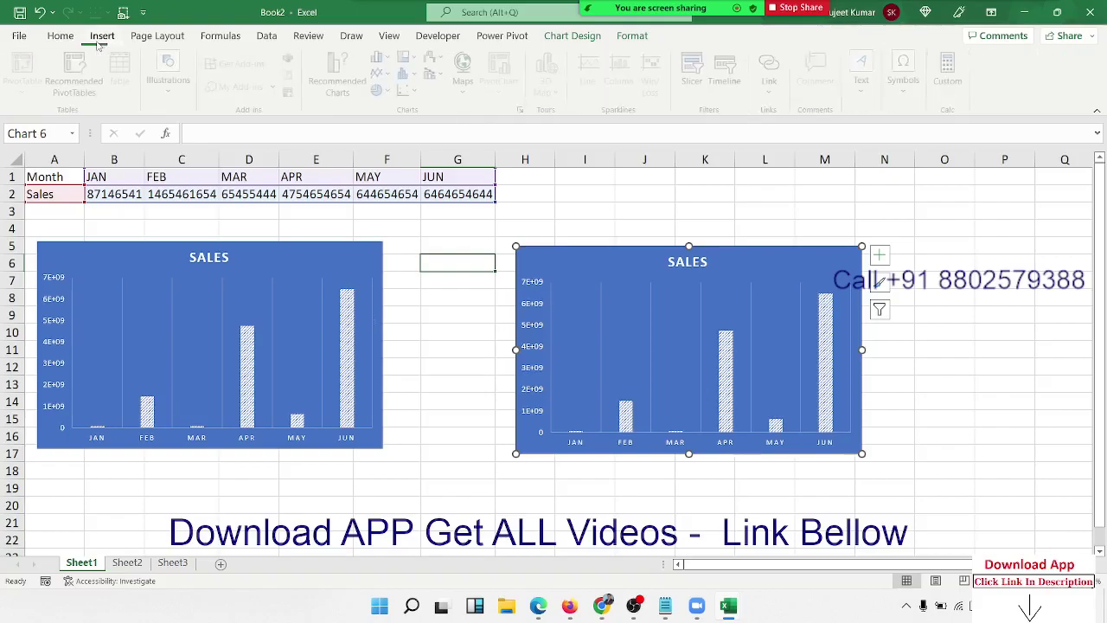
{"action": "left_click", "coordinate": [60, 36]}
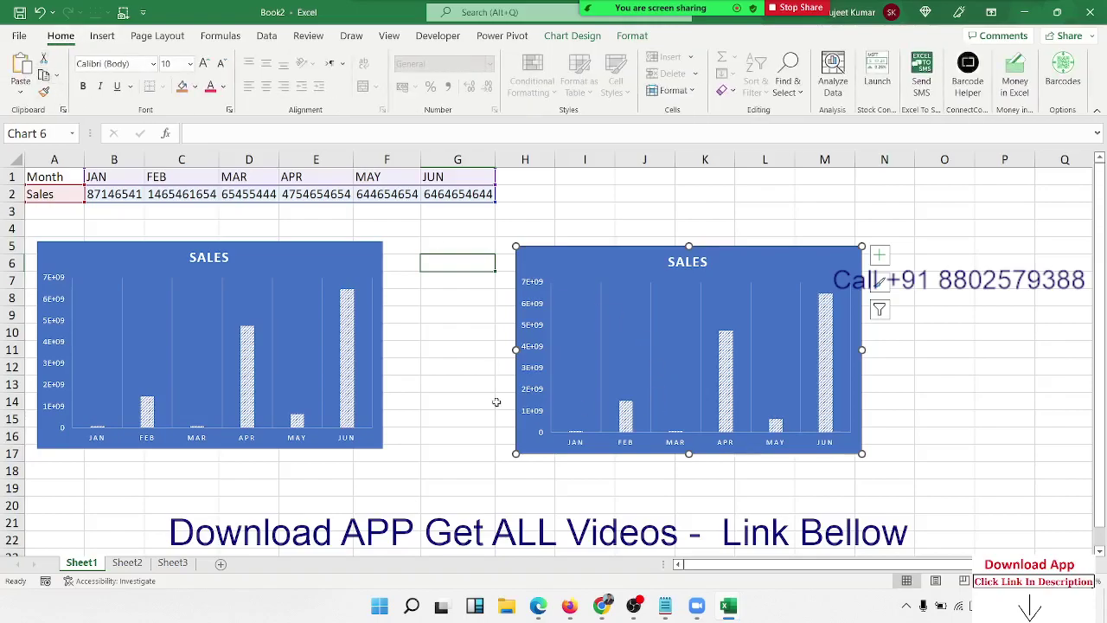
{"action": "left_click", "coordinate": [484, 367]}
{"action": "left_click_drag", "start_coordinate": [577, 259], "coordinate": [675, 183]}
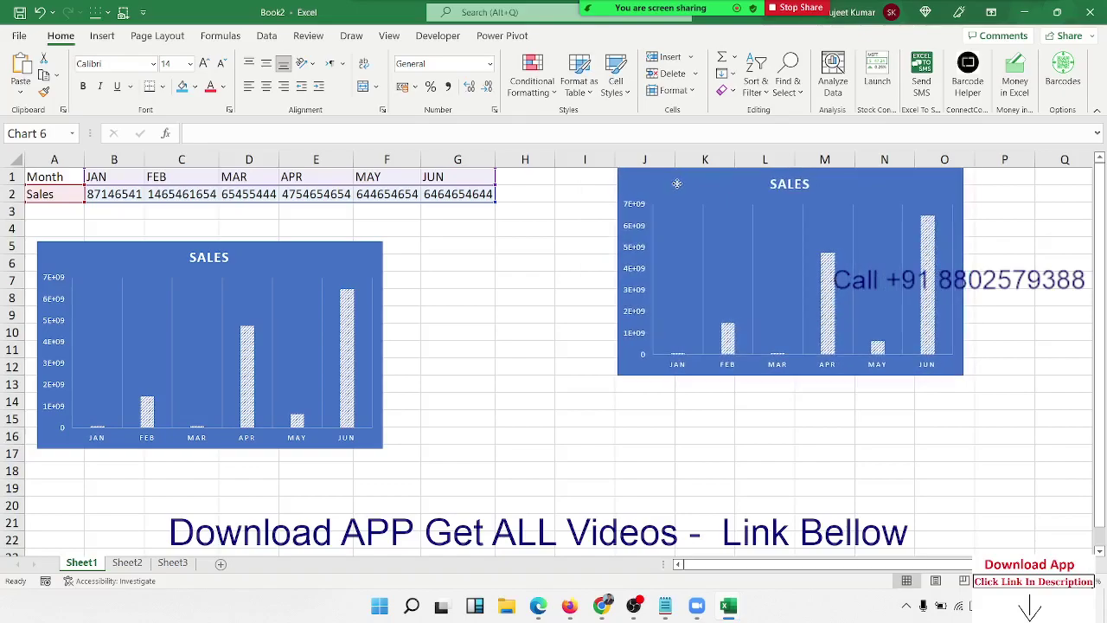
{"action": "mouse_move", "coordinate": [110, 247]}
{"action": "left_mouse_down"}
{"action": "mouse_move", "coordinate": [111, 217]}
{"action": "mouse_move", "coordinate": [100, 220]}
{"action": "left_mouse_up"}
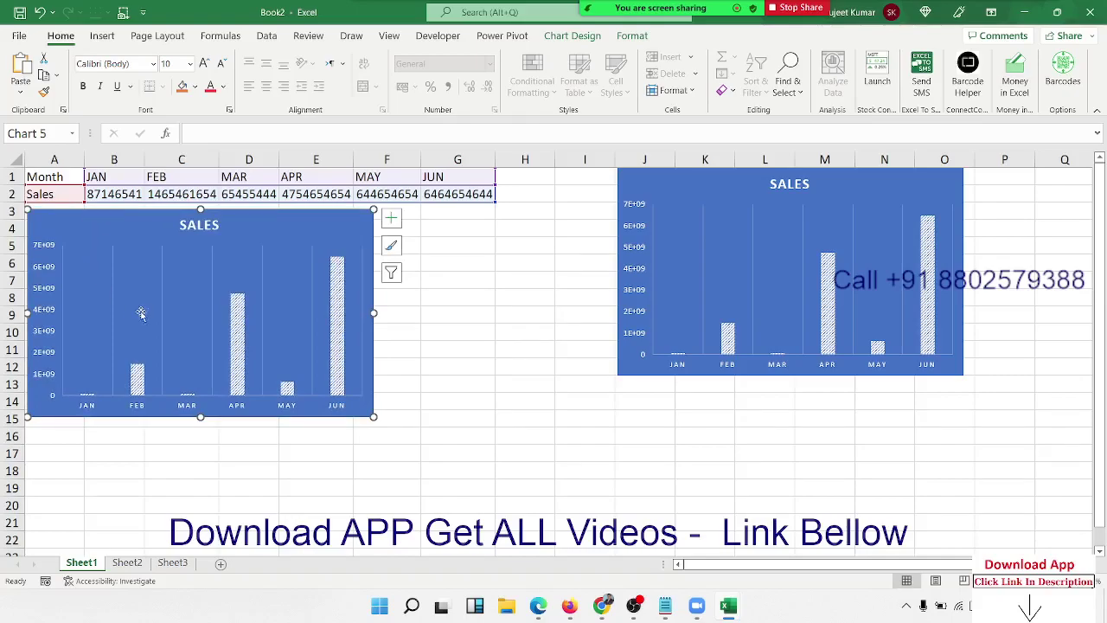
{"action": "left_click", "coordinate": [471, 370]}
{"action": "mouse_move", "coordinate": [723, 178]}
{"action": "left_mouse_down"}
{"action": "mouse_move", "coordinate": [750, 236]}
{"action": "mouse_move", "coordinate": [719, 226]}
{"action": "left_mouse_up"}
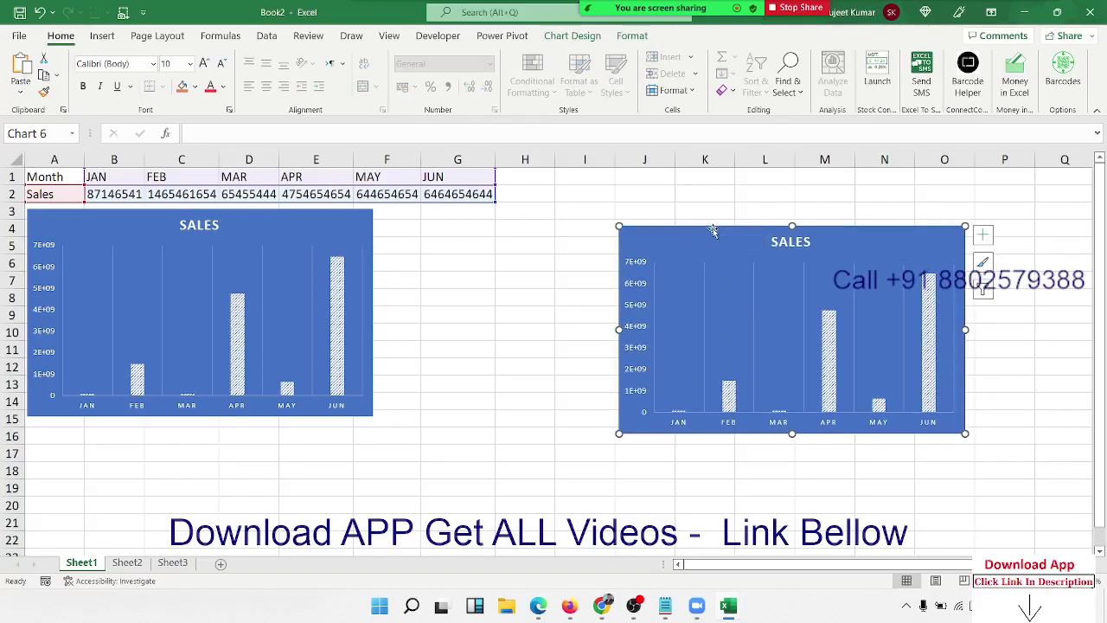
{"action": "left_click", "coordinate": [586, 279]}
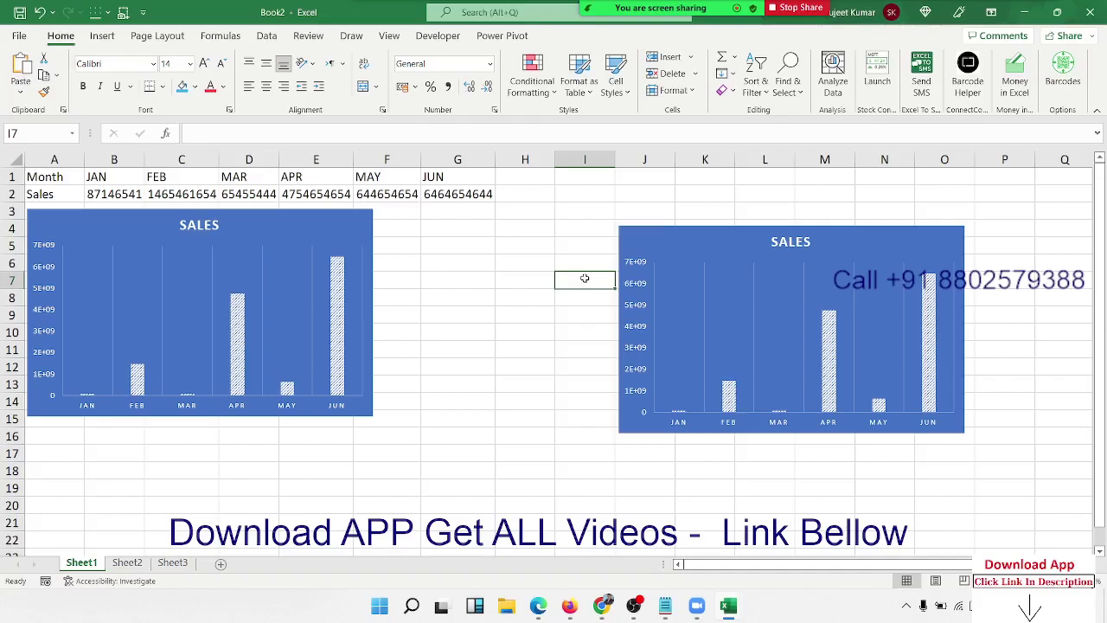
Open the DA-Sales workbook from the Recent files list.
{"action": "left_click", "coordinate": [19, 37]}
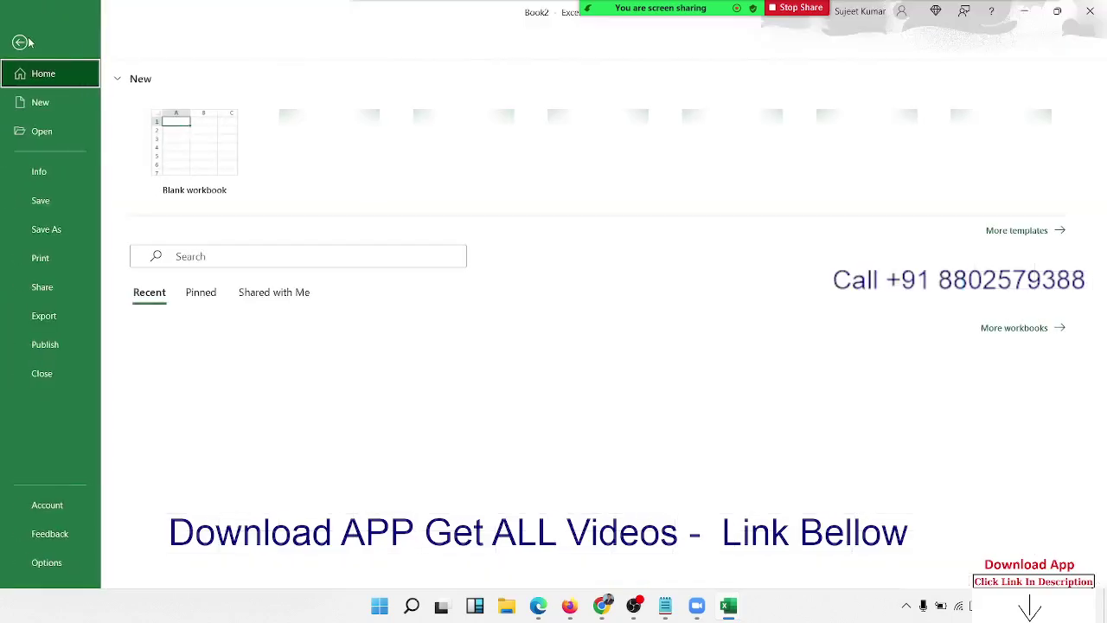
{"action": "scroll", "coordinate": [364, 503], "scroll_direction": "down", "scroll_amount": 2}
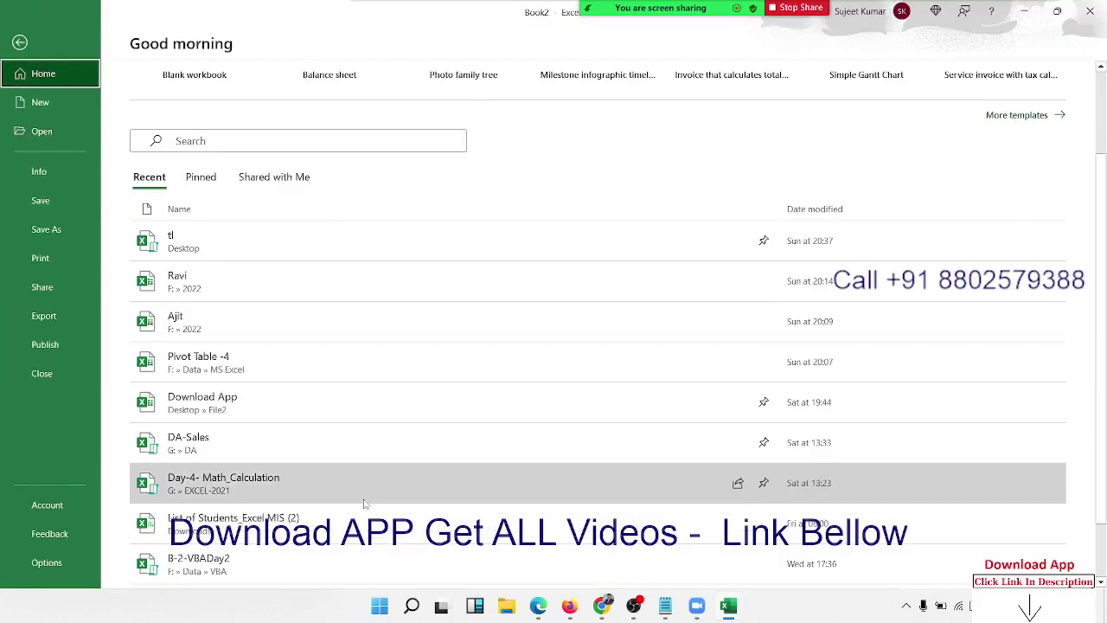
{"action": "left_click", "coordinate": [349, 448]}
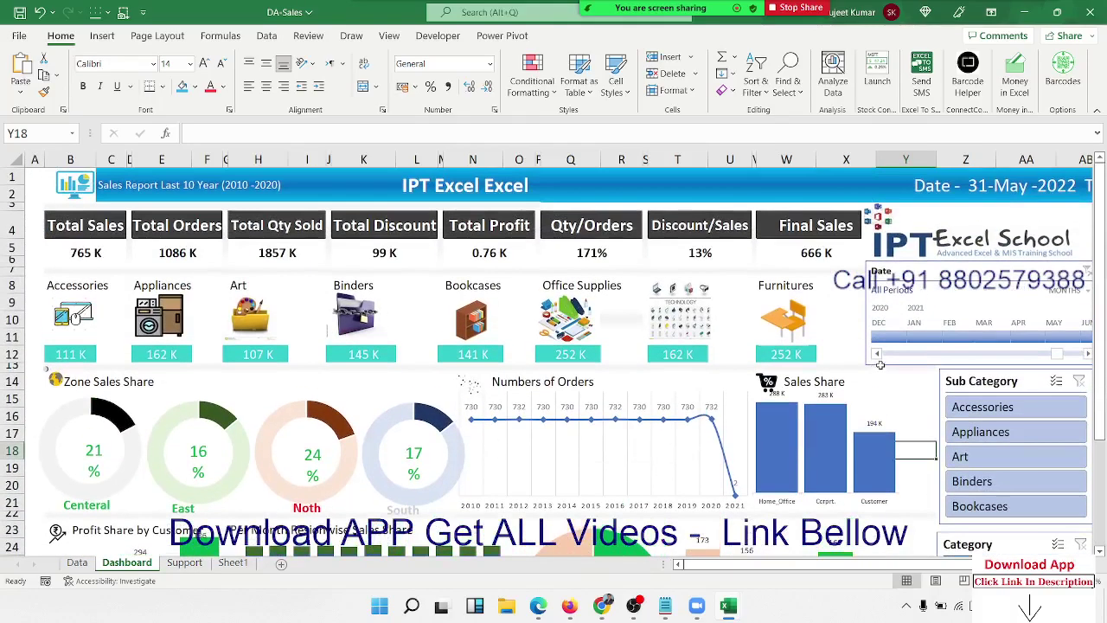
Scroll through the DA-Sales dashboard, close it, and select cell G17 in Book2.
{"action": "scroll", "coordinate": [879, 364], "scroll_direction": "down", "scroll_amount": 4}
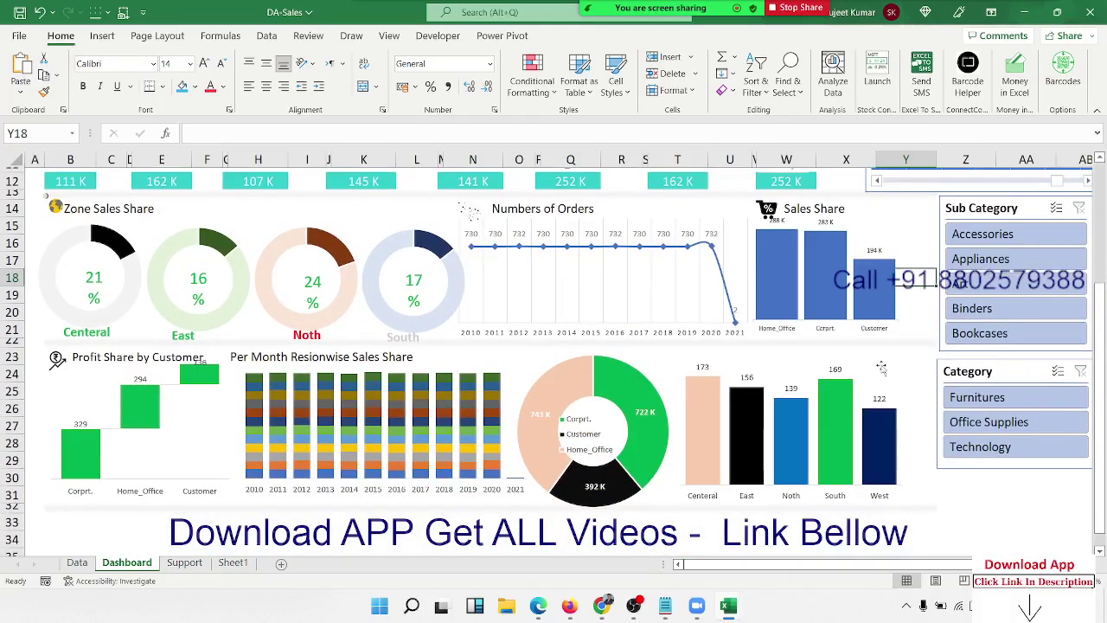
{"action": "scroll", "coordinate": [881, 368], "scroll_direction": "up", "scroll_amount": 4}
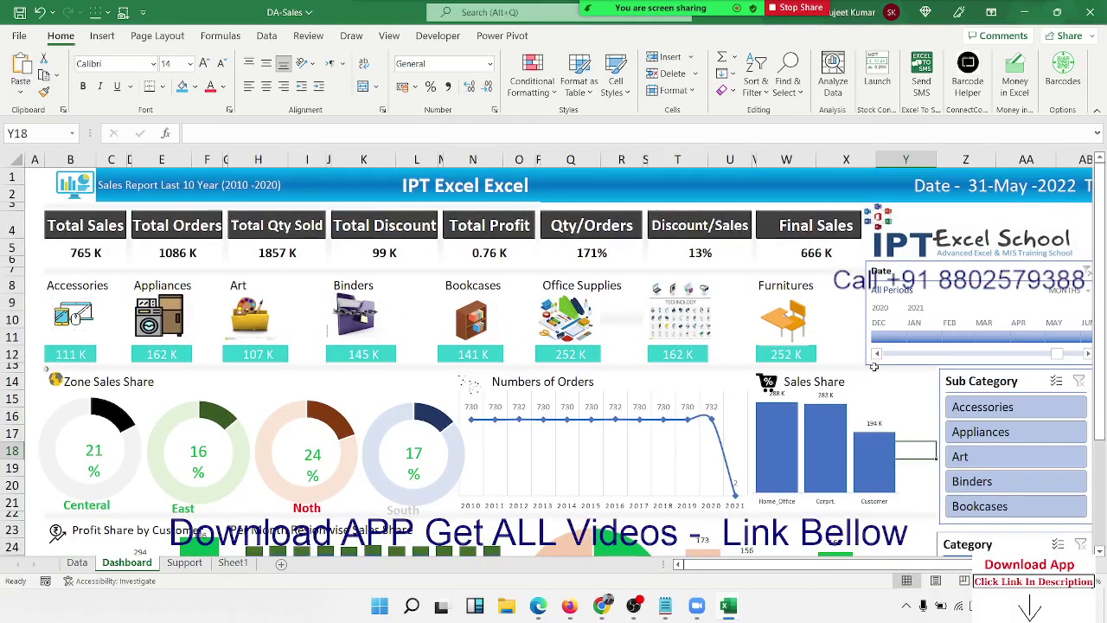
{"action": "left_click", "coordinate": [1089, 12]}
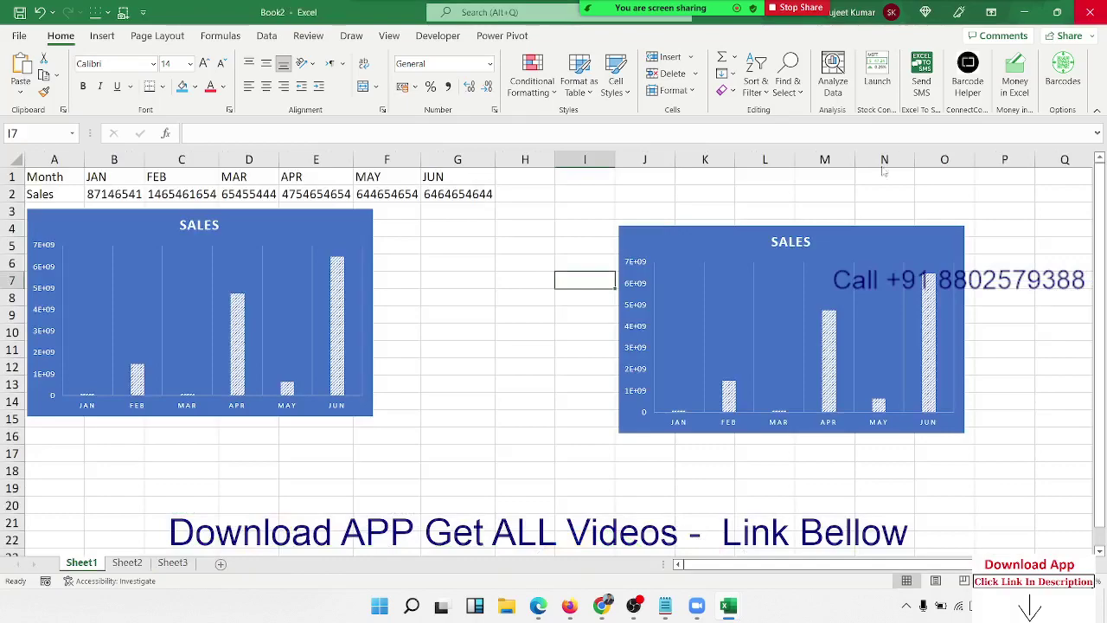
{"action": "left_click", "coordinate": [480, 452]}
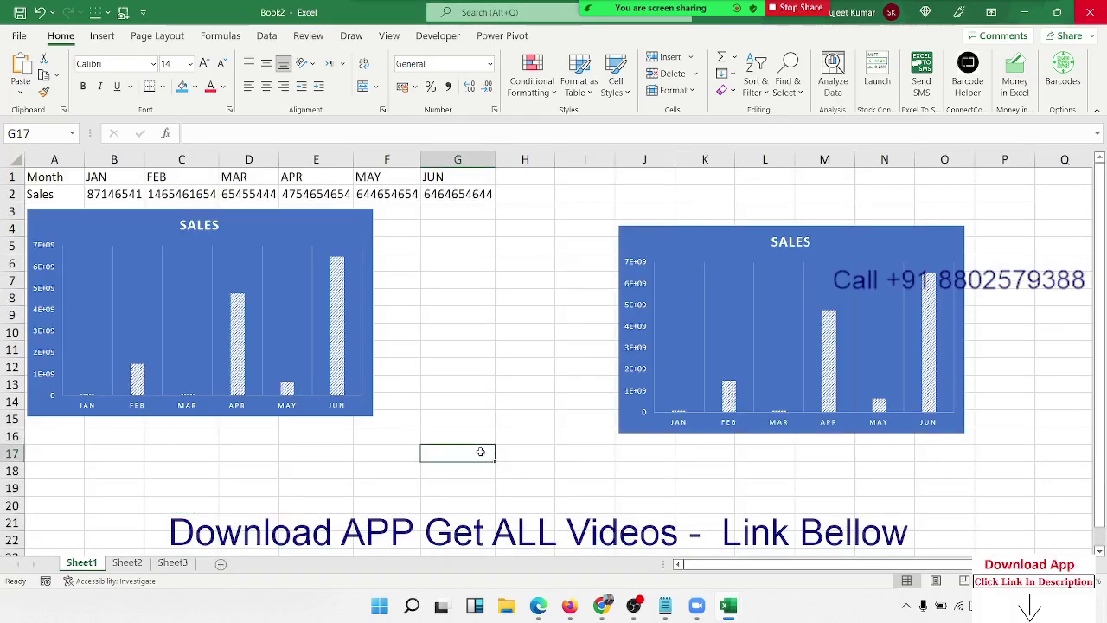